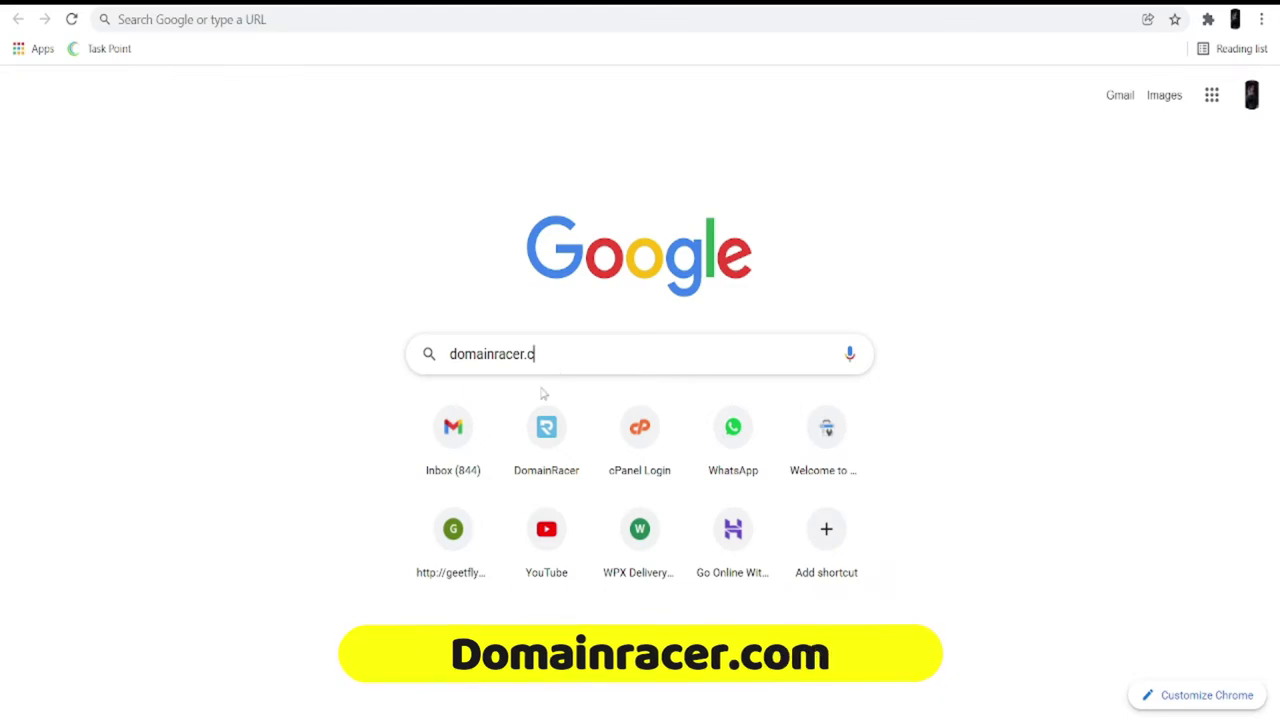
Step: Open the DomainRacer home page and browse its domain, web hosting, reseller and VPS offers
left_click(538, 449)
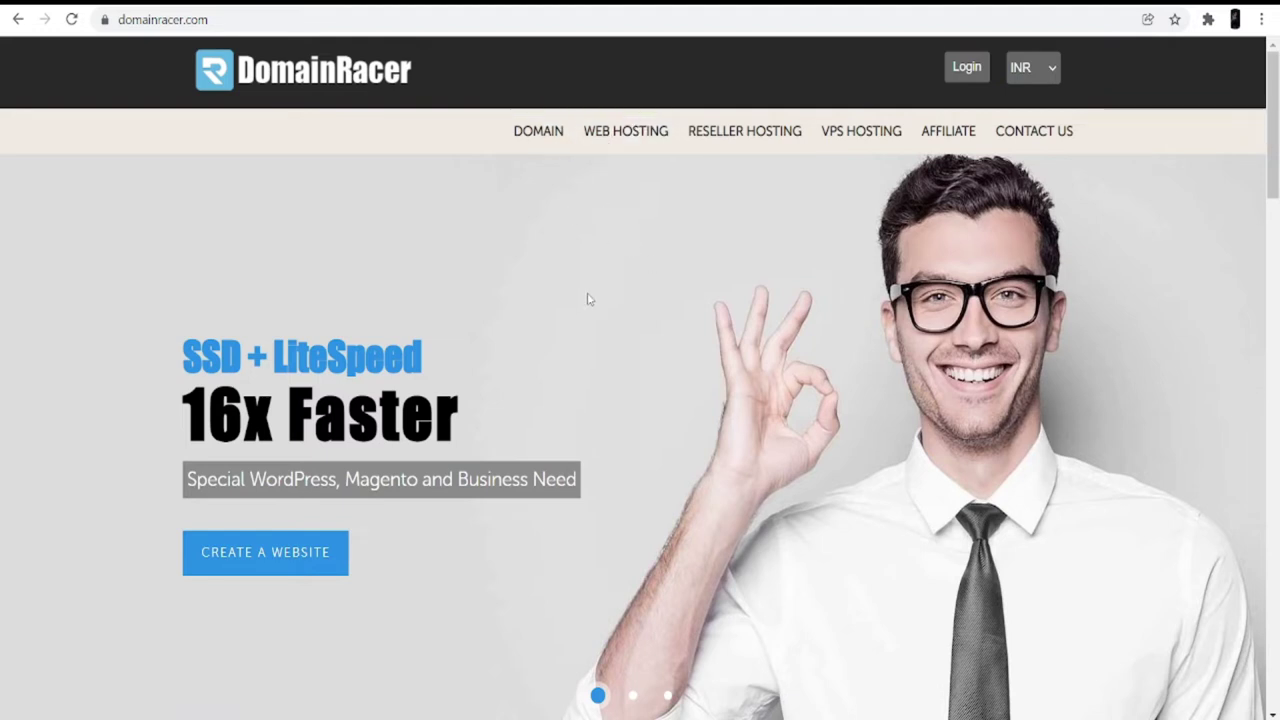
scroll(562, 428, "down", 1)
scroll(562, 428, "down", 2)
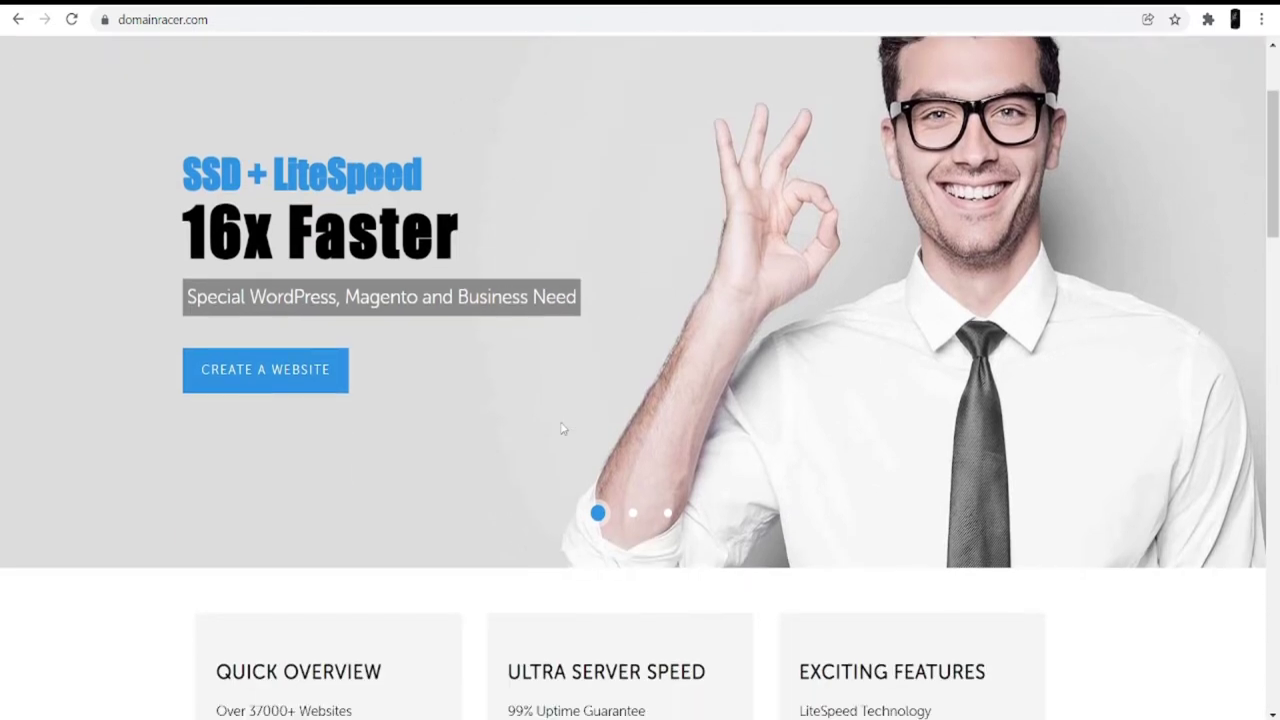
scroll(562, 428, "down", 1)
scroll(562, 428, "down", 2)
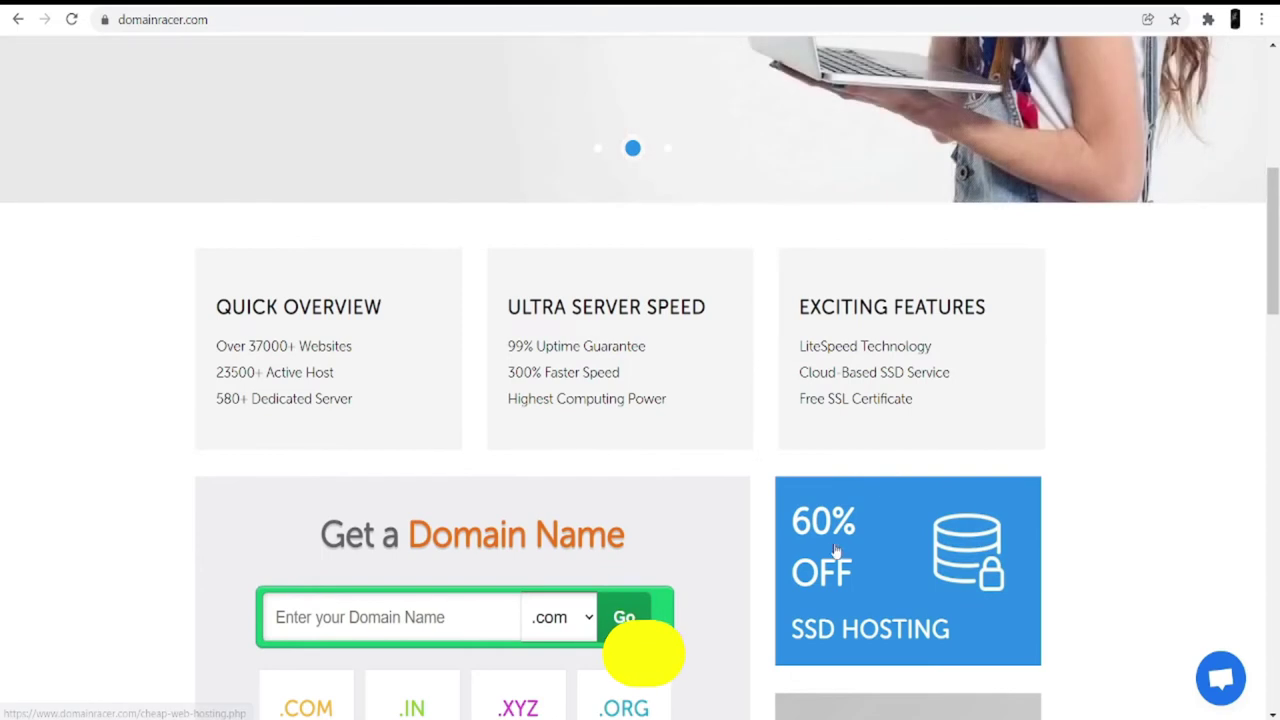
scroll(829, 526, "up", 6)
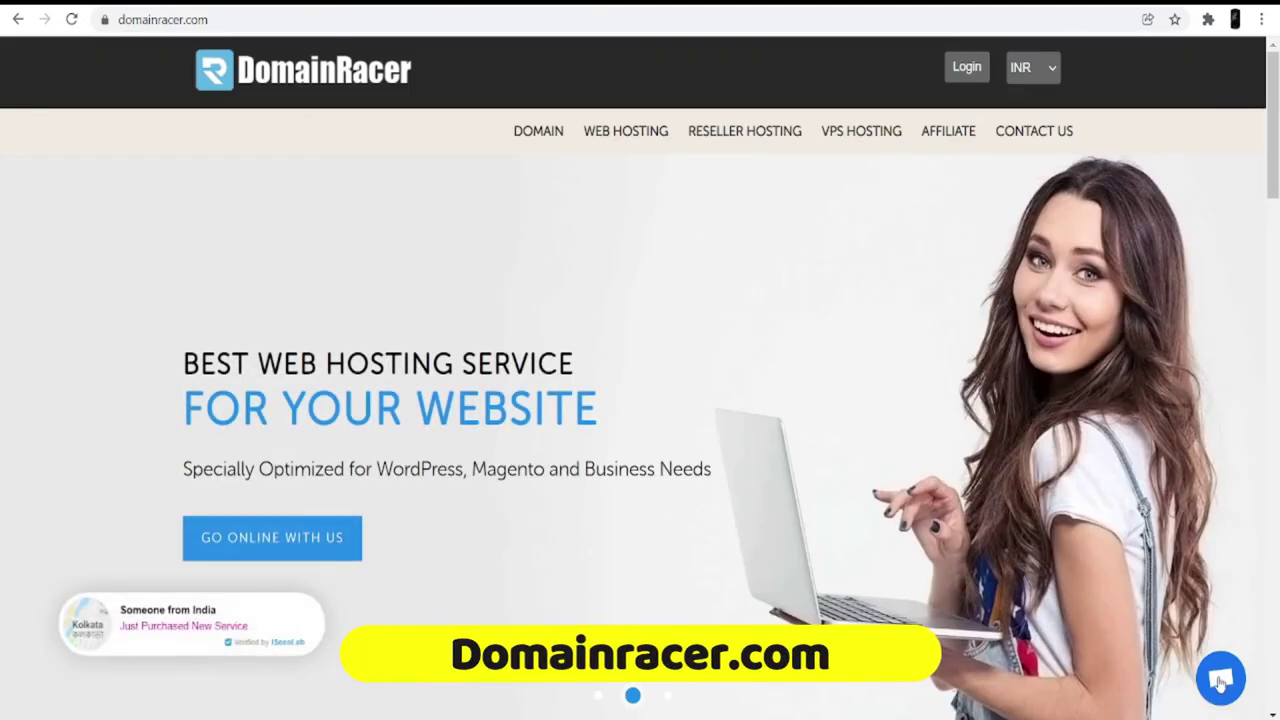
scroll(1220, 683, "down", 4)
scroll(1220, 683, "down", 10)
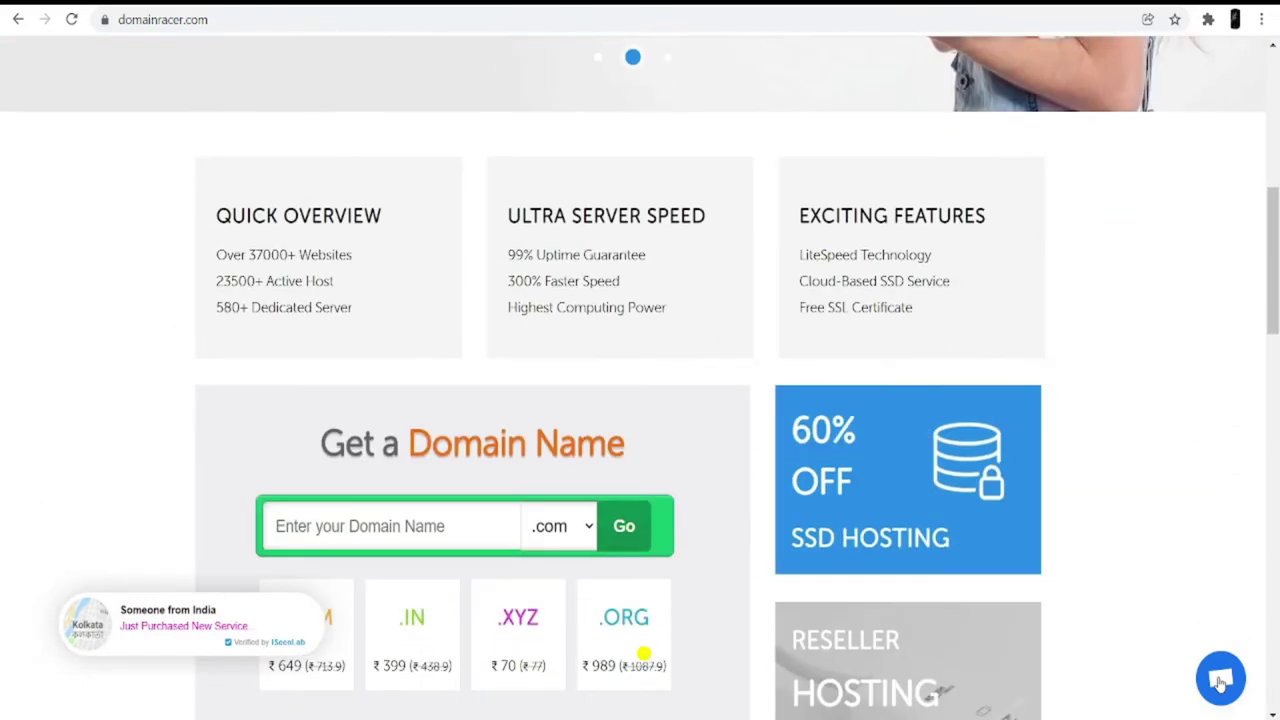
scroll(1218, 680, "down", 5)
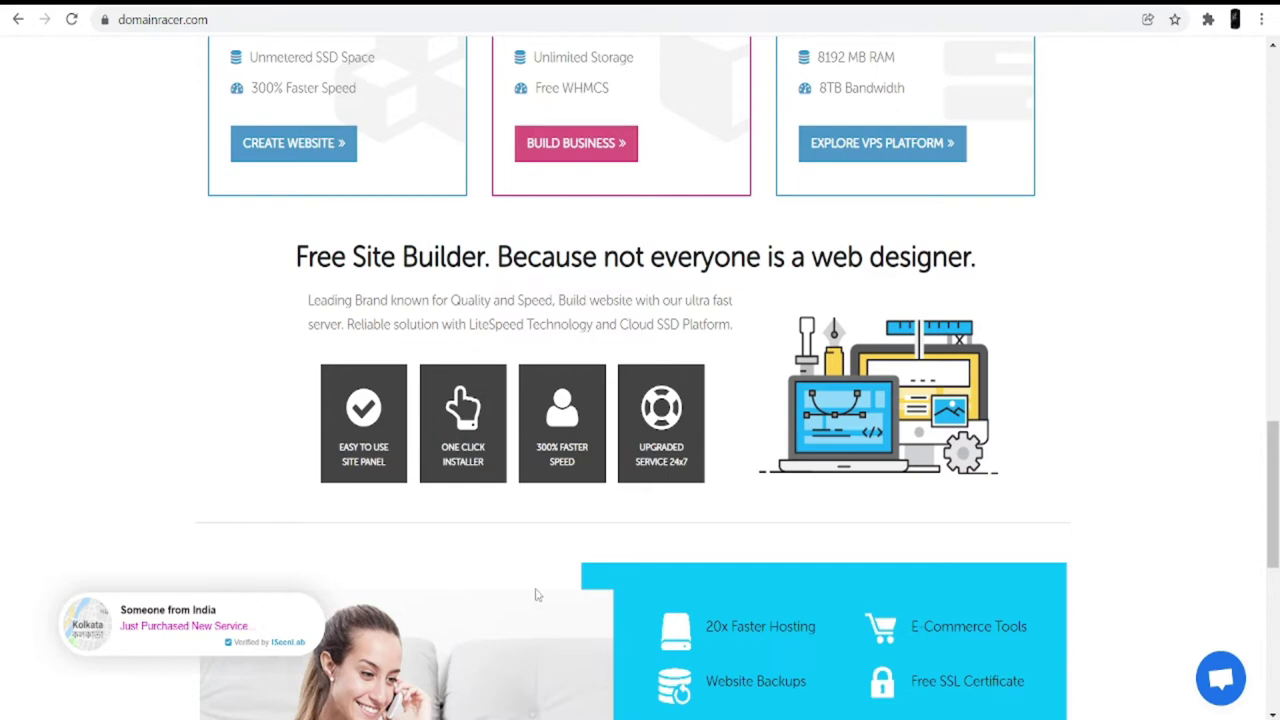
scroll(514, 560, "up", 10)
scroll(517, 512, "up", 7)
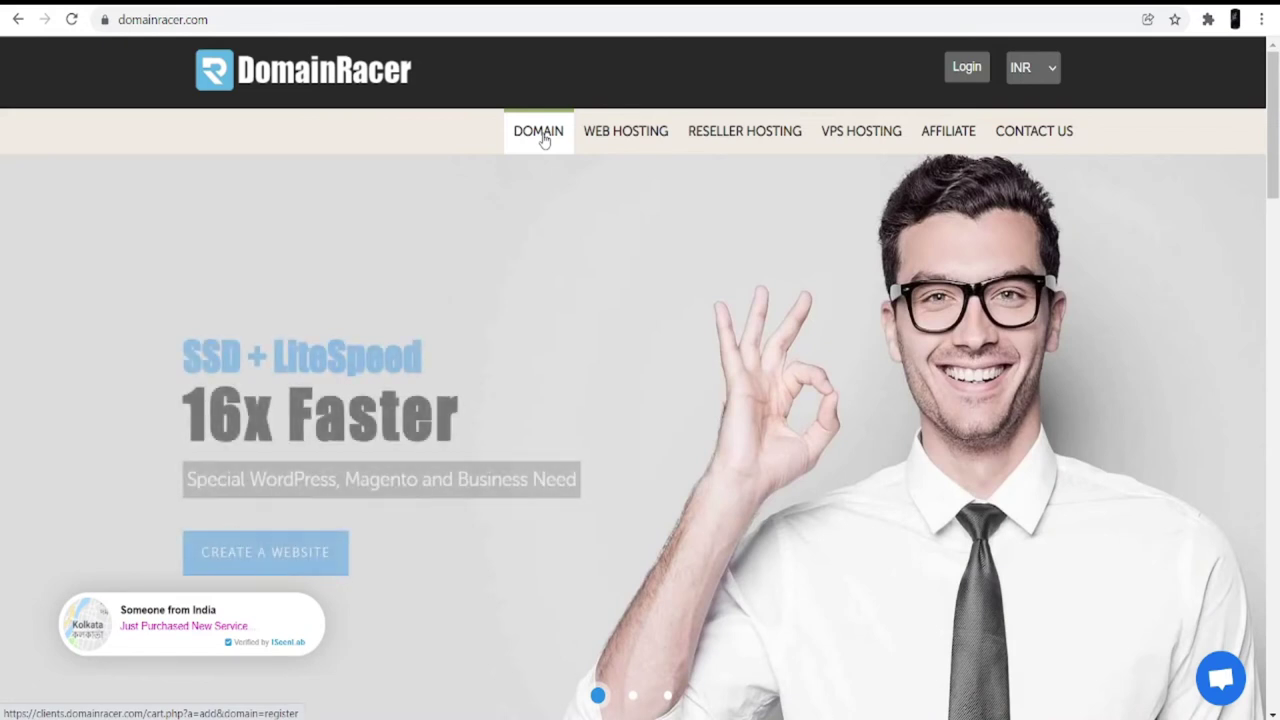
Step: Search the DOMAIN page for domain names matching 'my transportation'
left_click(540, 133)
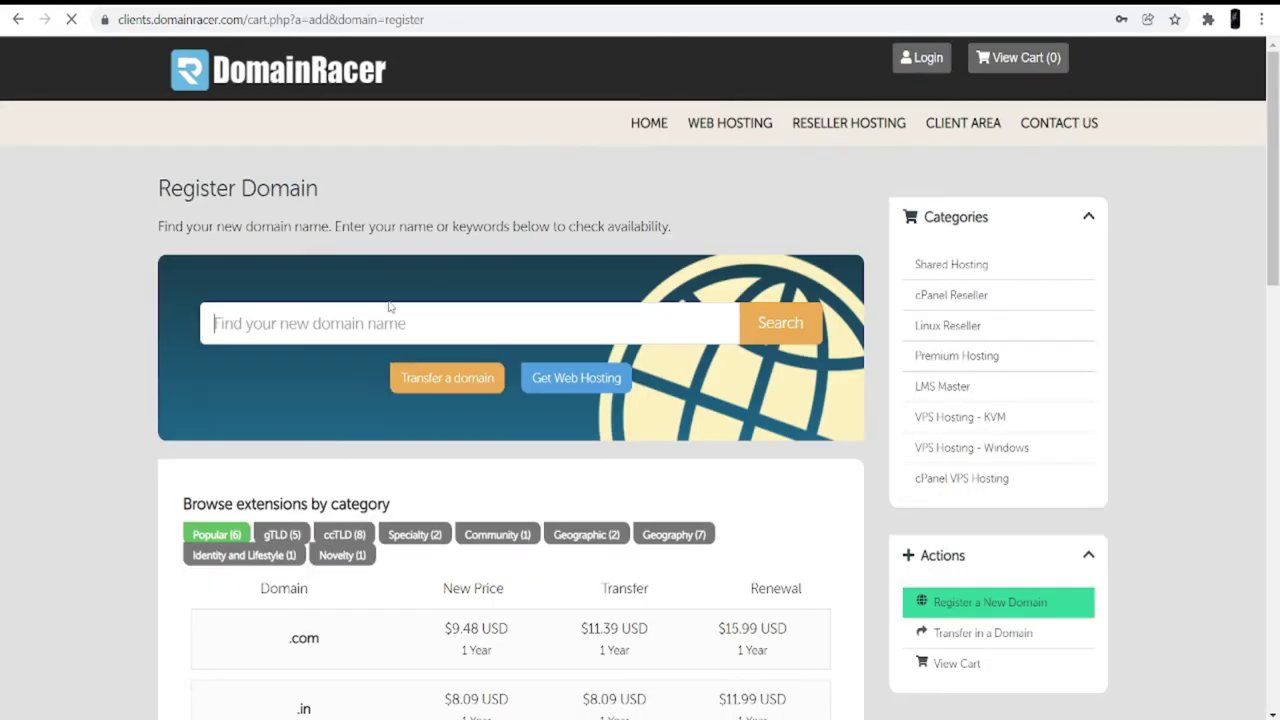
left_click(340, 325)
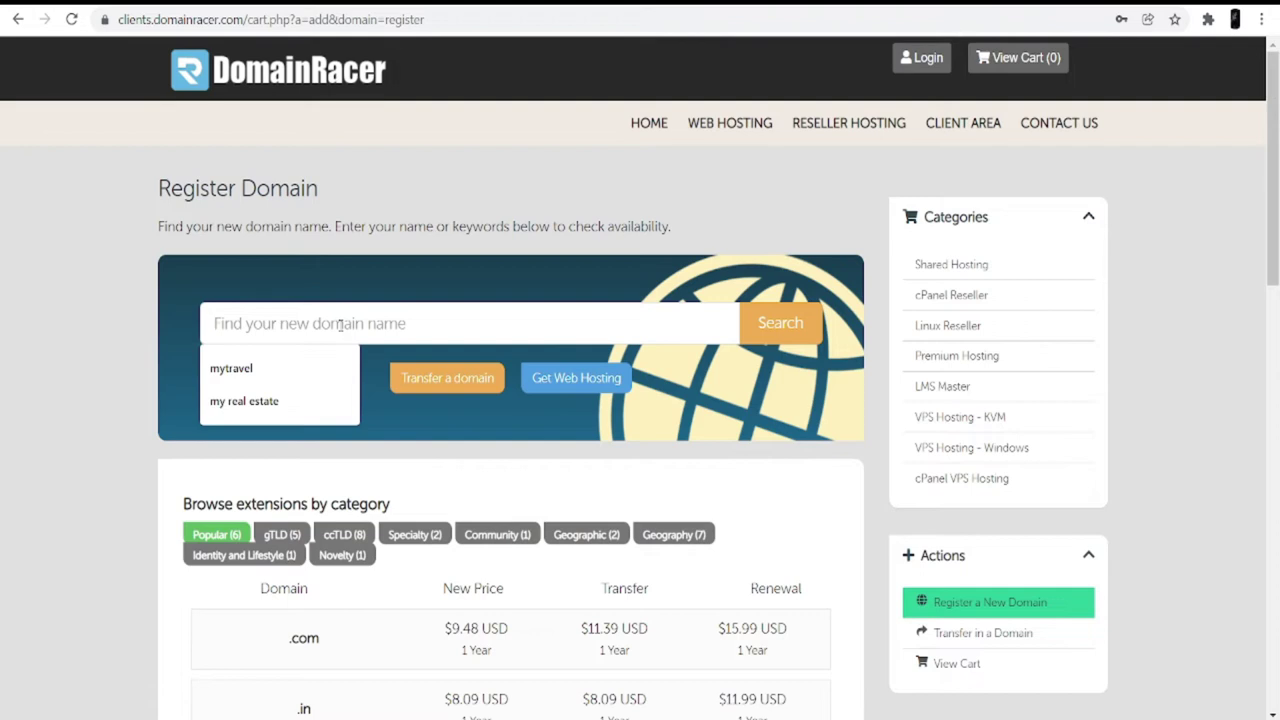
type("my trans")
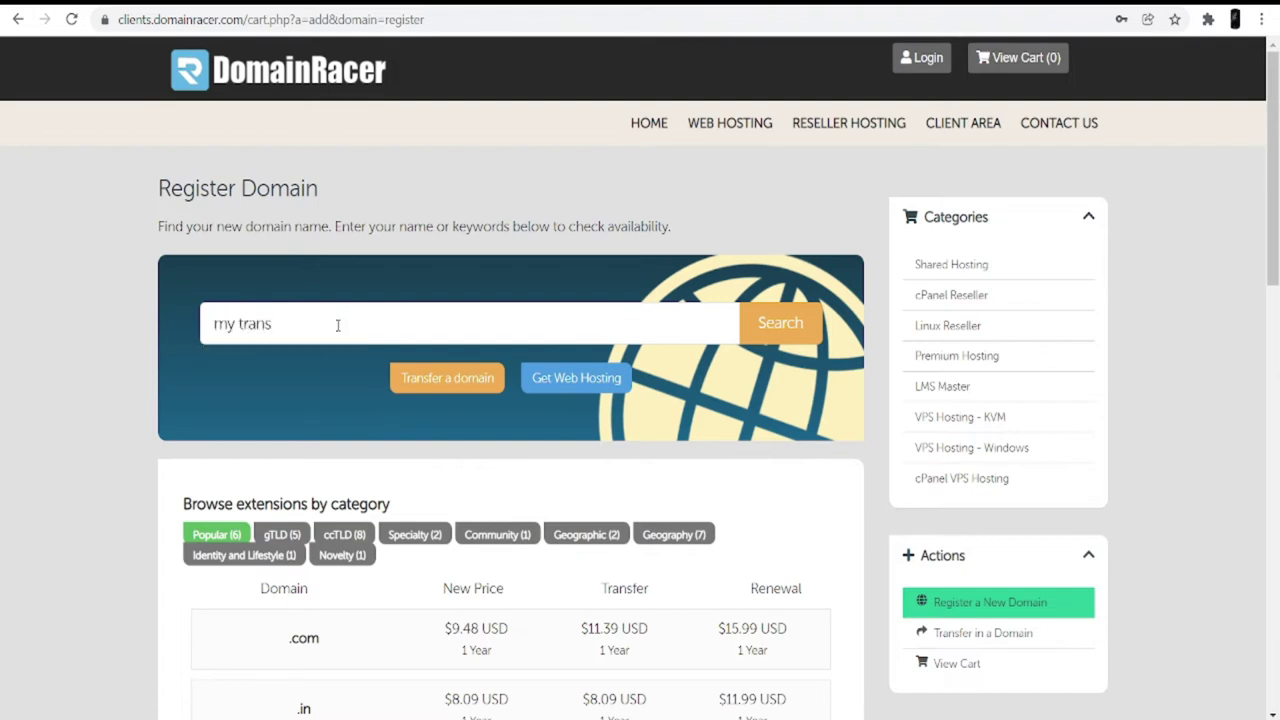
type("portation")
left_click(776, 322)
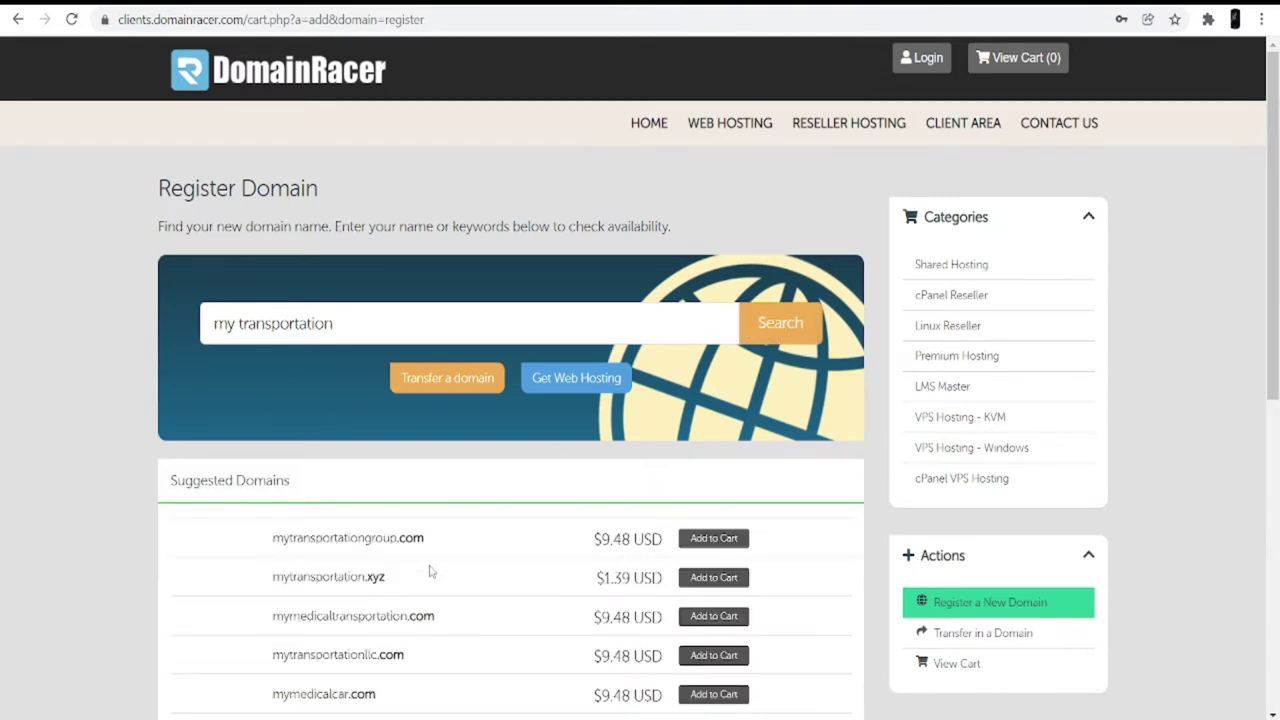
Step: Review the suggested domains and add mytransportationgroup.com to the cart
scroll(431, 571, "down", 1)
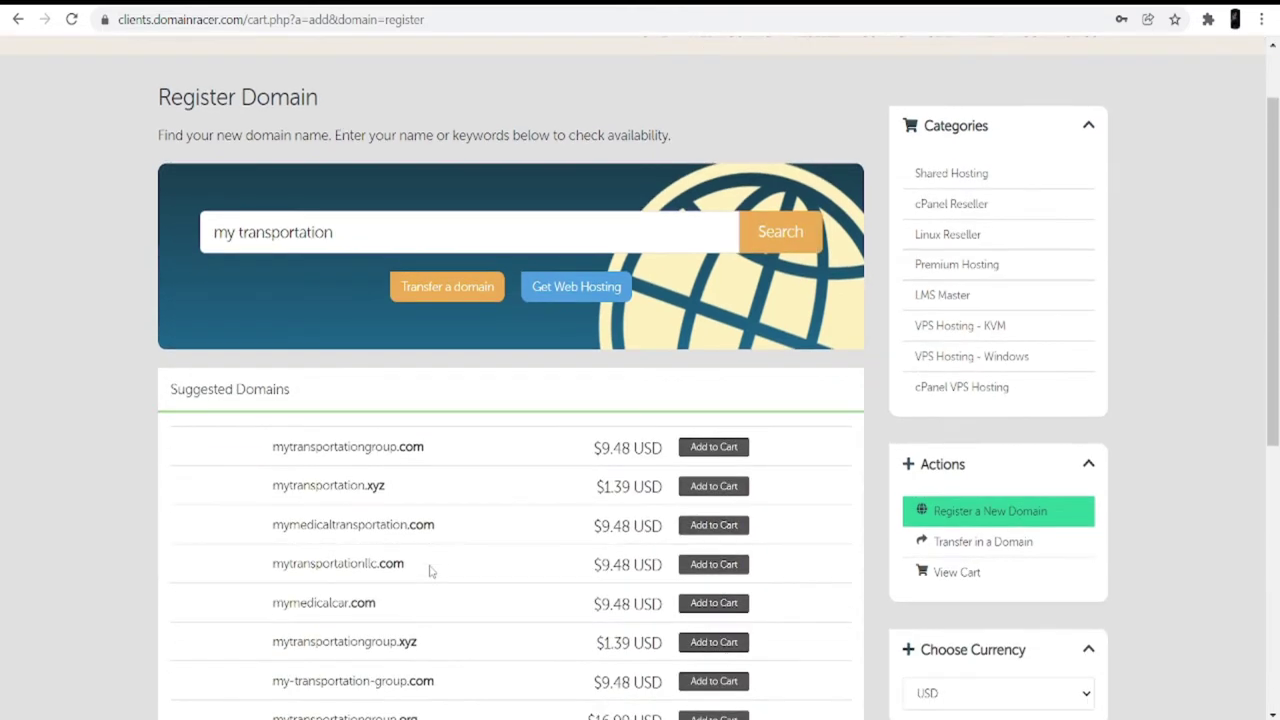
scroll(431, 571, "down", 1)
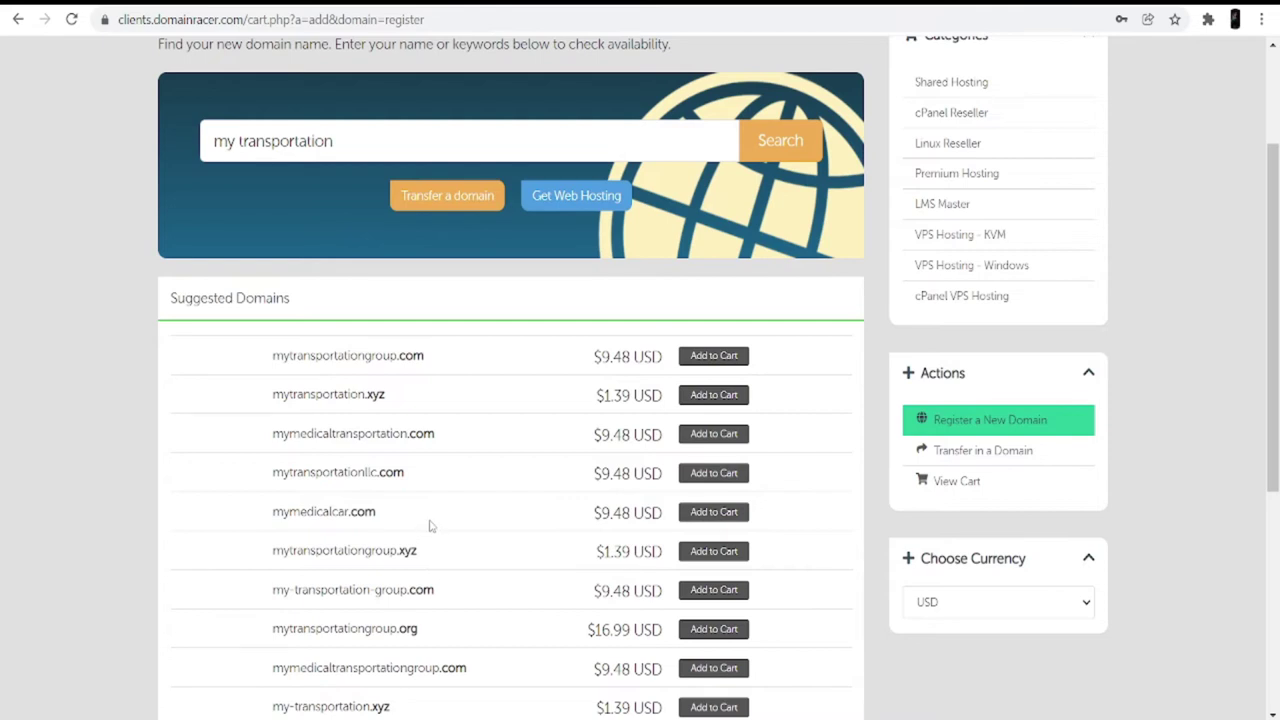
left_click_drag(272, 356, 430, 369)
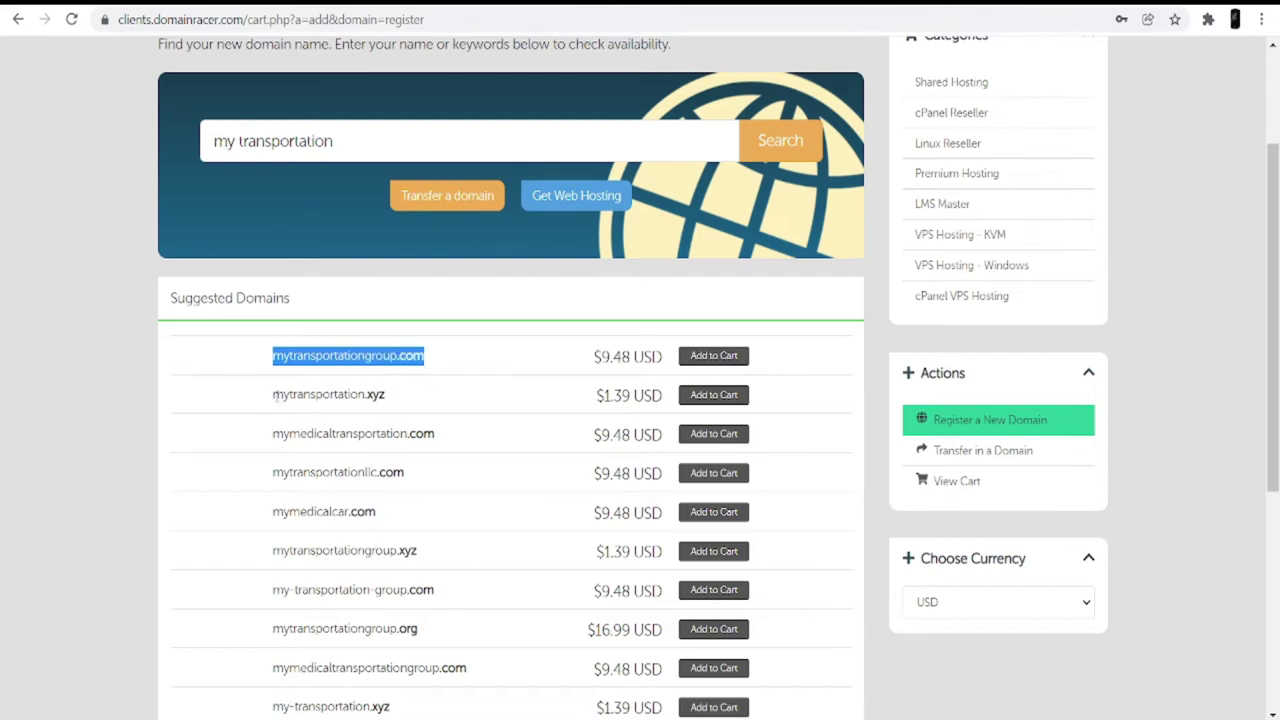
left_click_drag(274, 396, 392, 398)
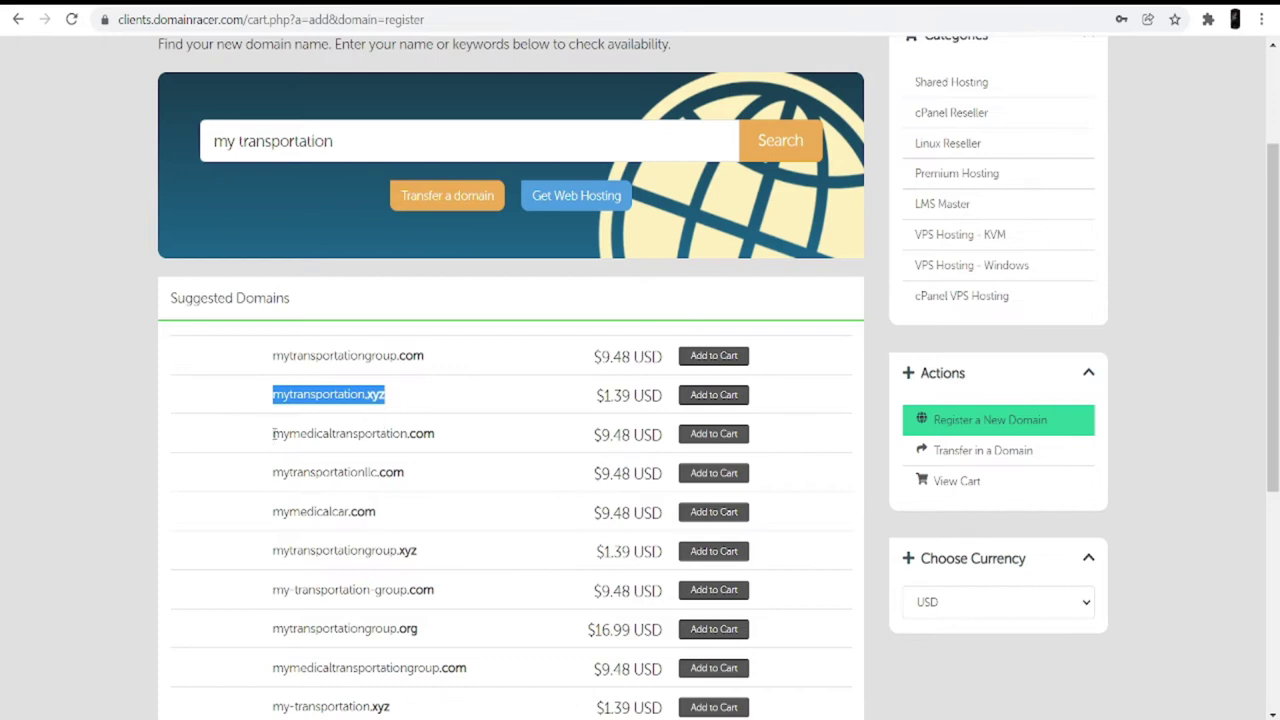
left_click_drag(273, 434, 449, 441)
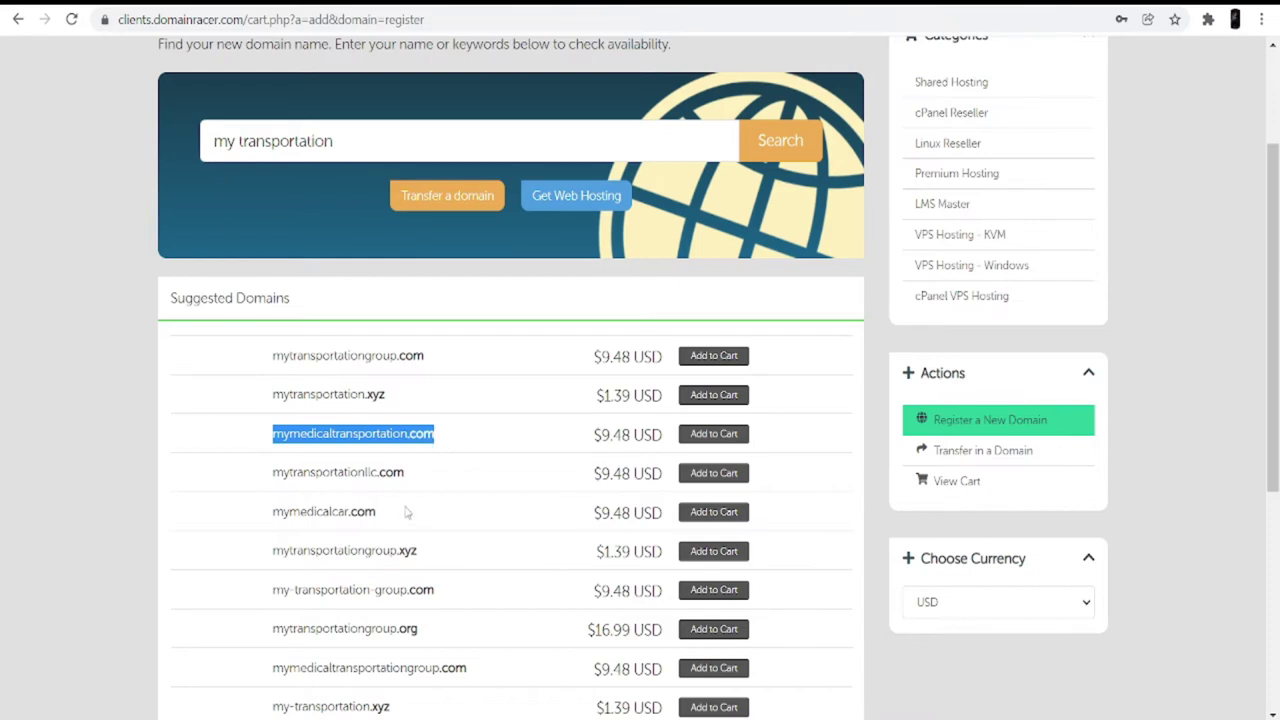
scroll(416, 545, "down", 1)
left_click(476, 478)
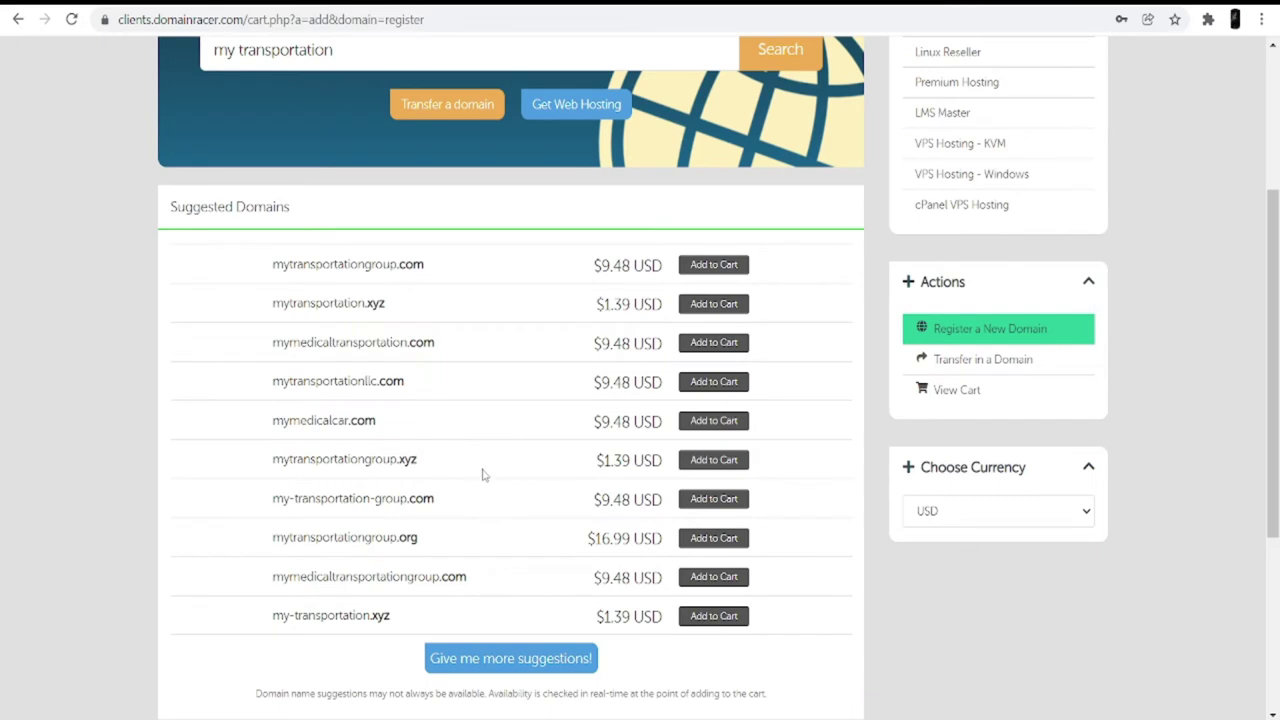
scroll(489, 466, "up", 2)
scroll(489, 466, "up", 1)
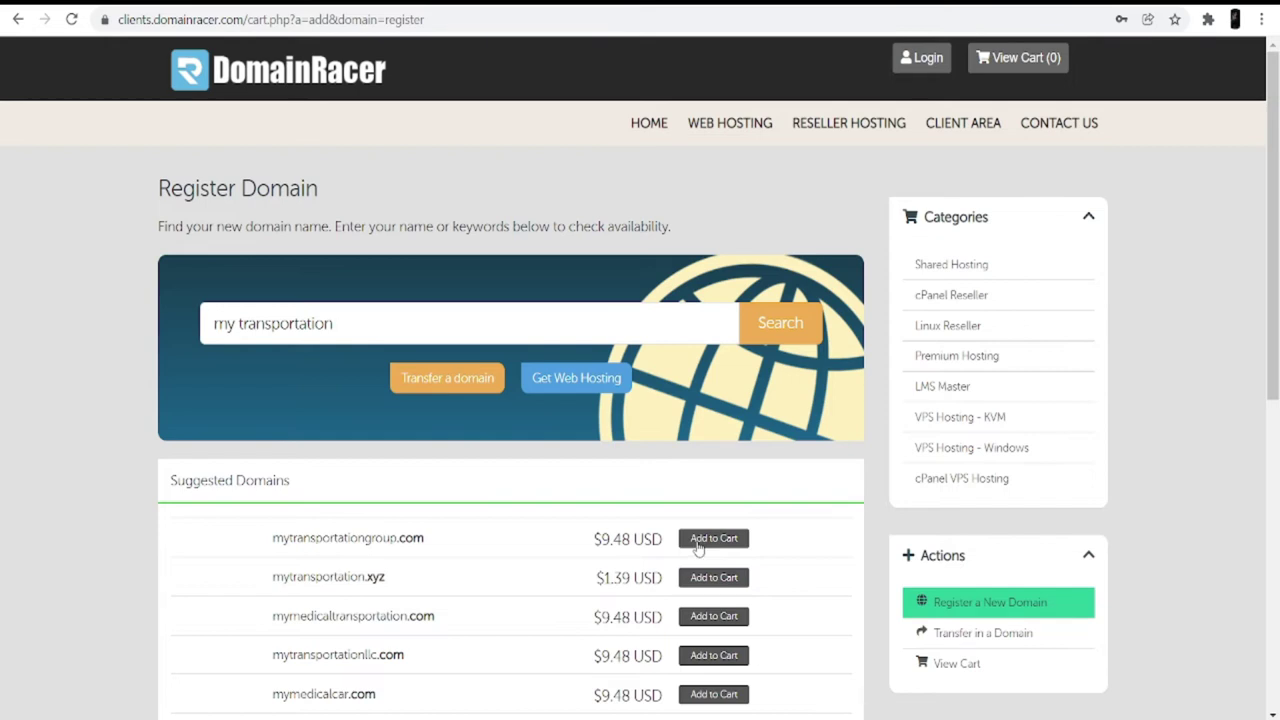
left_click(699, 542)
Step: Open DomainRacer in a new tab and sign in to the client area with the autofilled credentials
key("ctrl+t")
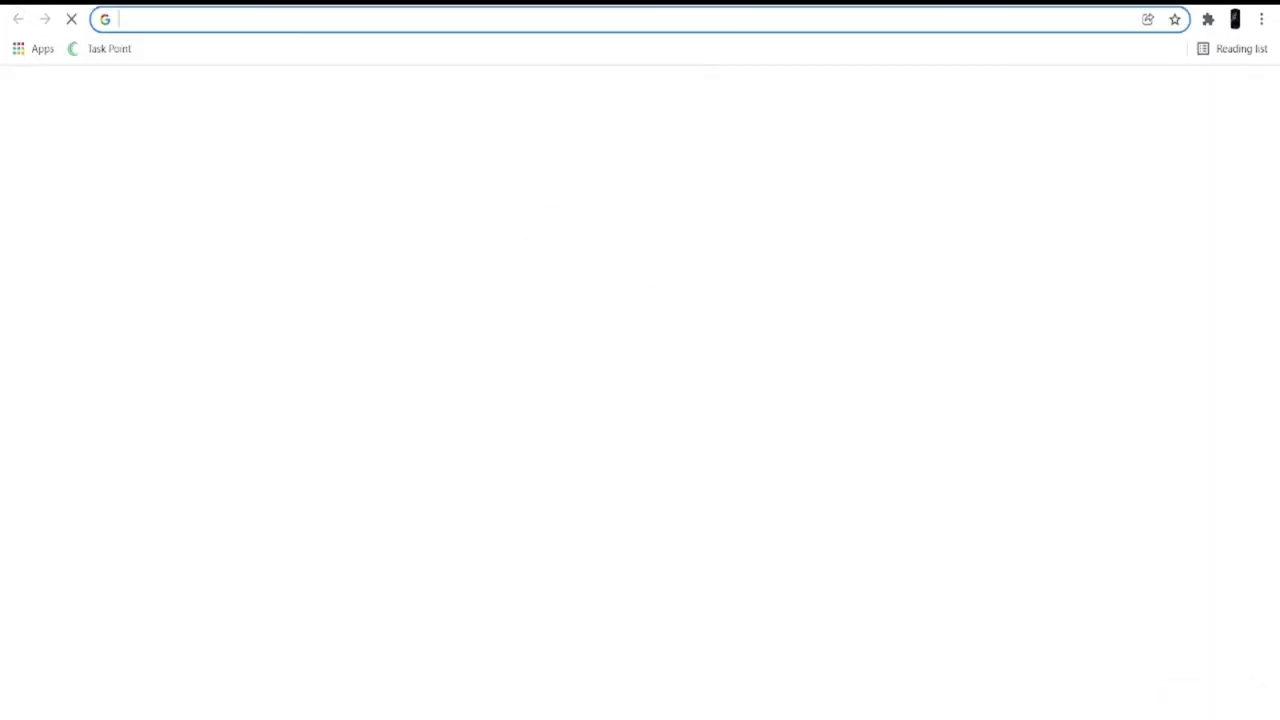
left_click(540, 424)
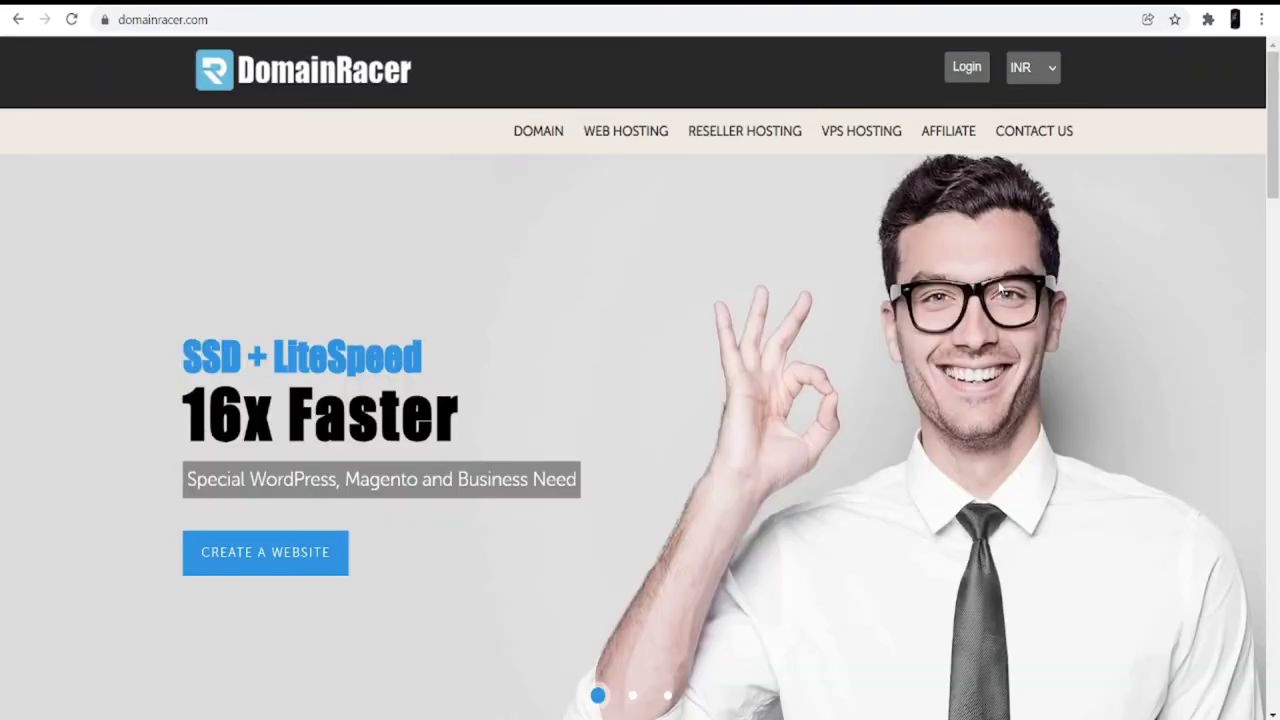
left_click(965, 68)
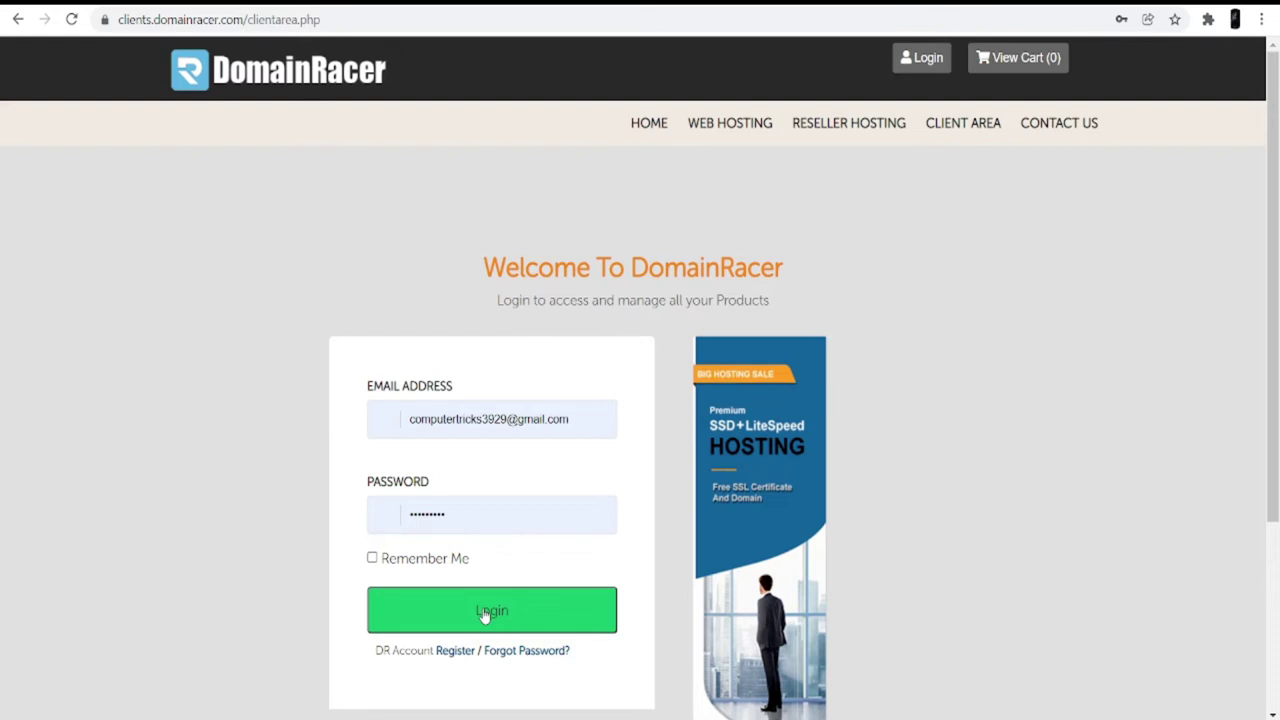
left_click(482, 618)
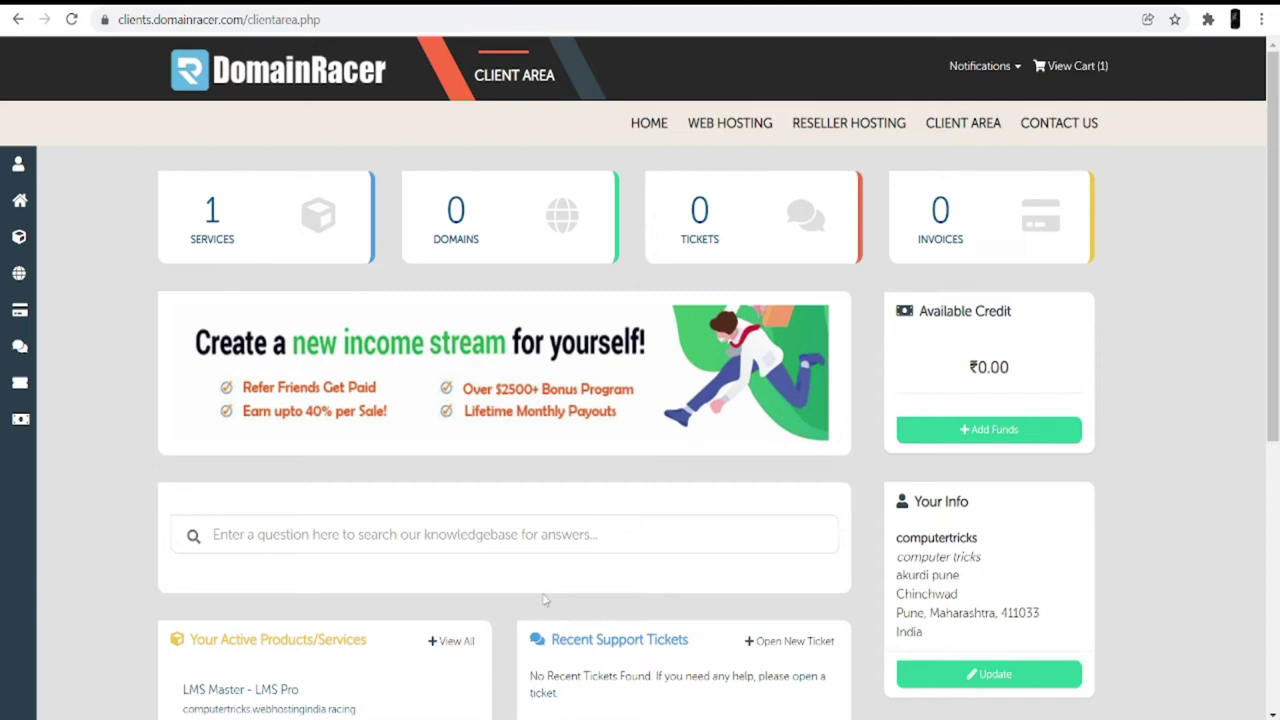
Step: Open the cPanel login page at server145.iseencloud.com:2083 in a new tab
scroll(497, 543, "down", 2)
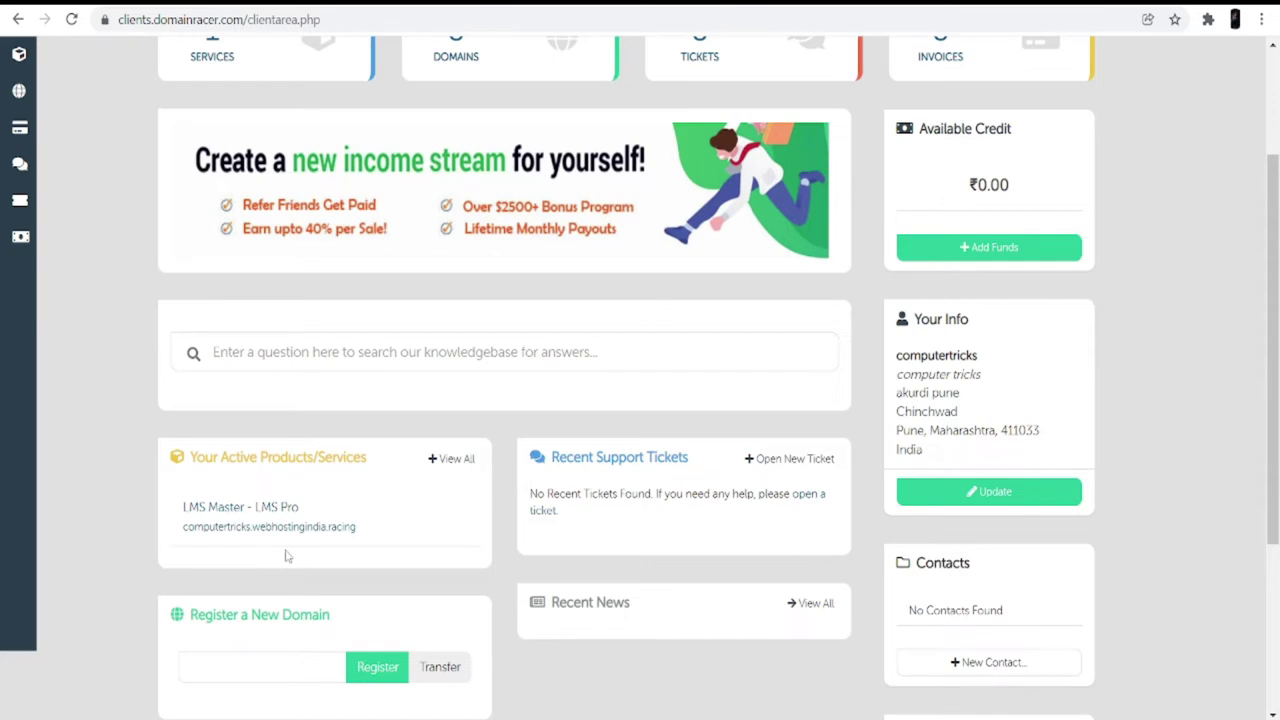
key("ctrl+t")
left_click(640, 437)
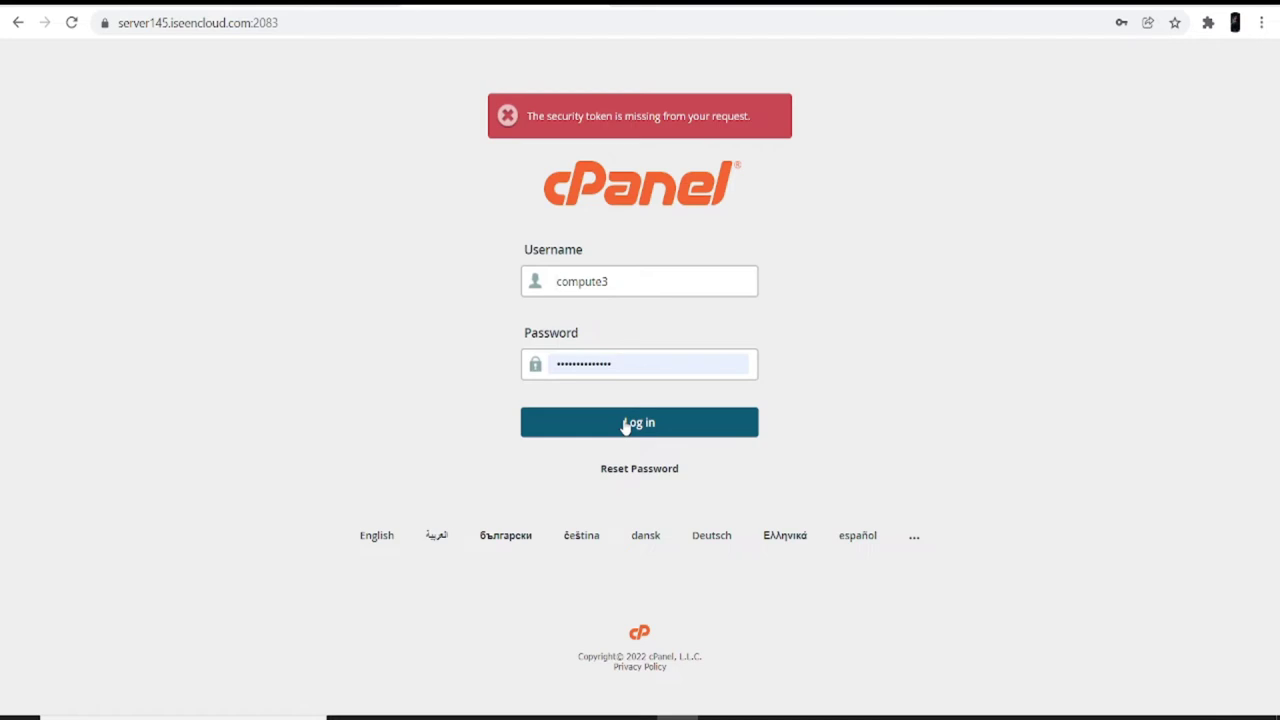
Step: Log in to cPanel and open WordPress Manager by DomainRacer from the Software section
left_click(626, 424)
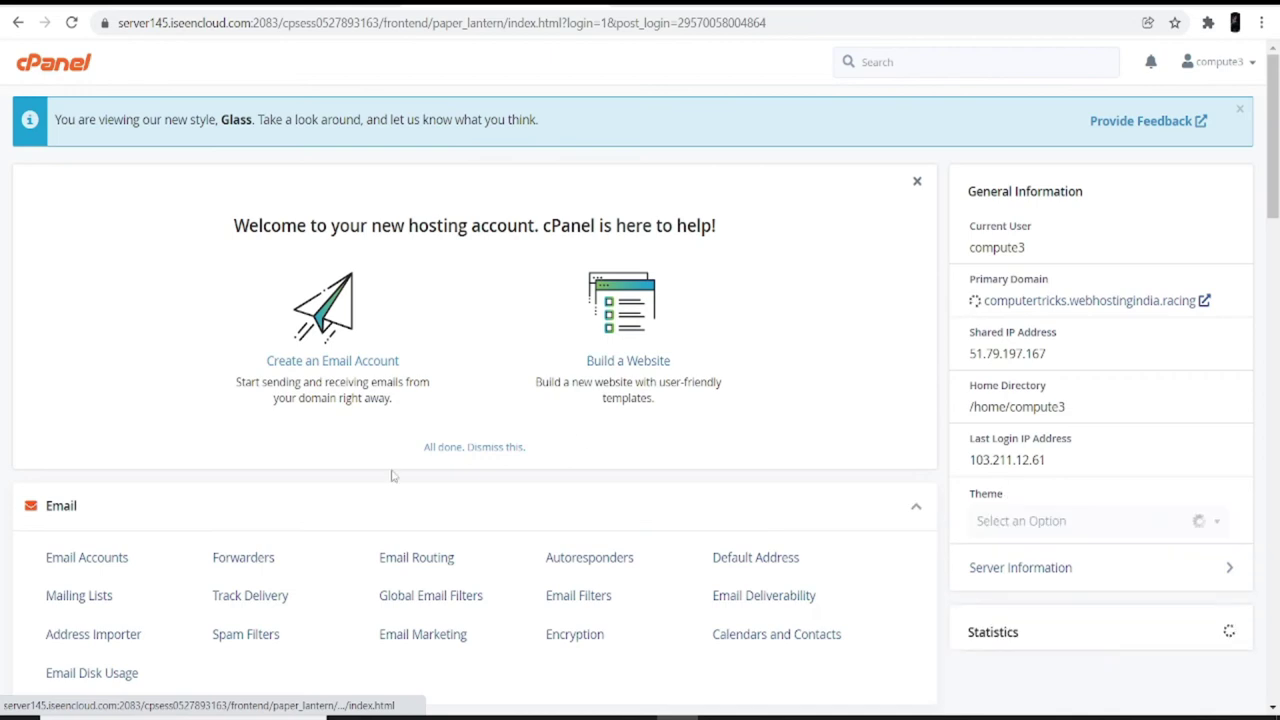
scroll(400, 490, "down", 3)
scroll(405, 503, "down", 12)
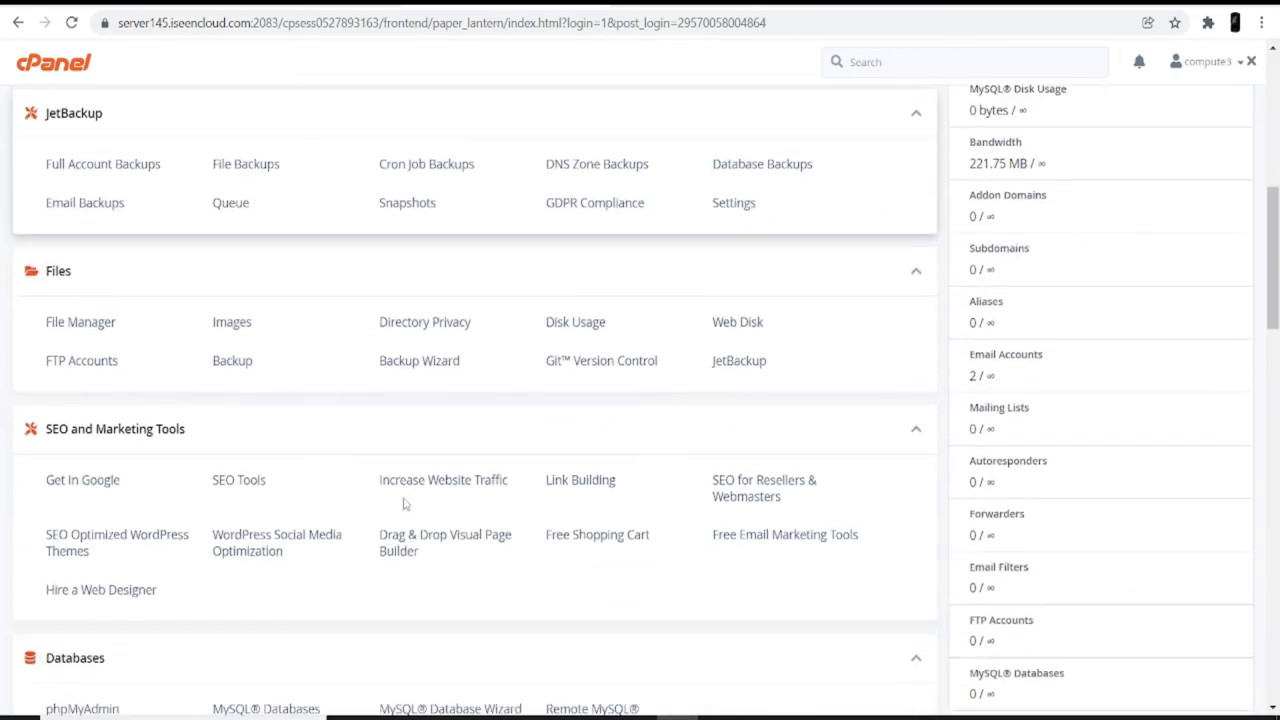
scroll(405, 503, "down", 2)
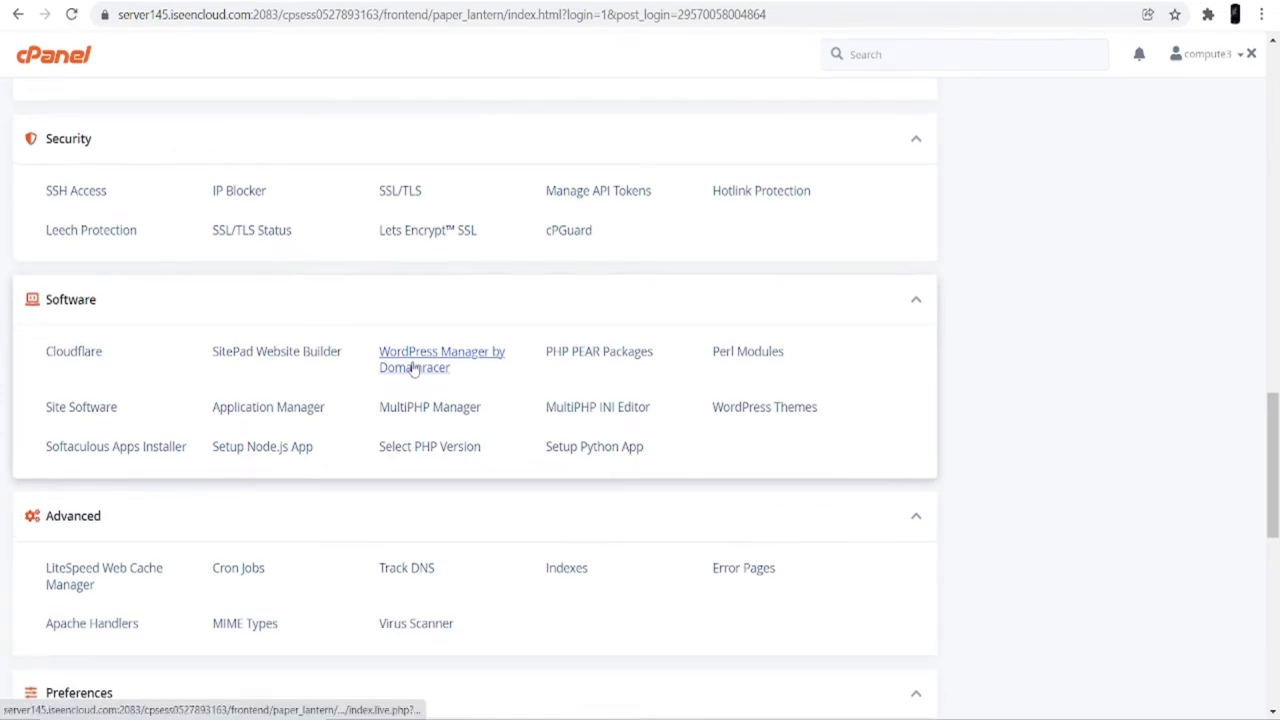
left_click(414, 369)
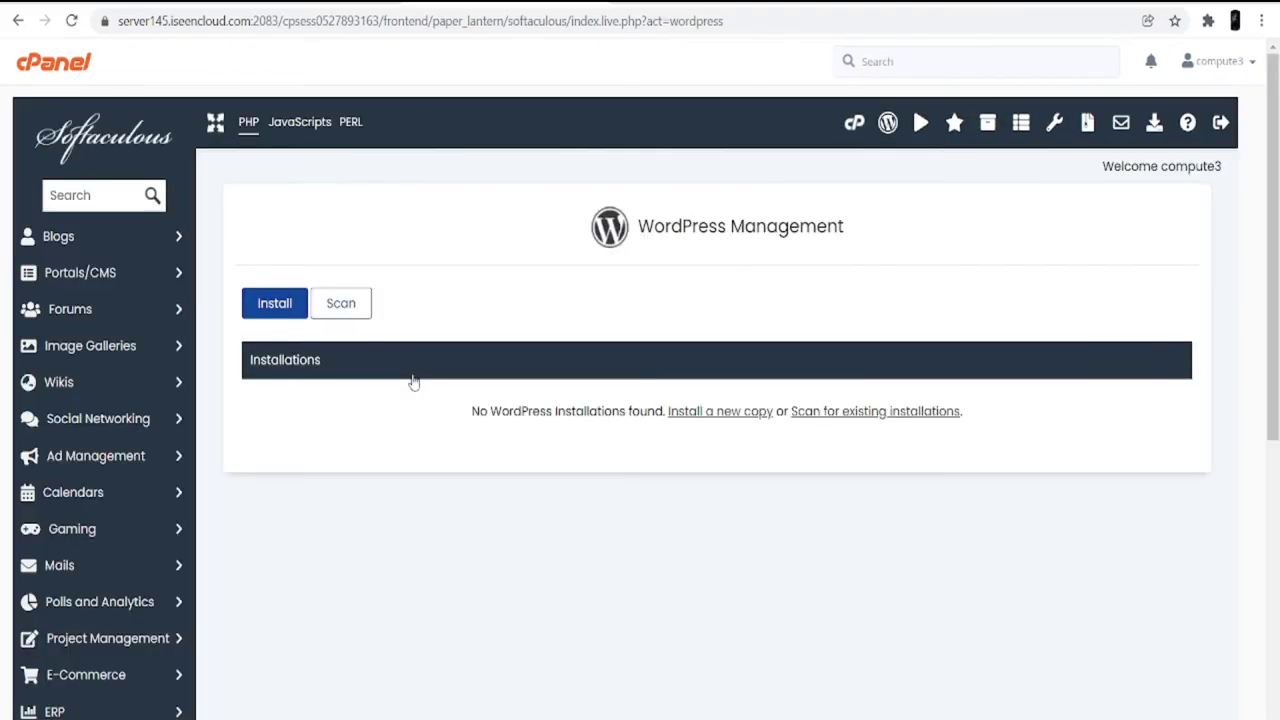
left_click_drag(638, 226, 862, 216)
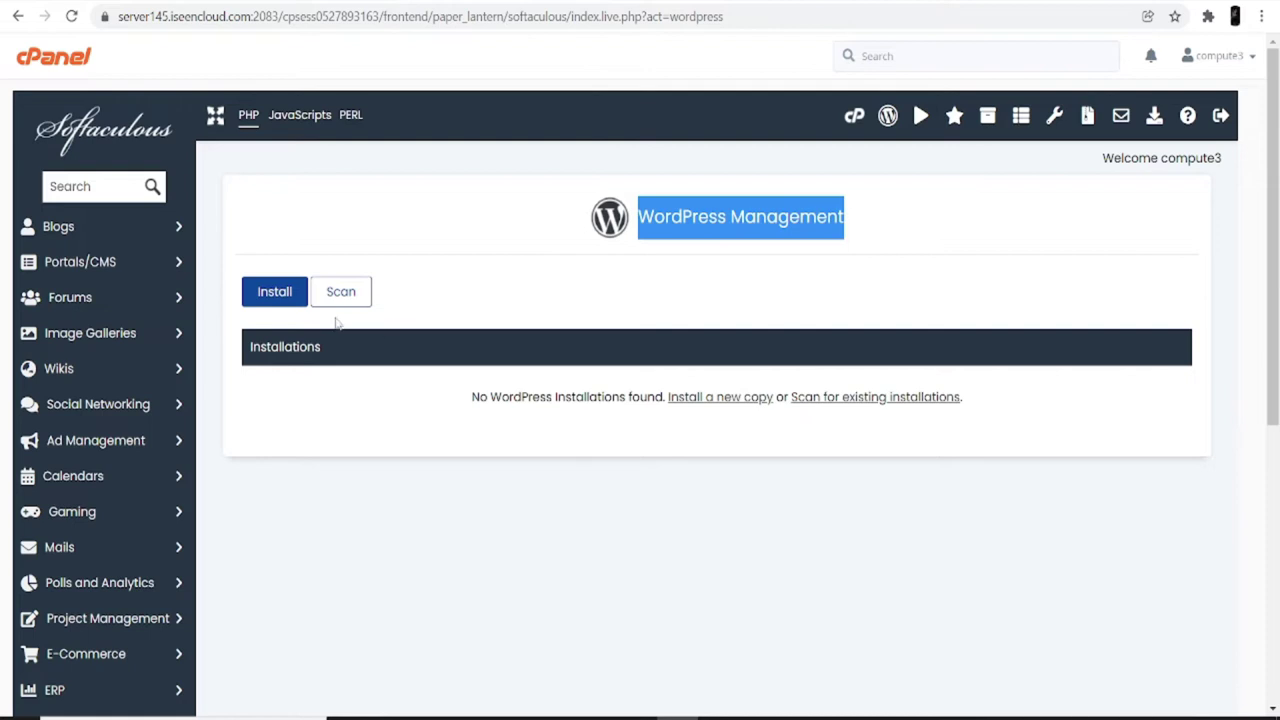
left_click(459, 272)
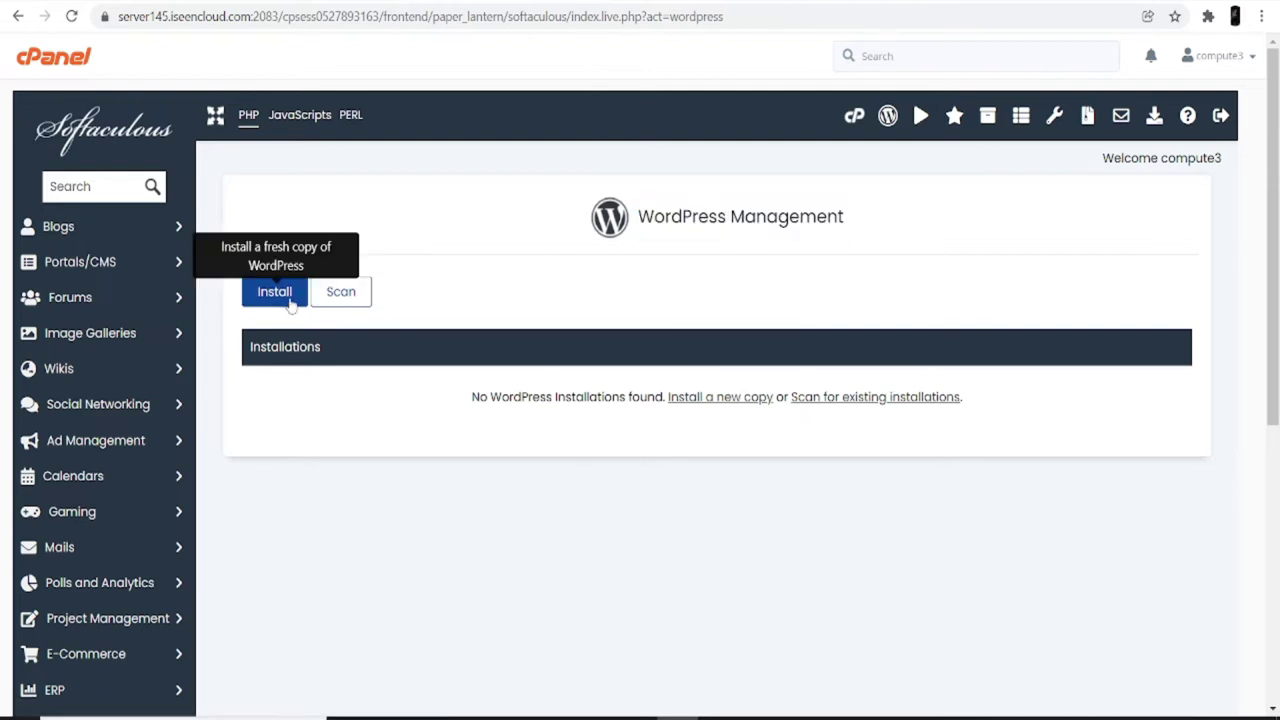
Step: Start a new WordPress install on computertricks.webhostingindia.racing with an empty directory and version 5.9
left_click(284, 298)
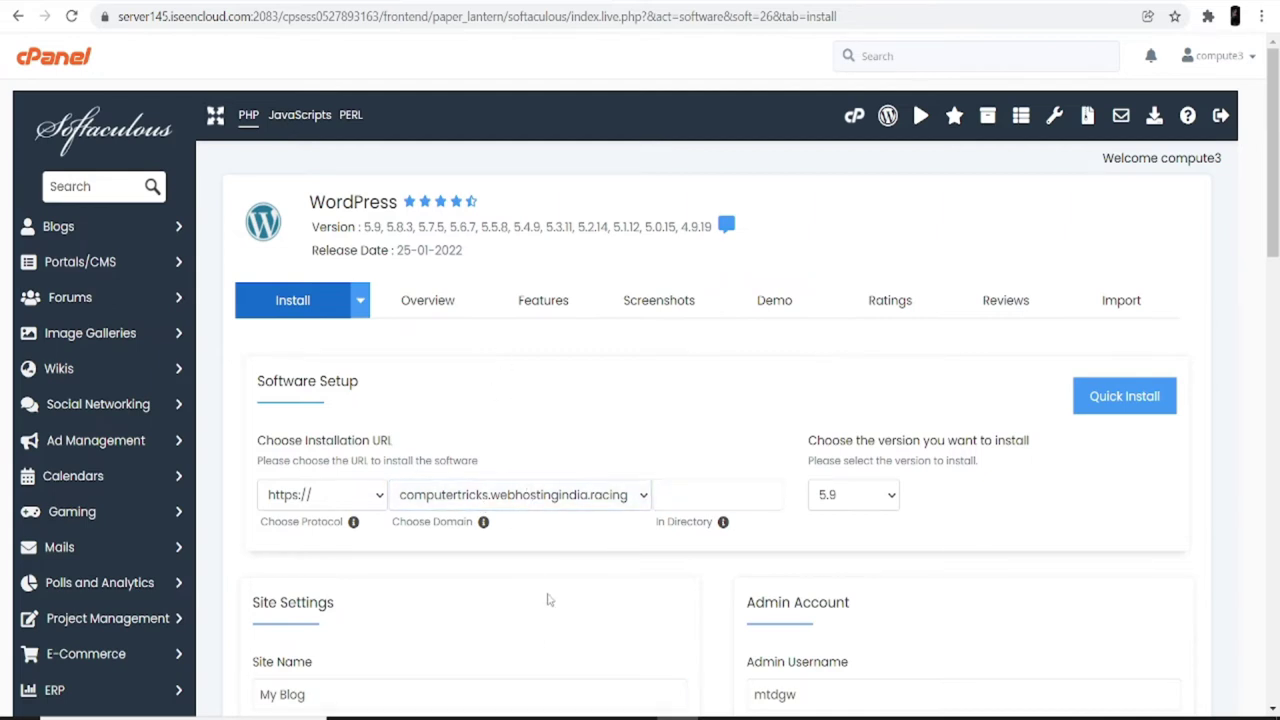
left_click(770, 492)
scroll(780, 470, "down", 2)
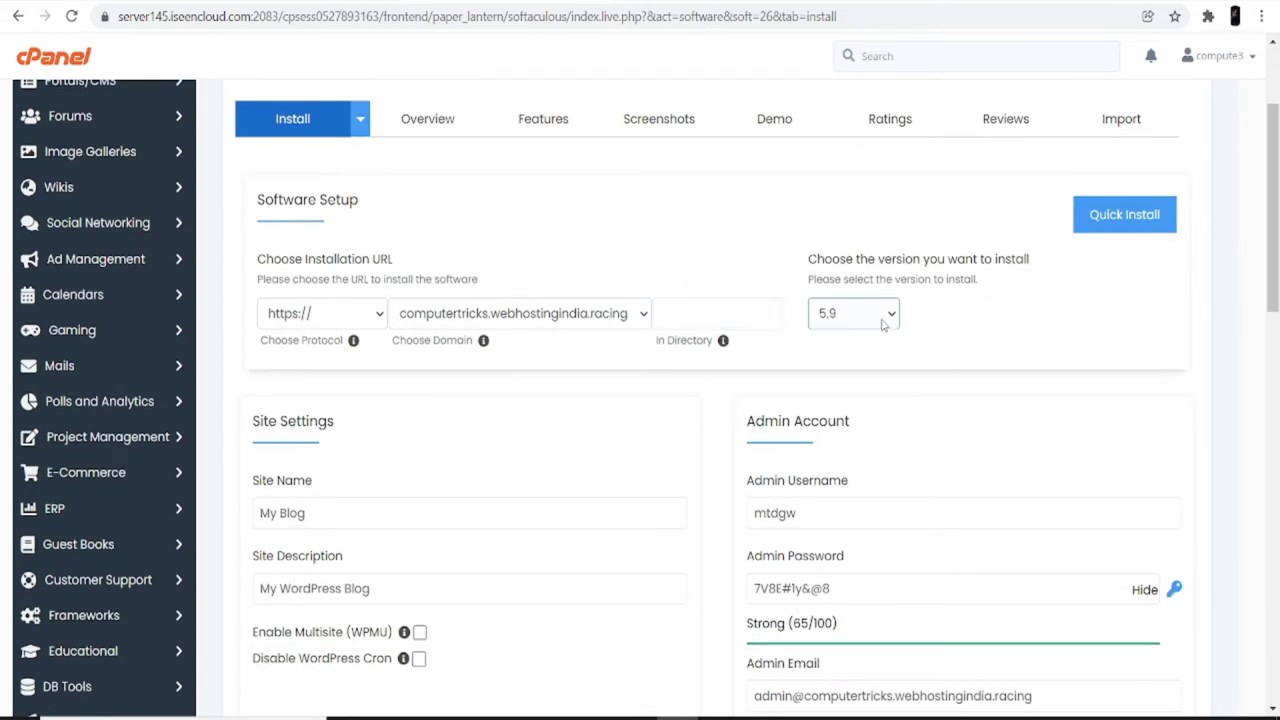
left_click(870, 318)
left_click(853, 345)
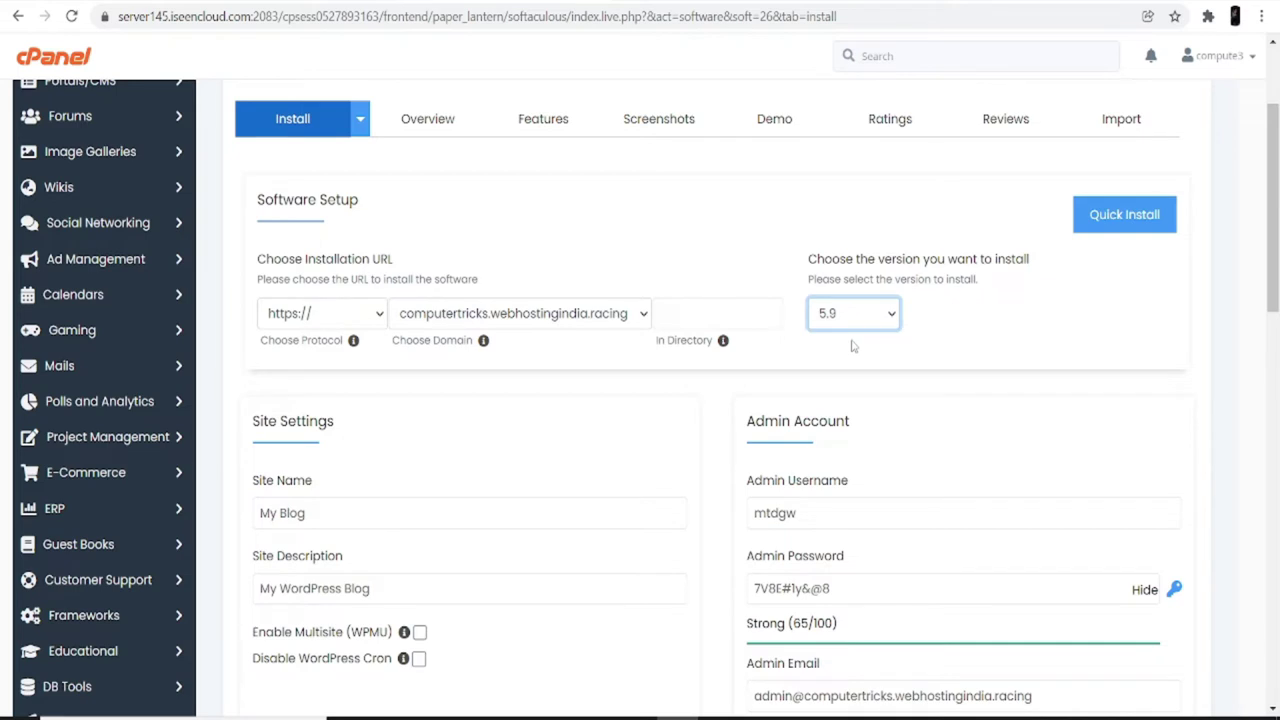
scroll(694, 443, "down", 2)
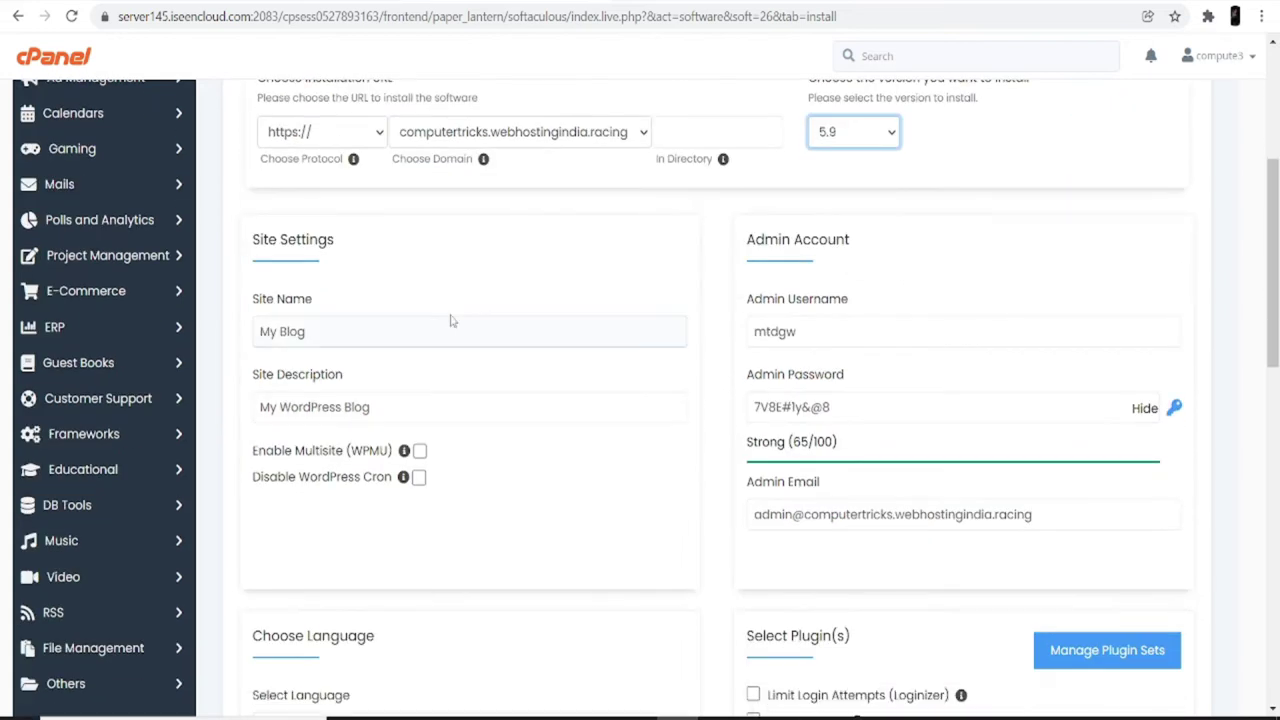
Step: Replace the default site name My Blog with 'My Transportation'
left_click(328, 326)
left_click_drag(328, 326, 228, 343)
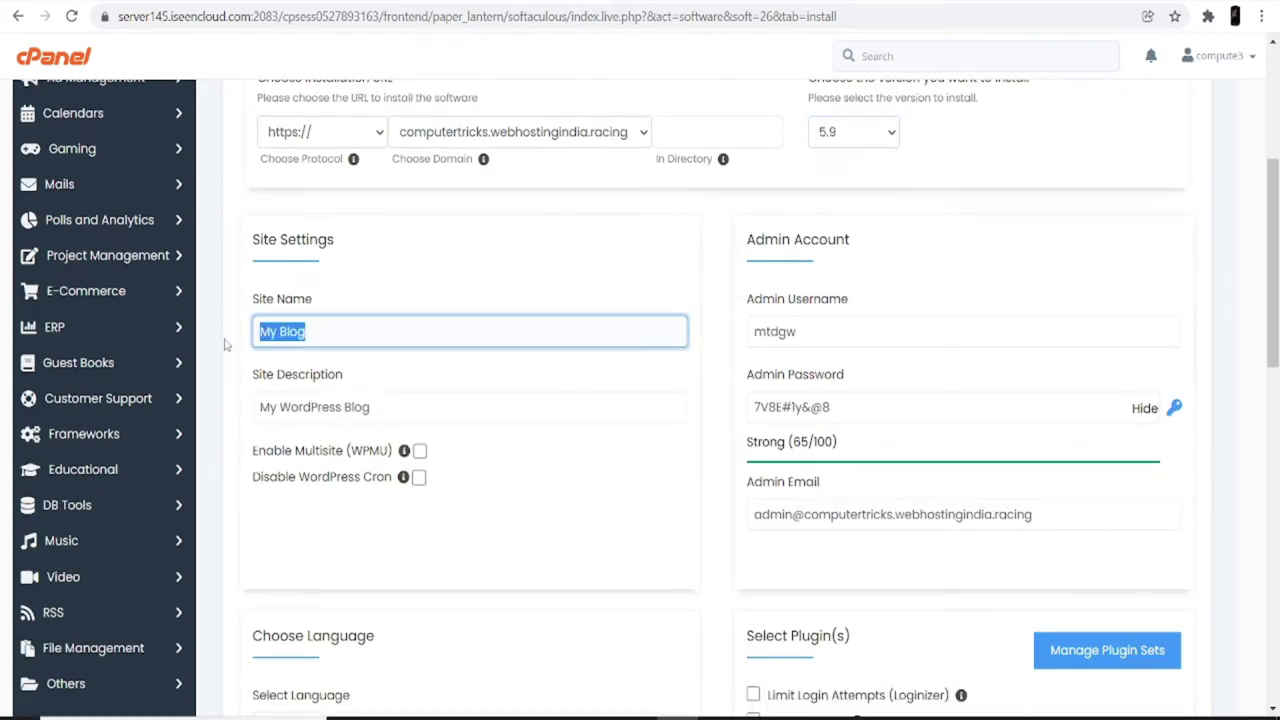
key("BackSpace")
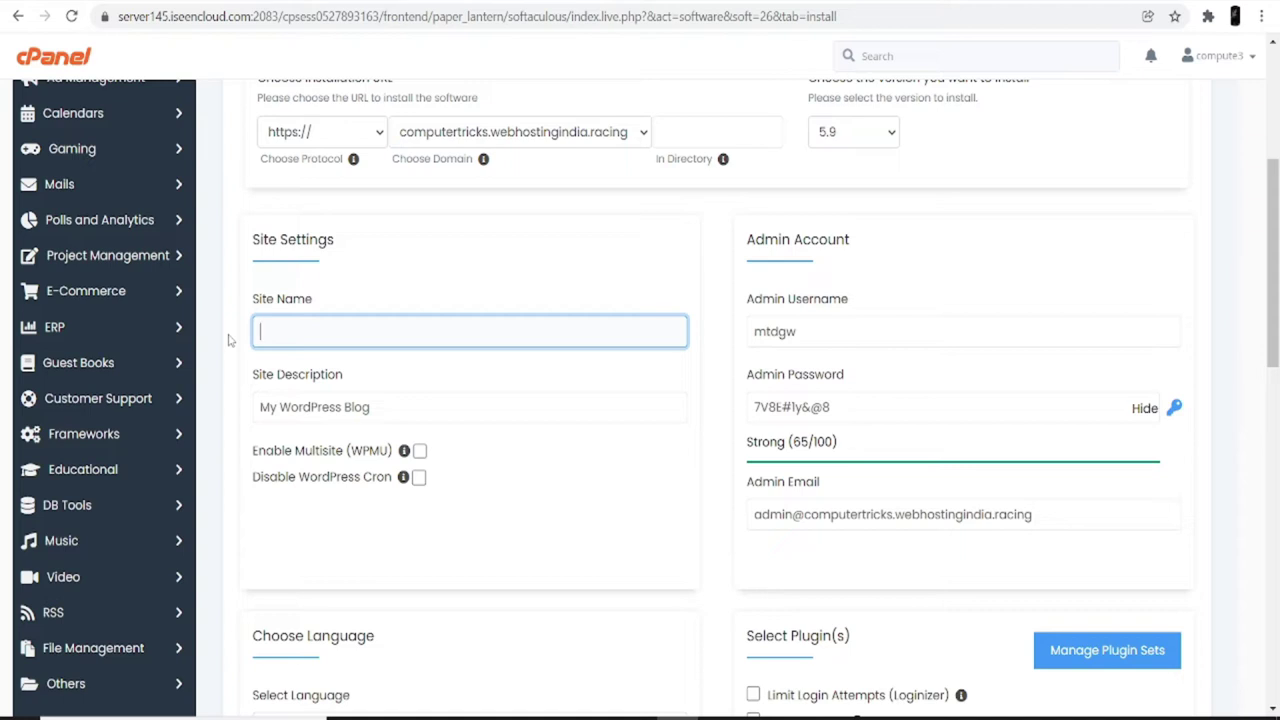
type("M")
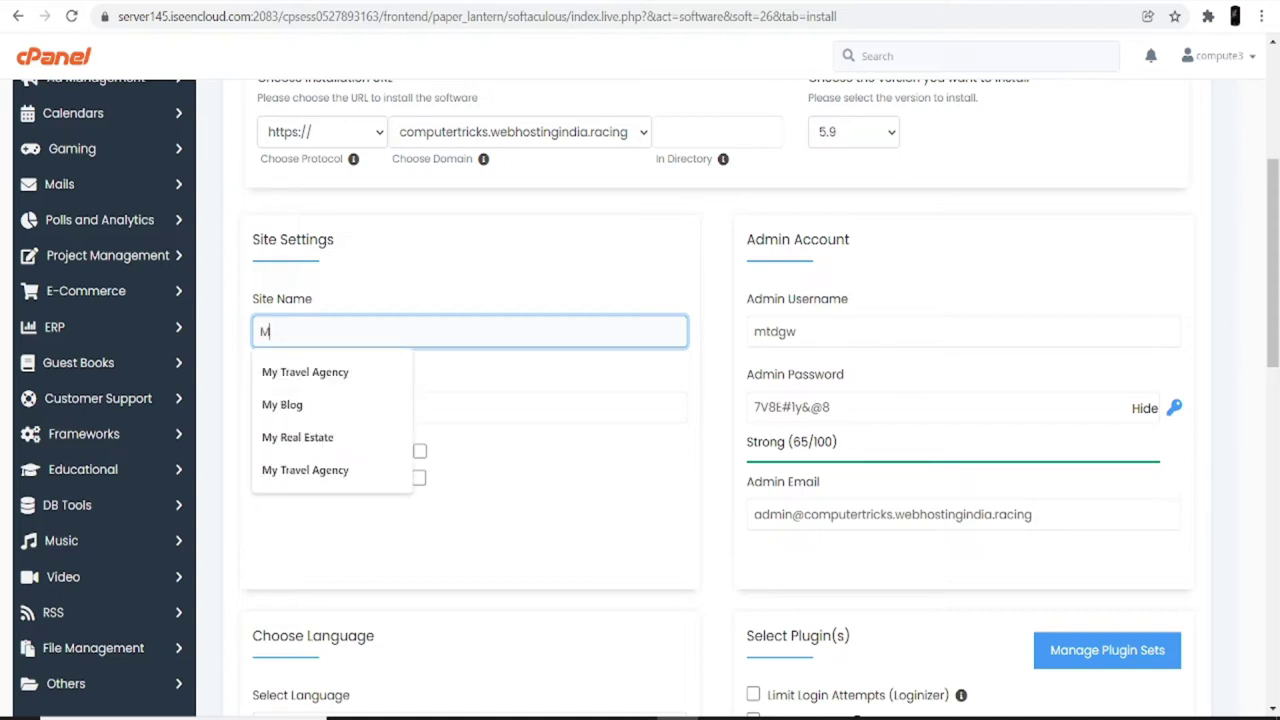
type("y T")
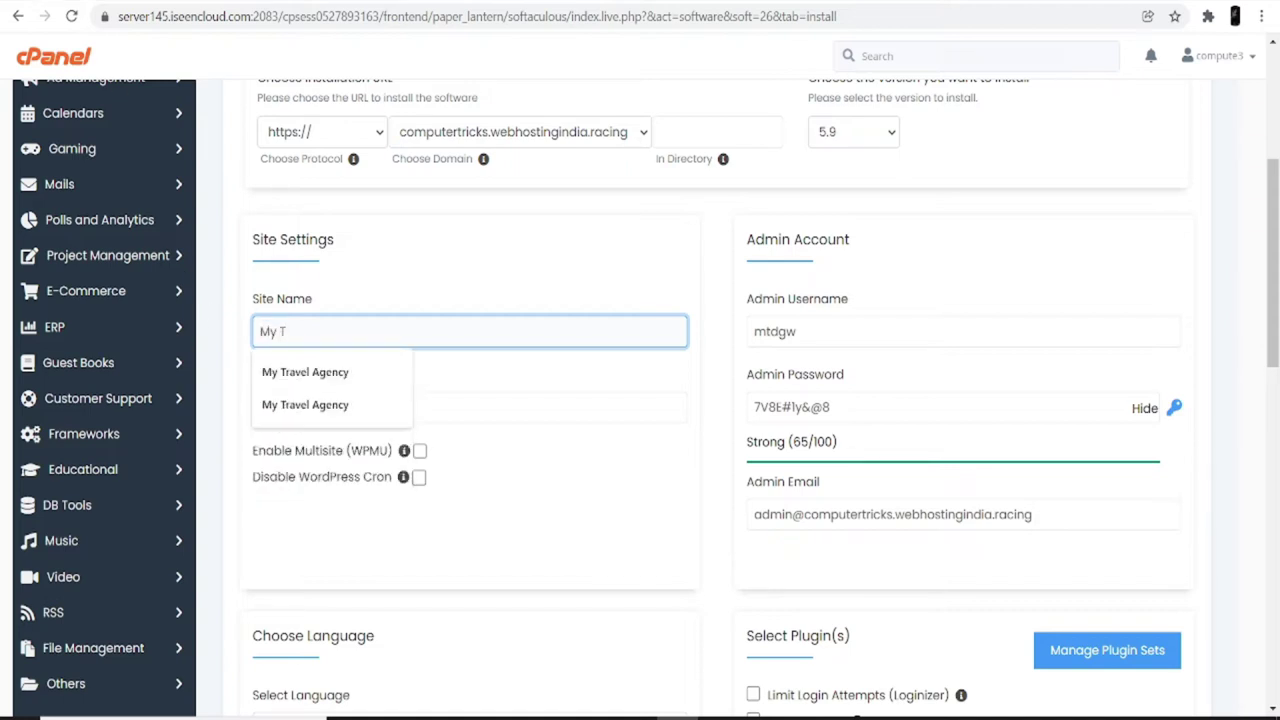
type("ransportation")
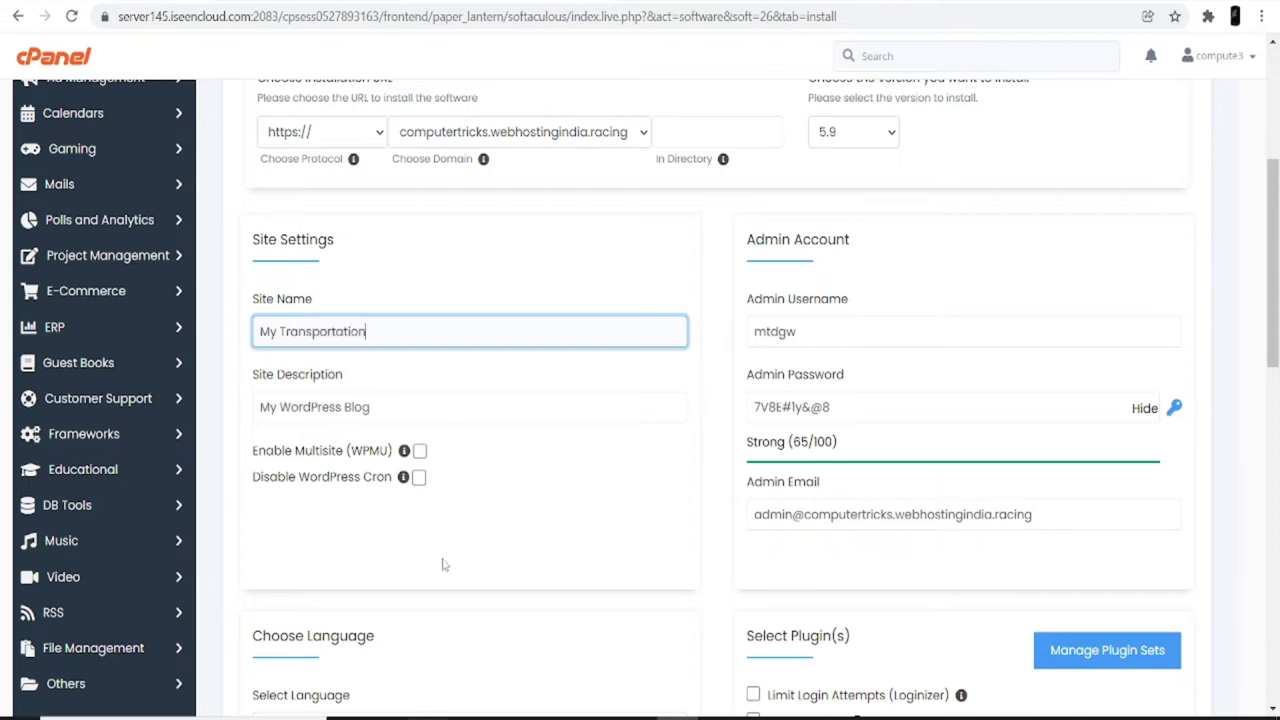
Step: Set the site description to 'Hey this is my transportation site' and clear the generated admin username
left_click_drag(371, 407, 234, 434)
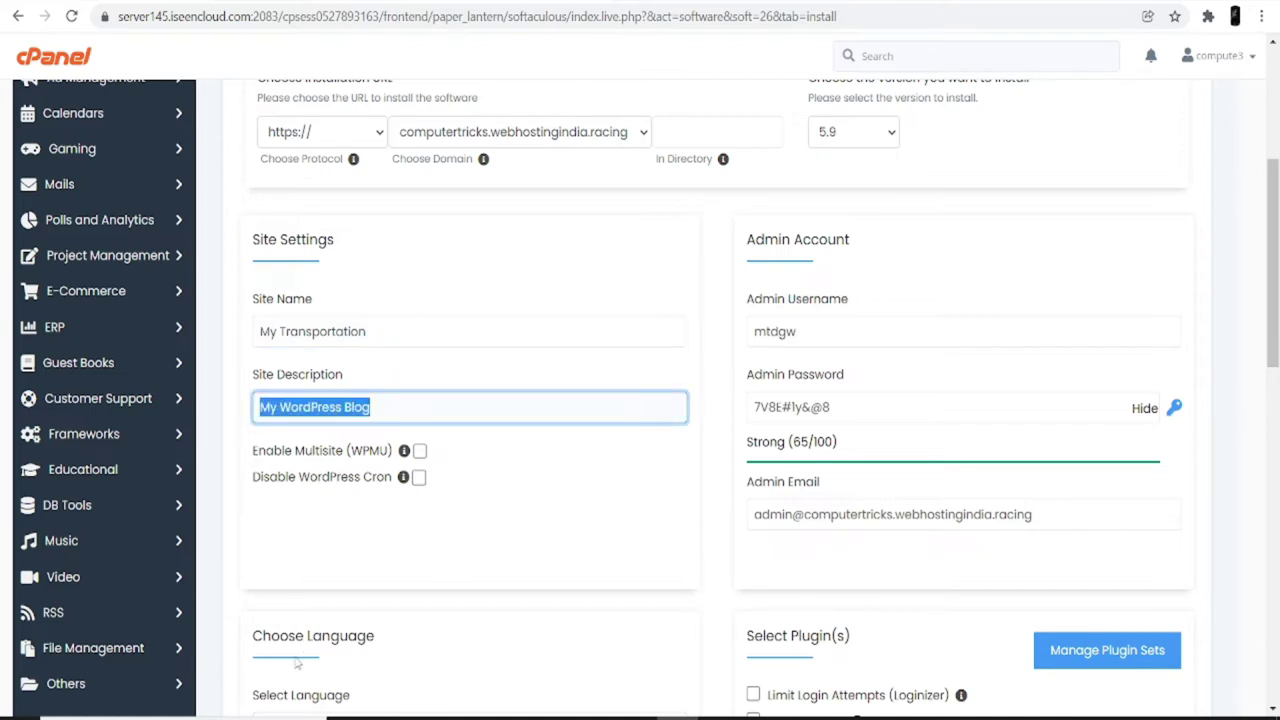
key("BackSpace")
type("H")
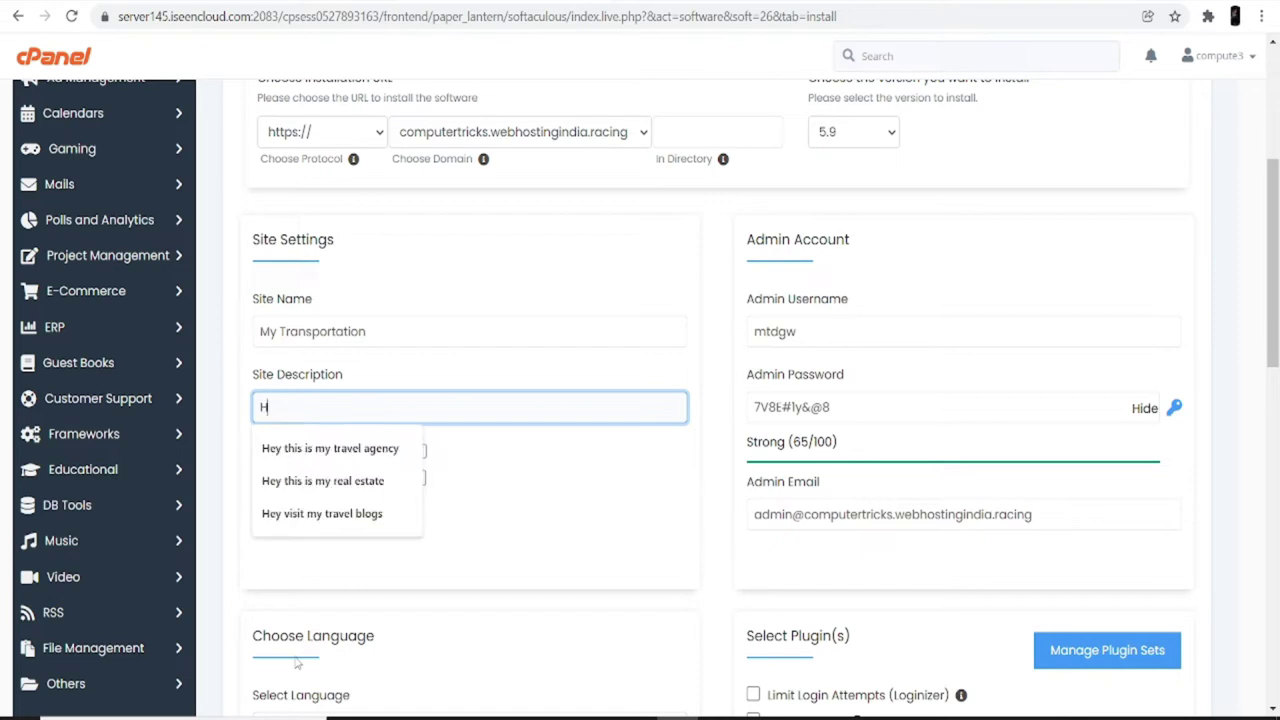
type("ey this is my transportation website")
key("BackSpace")
key("BackSpace")
key("BackSpace")
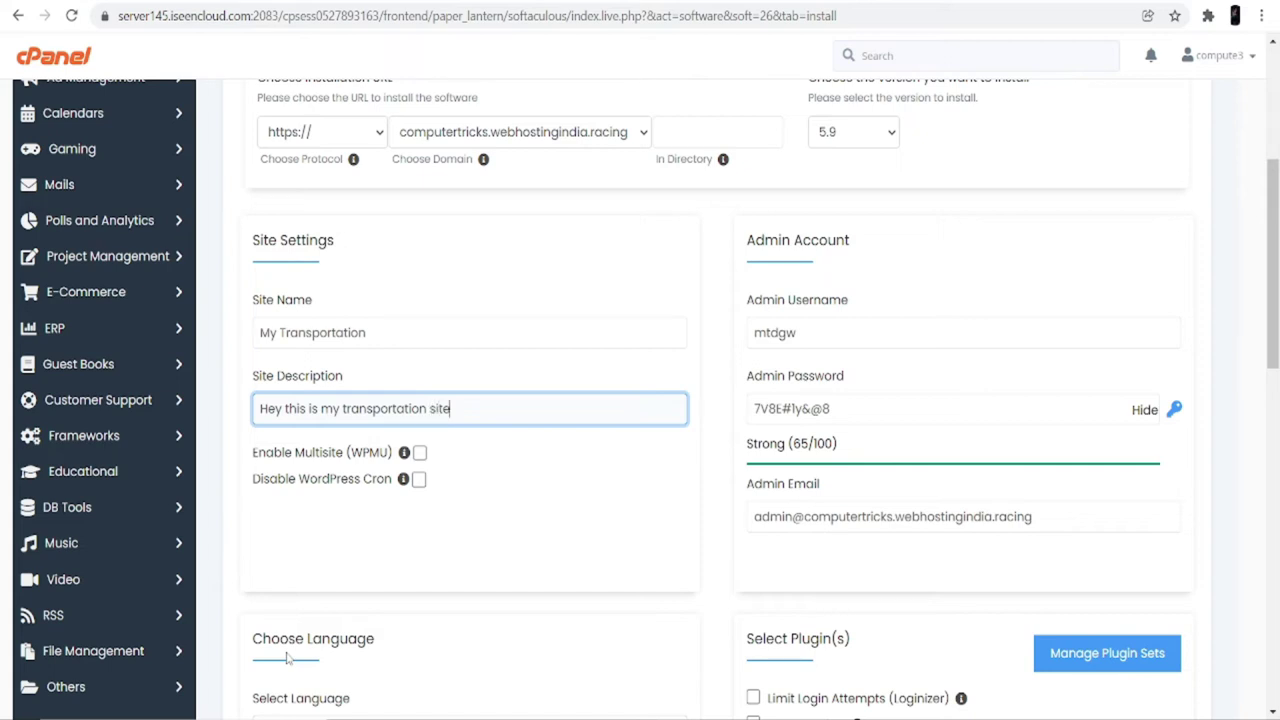
scroll(287, 657, "down", 1)
key("Tab")
key("Tab")
key("Tab")
key("BackSpace")
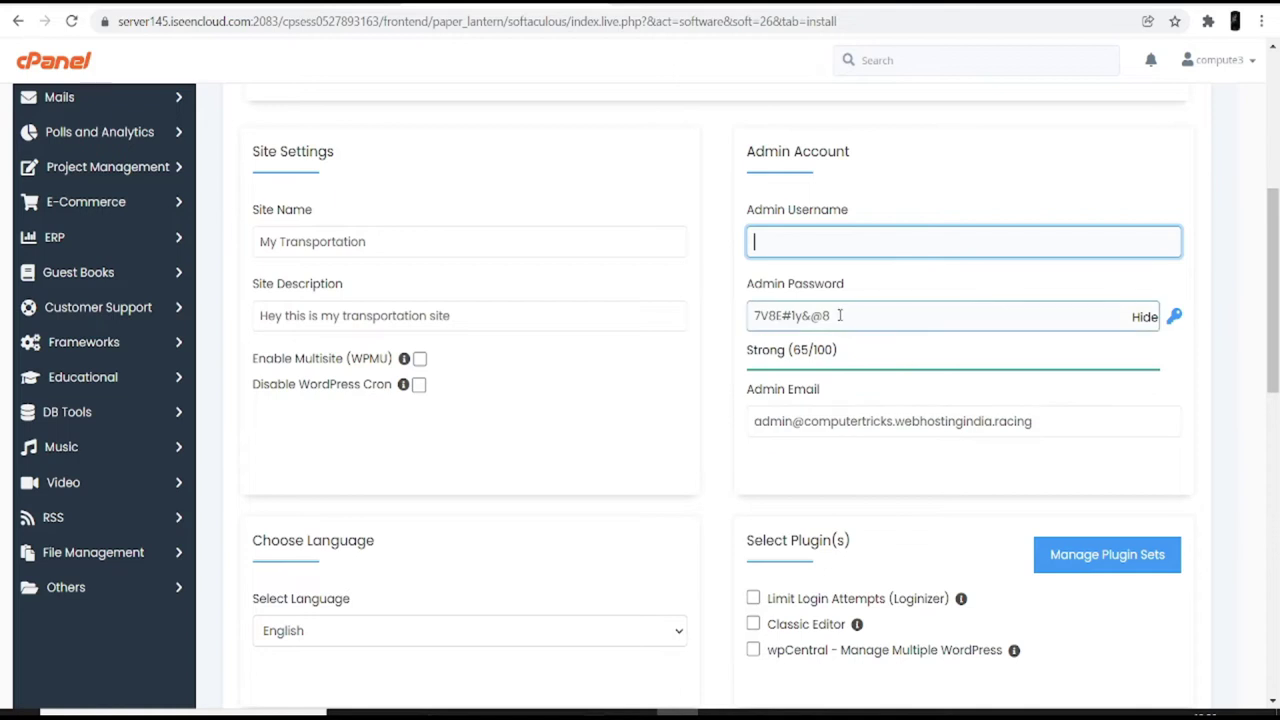
Step: Replace the generated admin credentials with username 'admin' and a new admin password
left_click_drag(831, 316, 714, 346)
key("BackSpace")
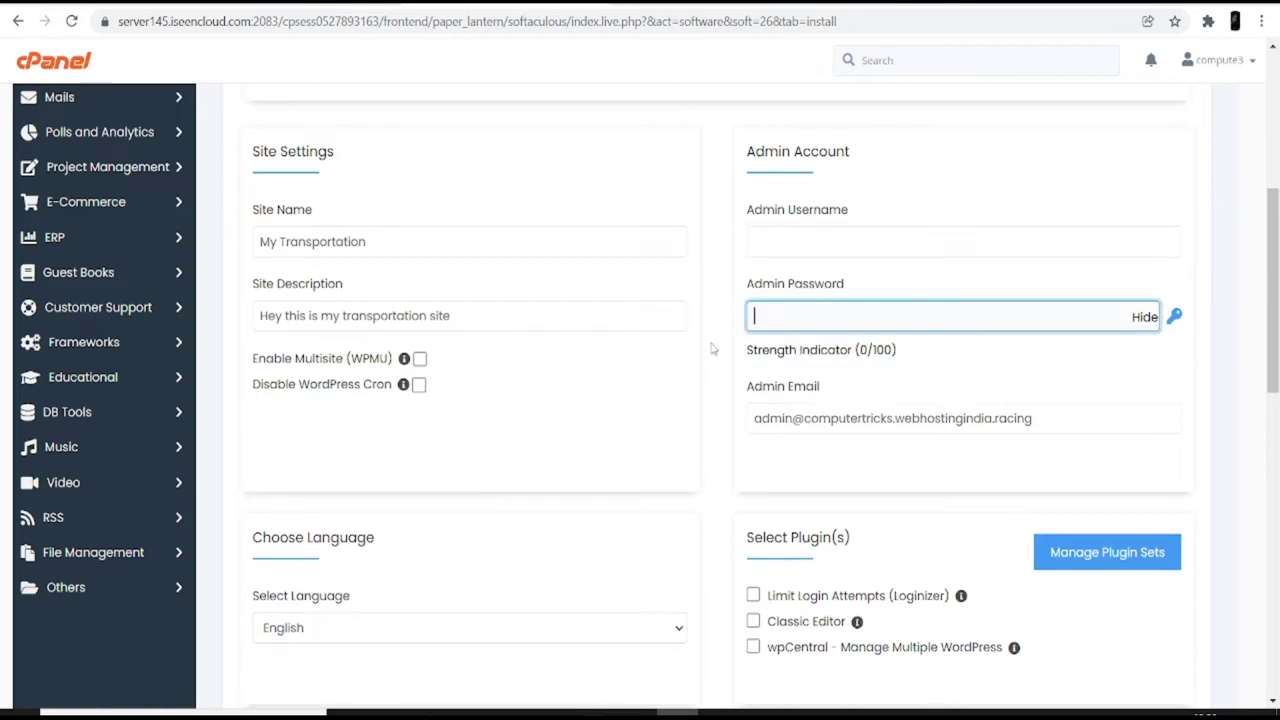
left_click(866, 229)
type("a")
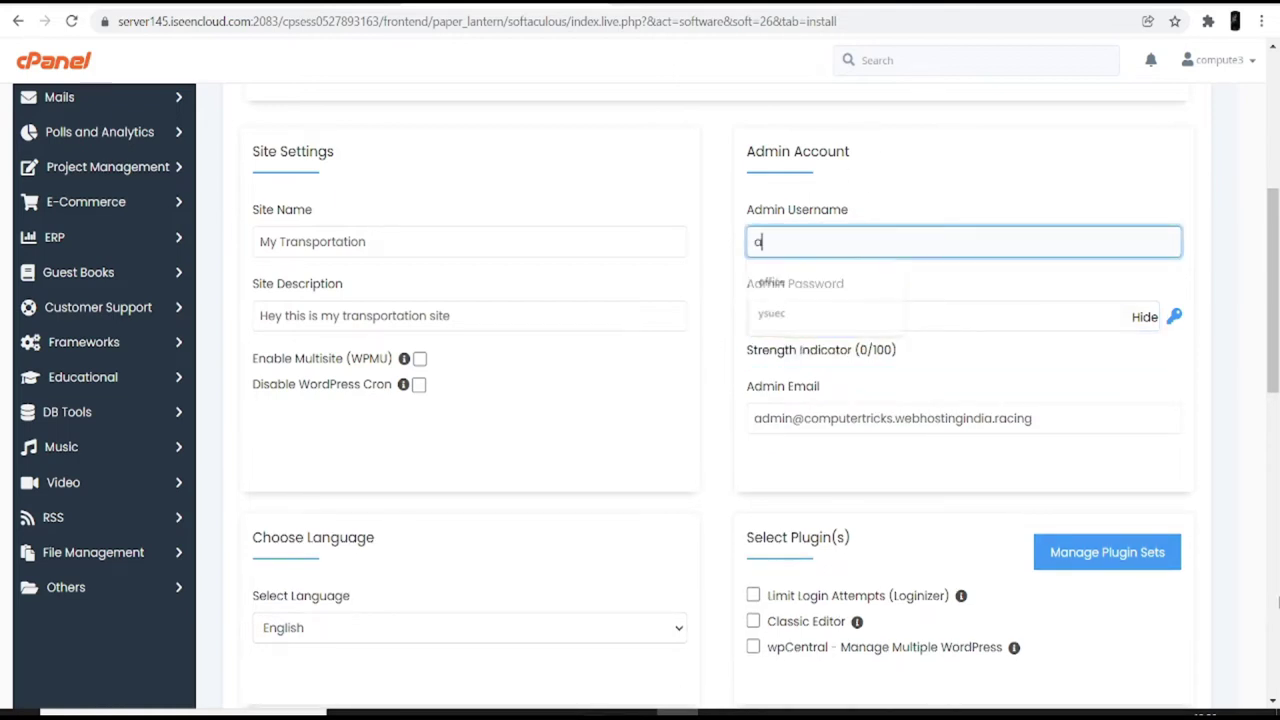
type("dmin")
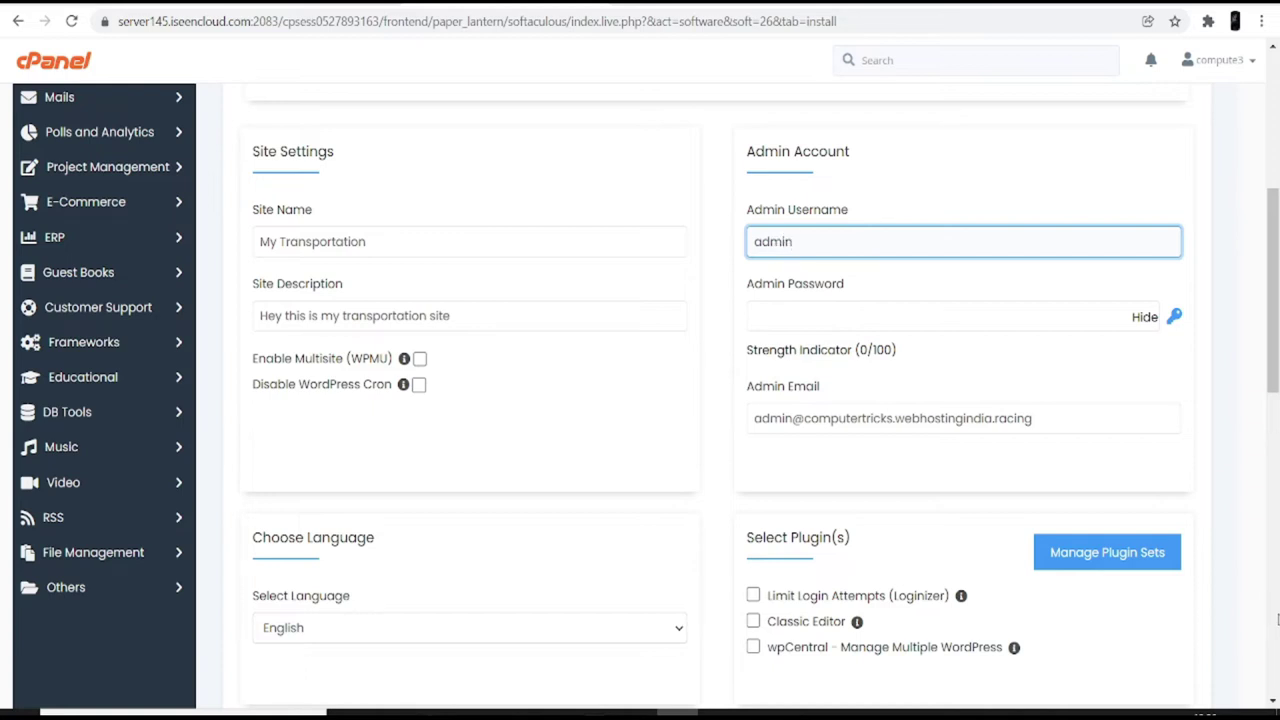
left_click(843, 313)
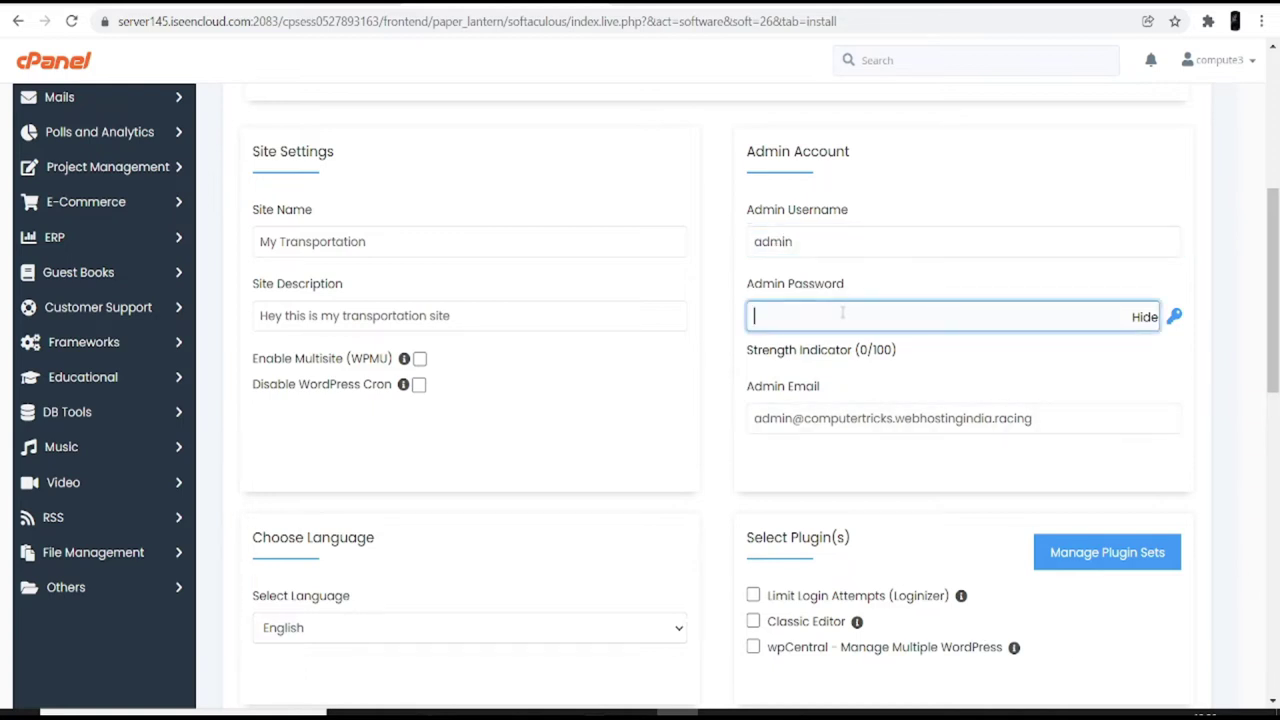
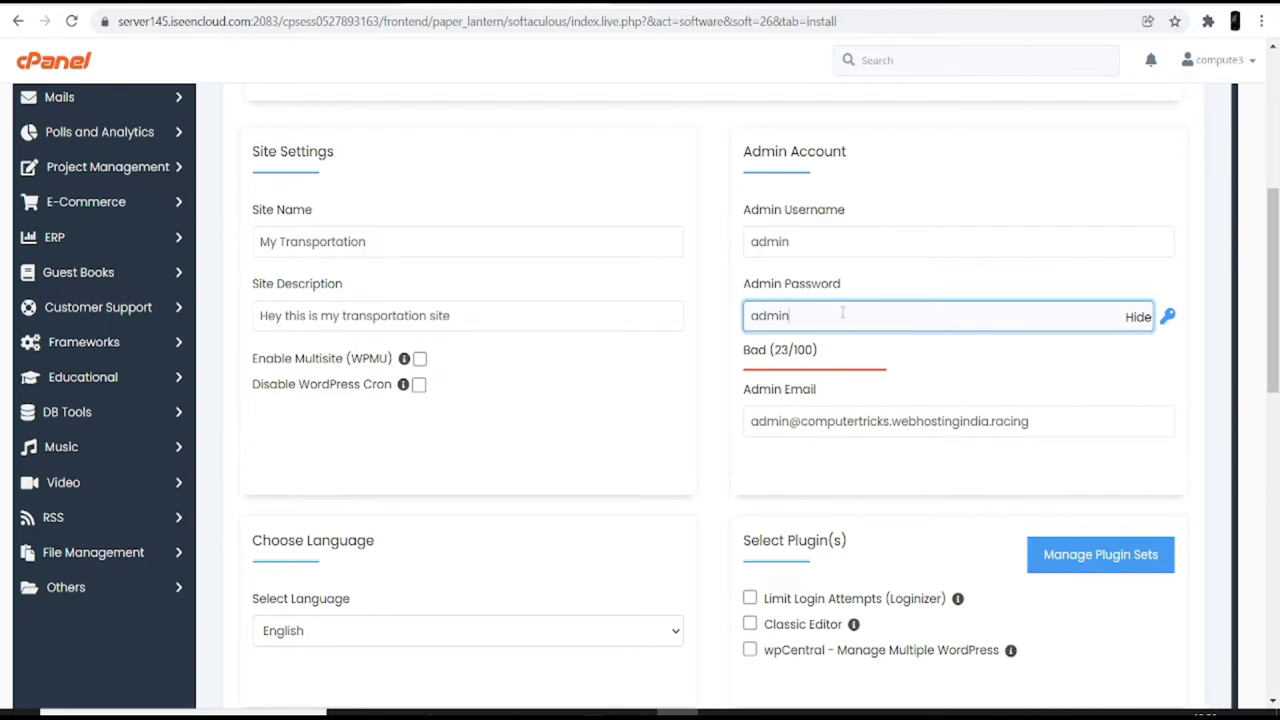
scroll(690, 472, "down", 3)
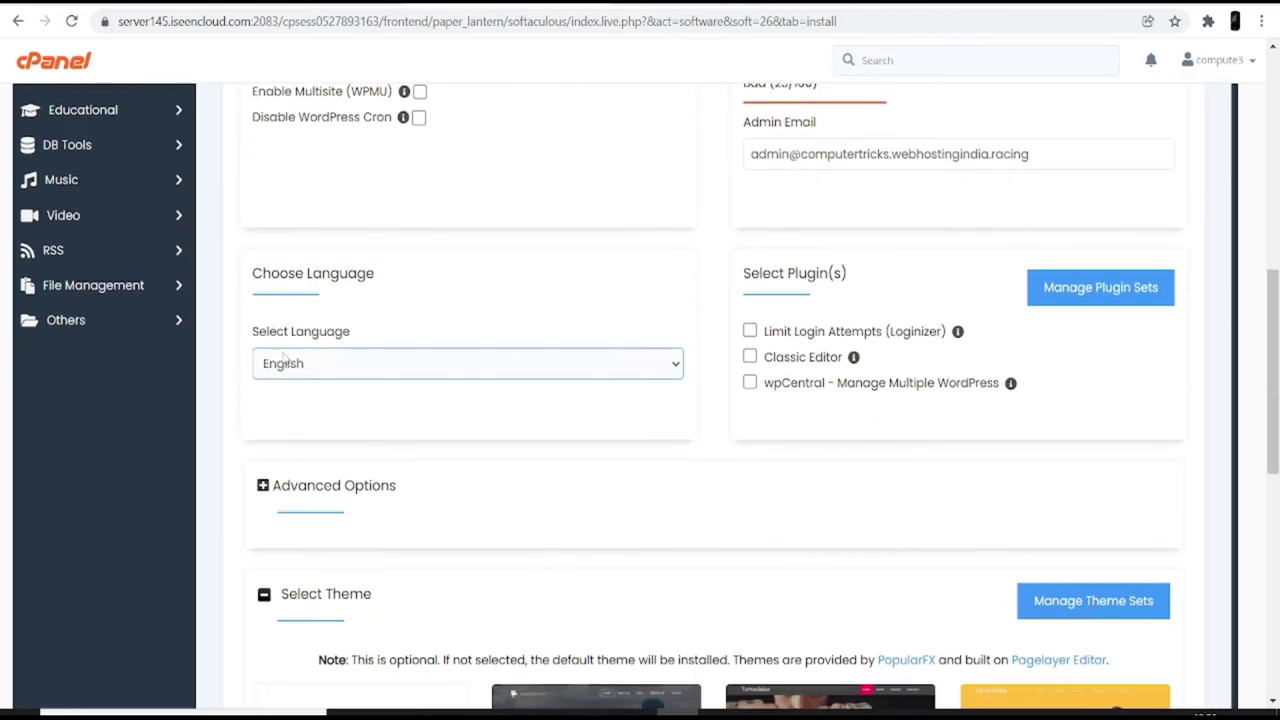
scroll(500, 455, "down", 3)
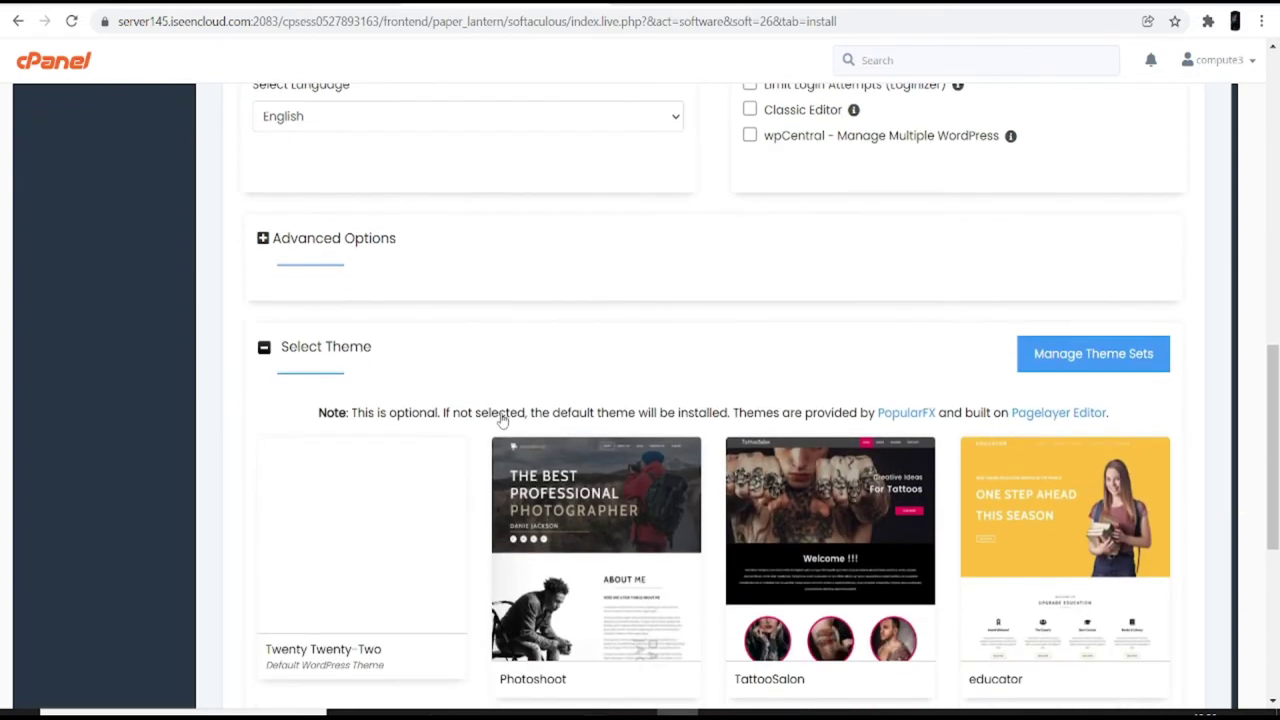
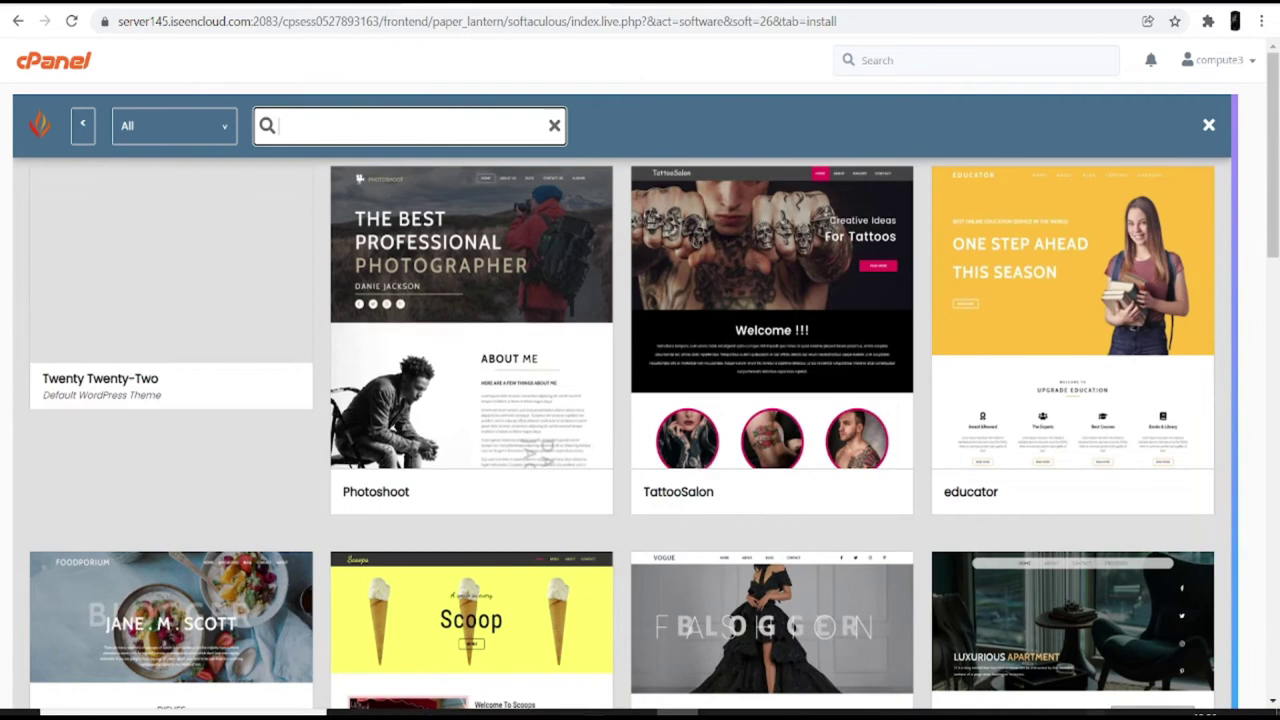
Step: Search themes for 'transportation', then show themes from all categories
type("transportation")
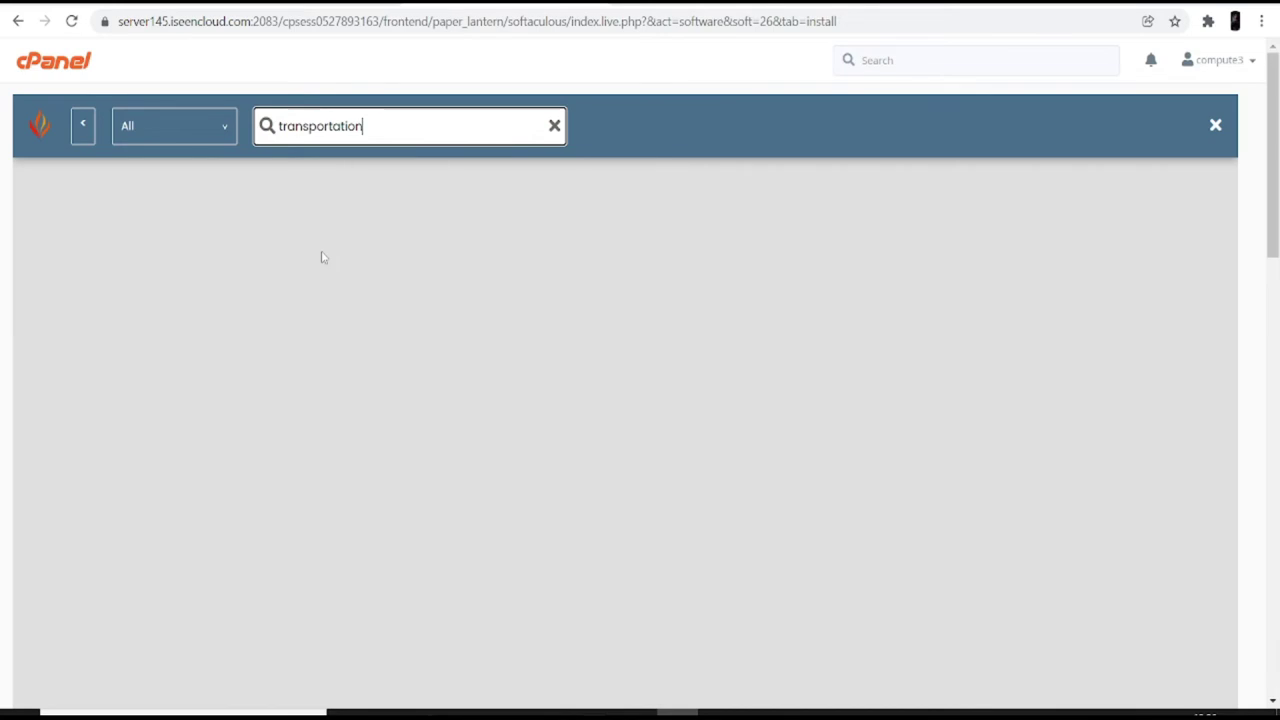
left_click(225, 126)
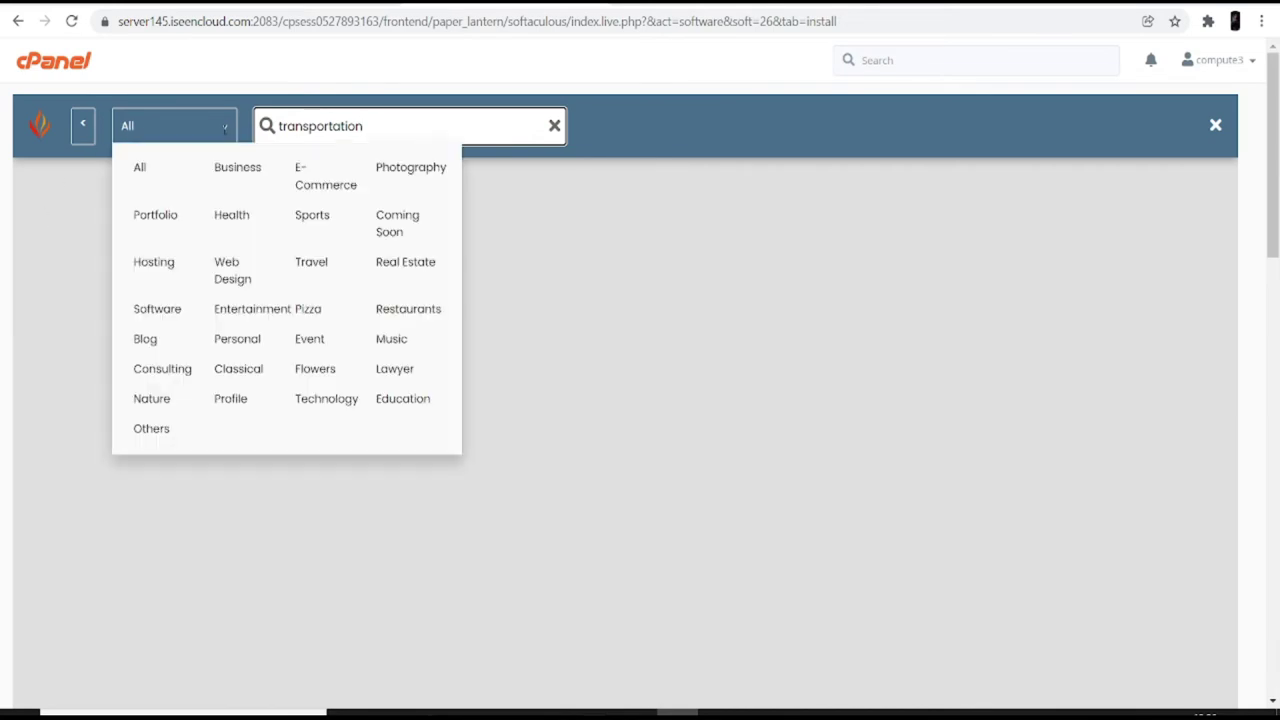
left_click(146, 175)
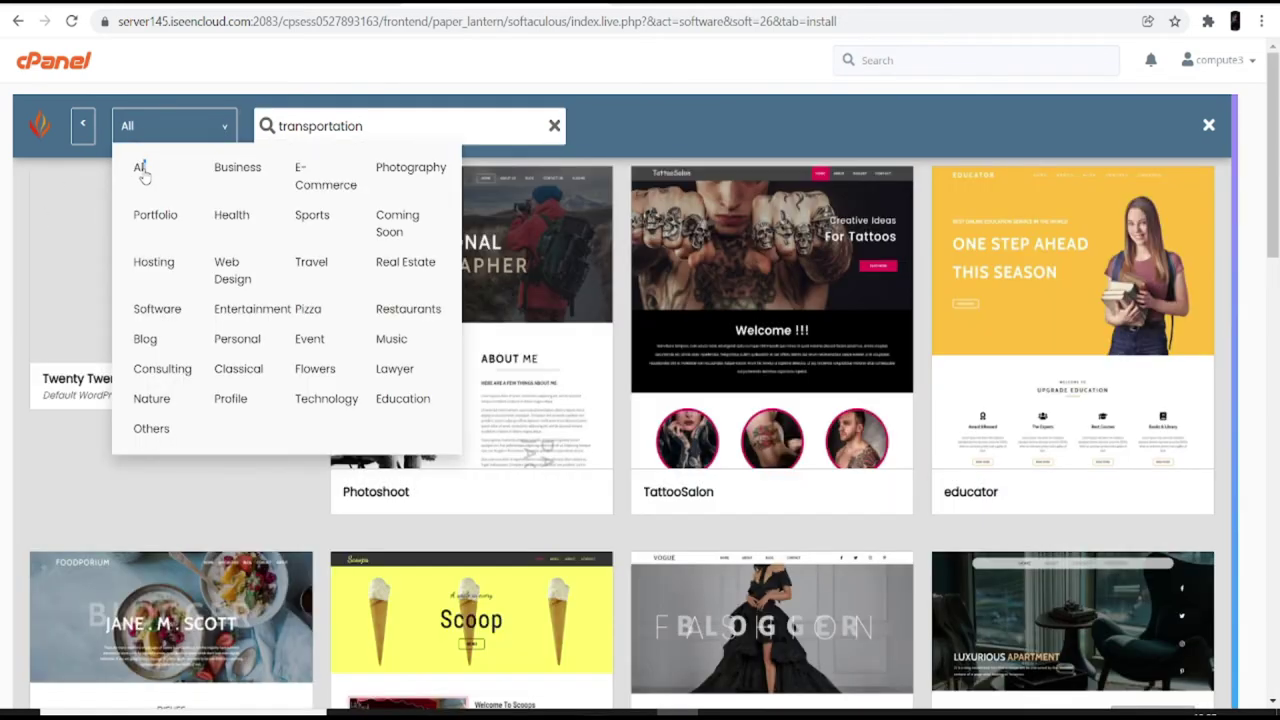
Step: Scroll down the theme grid and open the Drone theme's preview
scroll(530, 398, "down", 2)
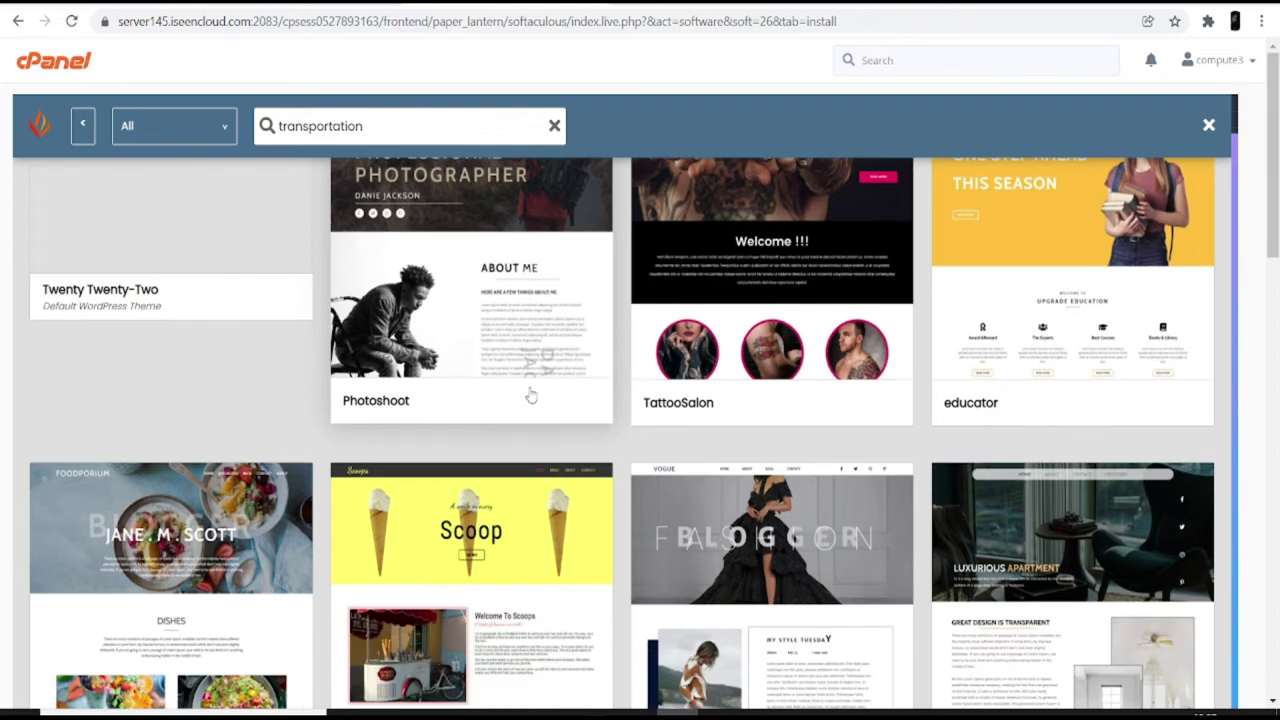
scroll(530, 398, "down", 2)
scroll(530, 395, "down", 2)
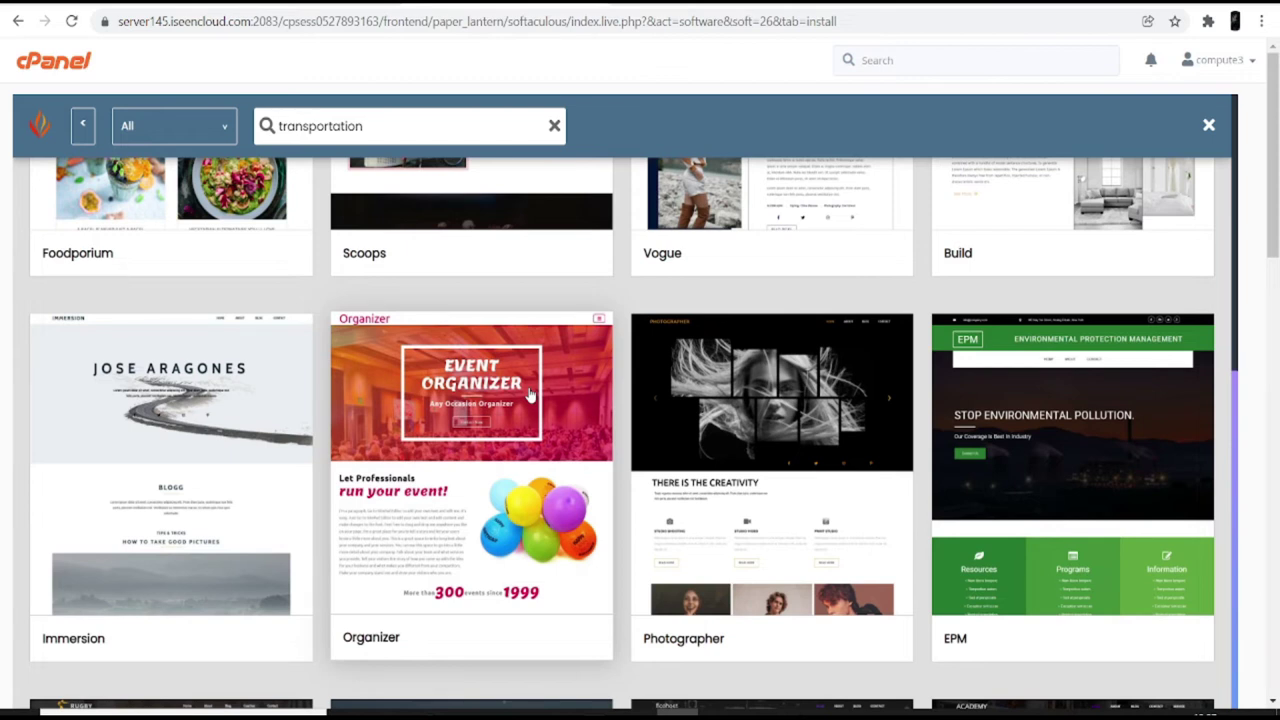
scroll(490, 388, "down", 4)
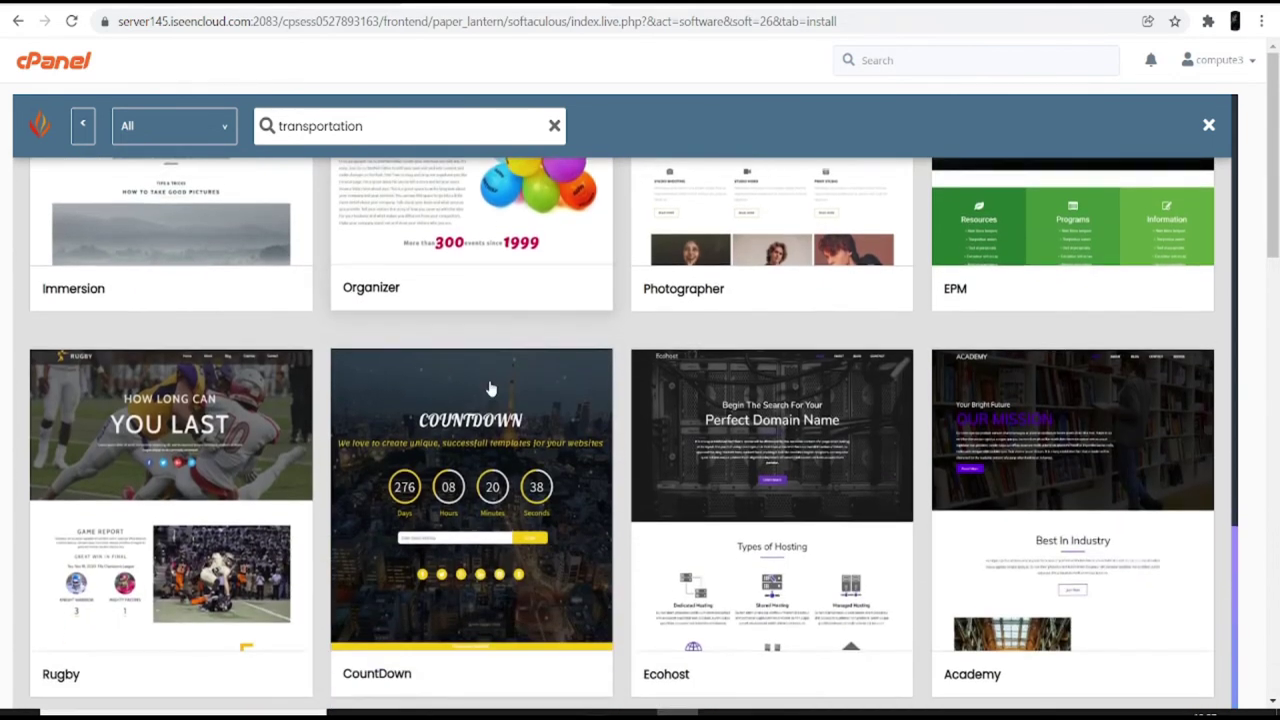
scroll(573, 479, "down", 1)
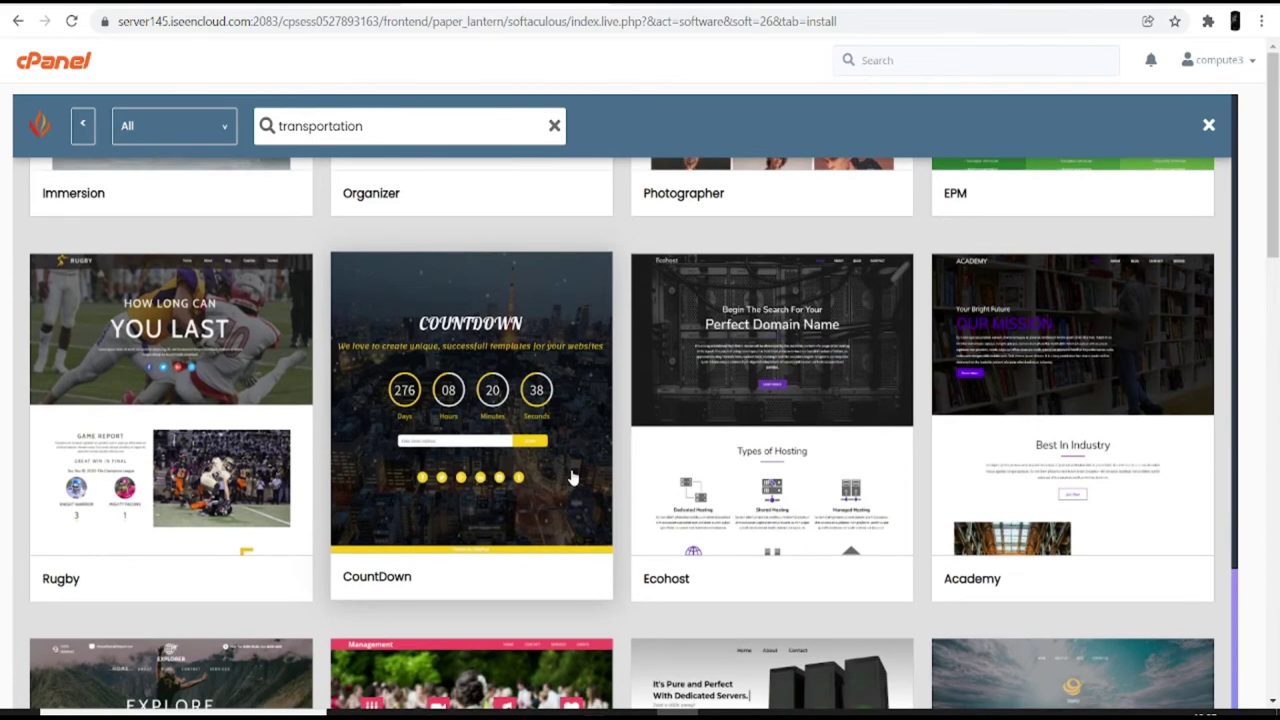
scroll(573, 479, "down", 2)
scroll(573, 479, "down", 2)
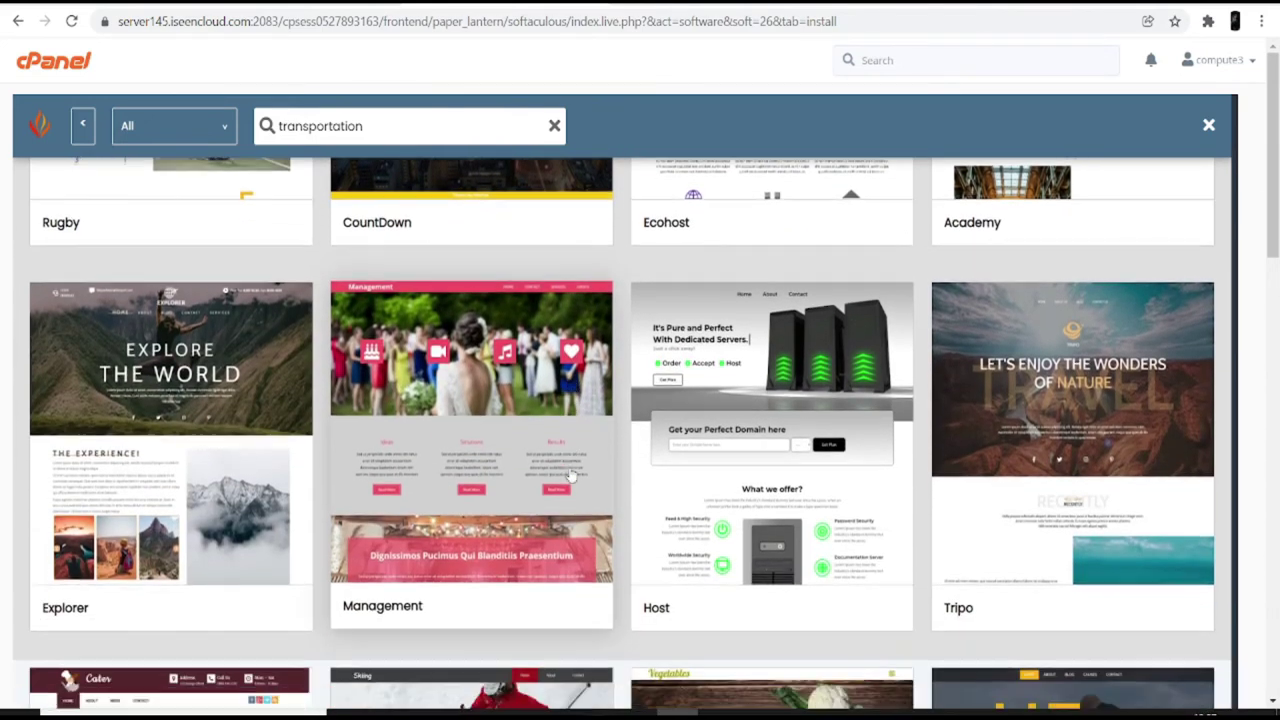
scroll(572, 476, "down", 4)
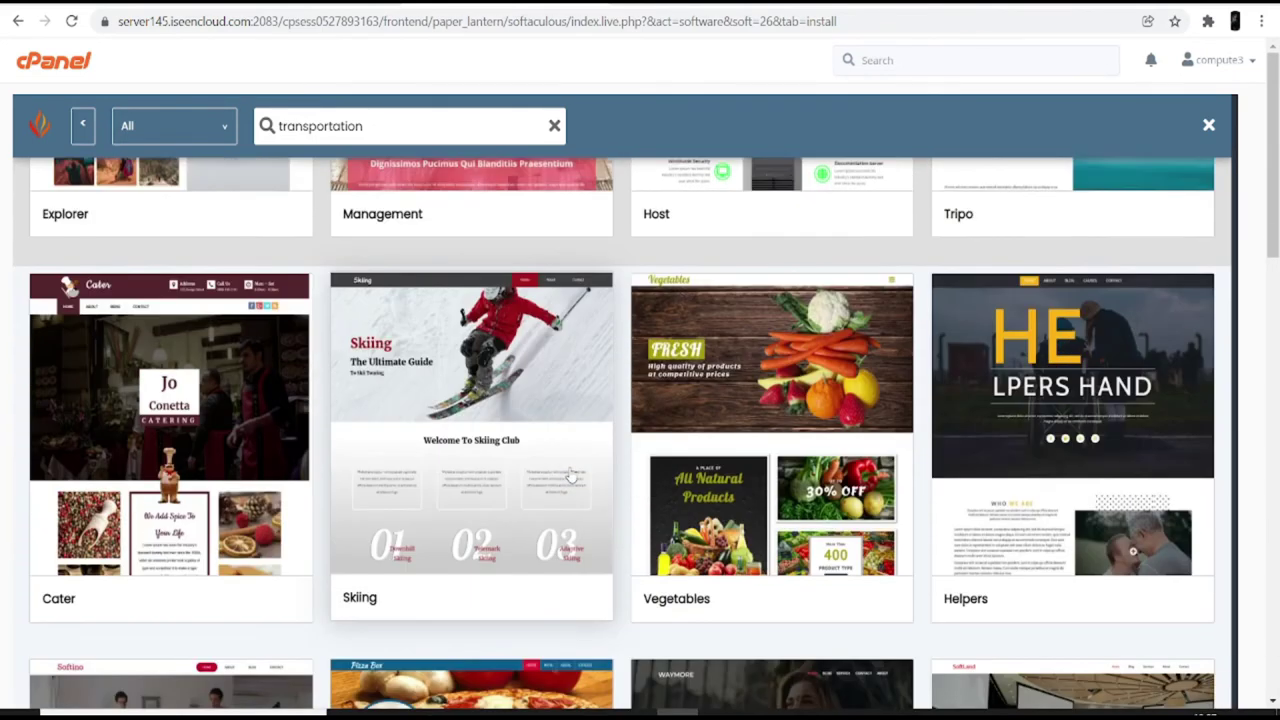
scroll(572, 476, "down", 2)
scroll(572, 478, "down", 2)
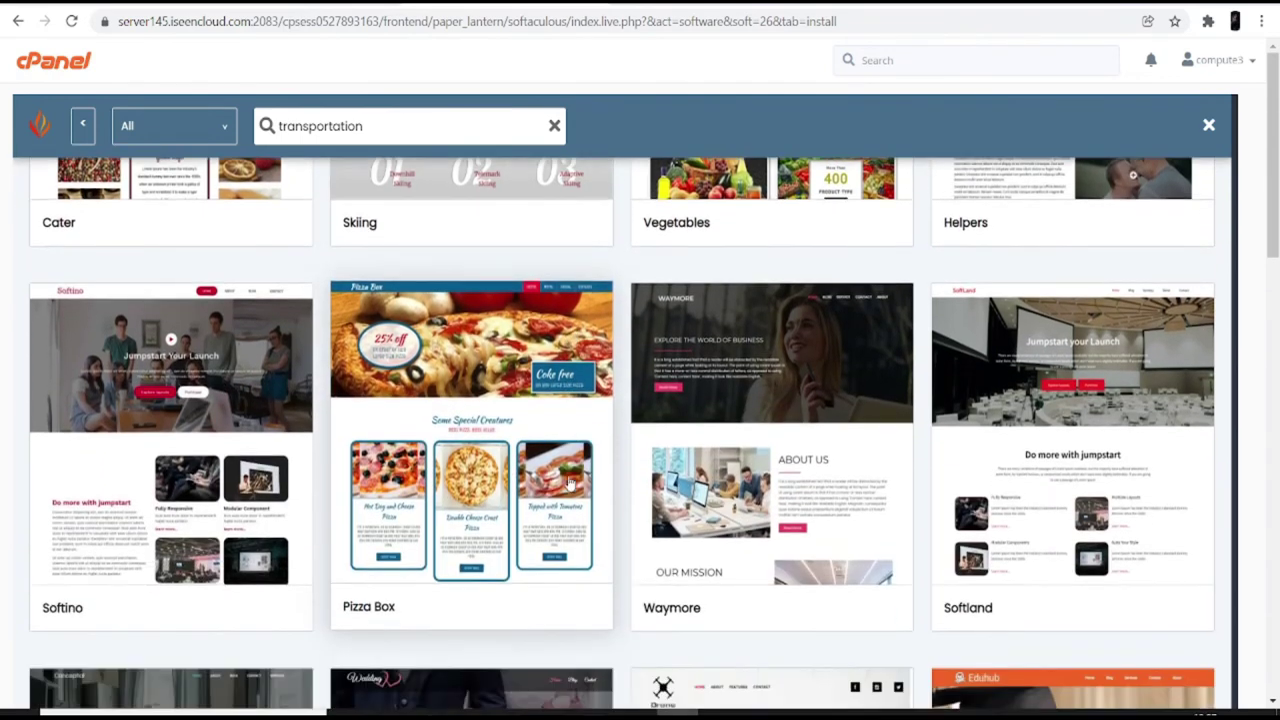
scroll(570, 483, "down", 4)
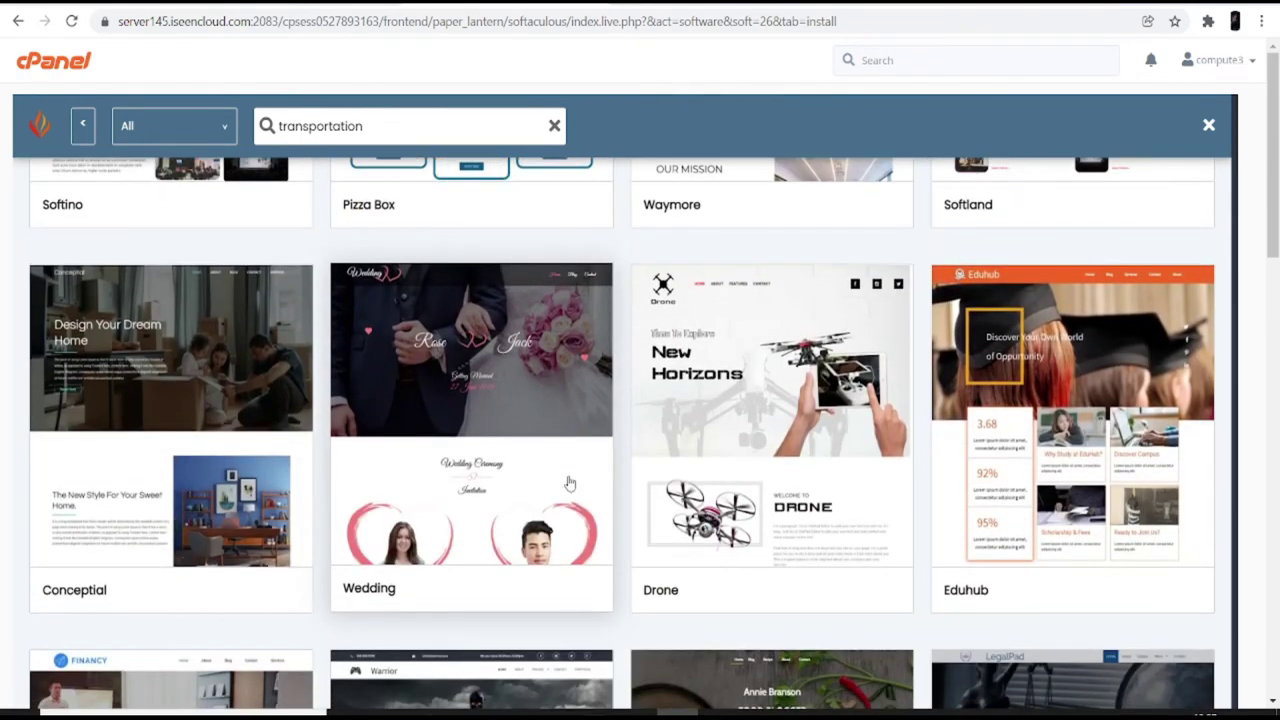
scroll(569, 484, "down", 3)
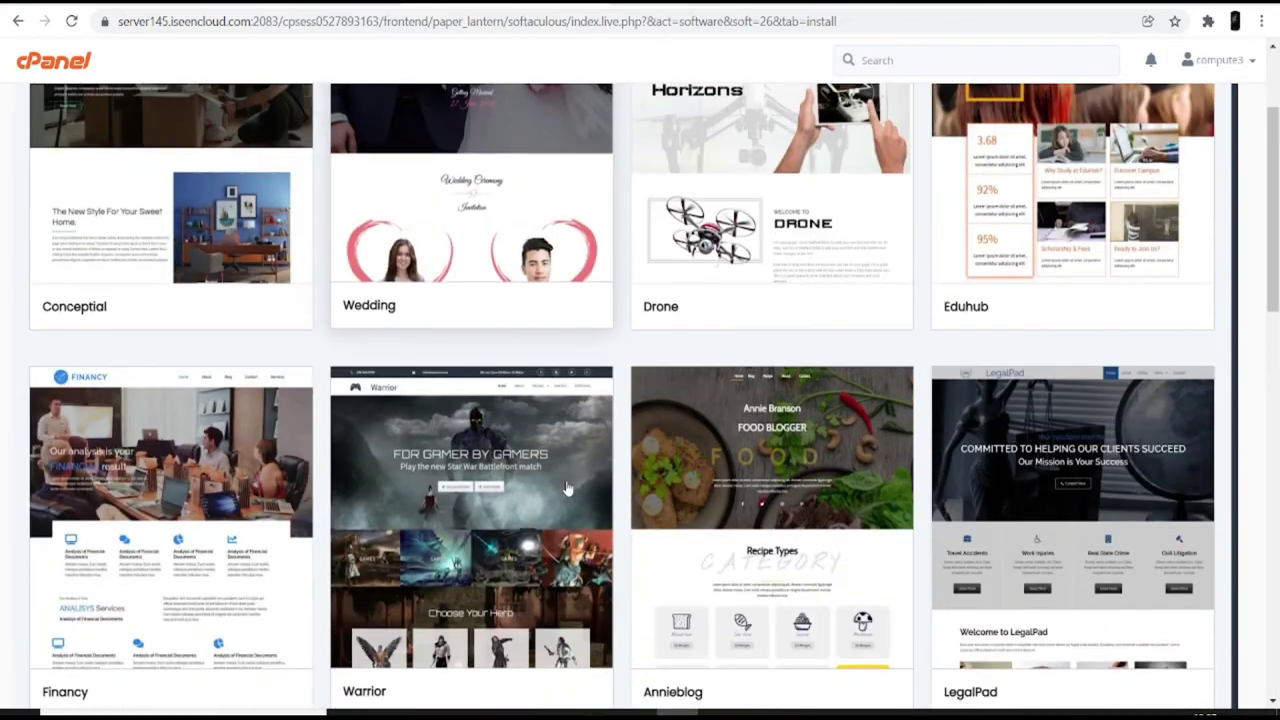
scroll(566, 488, "down", 6)
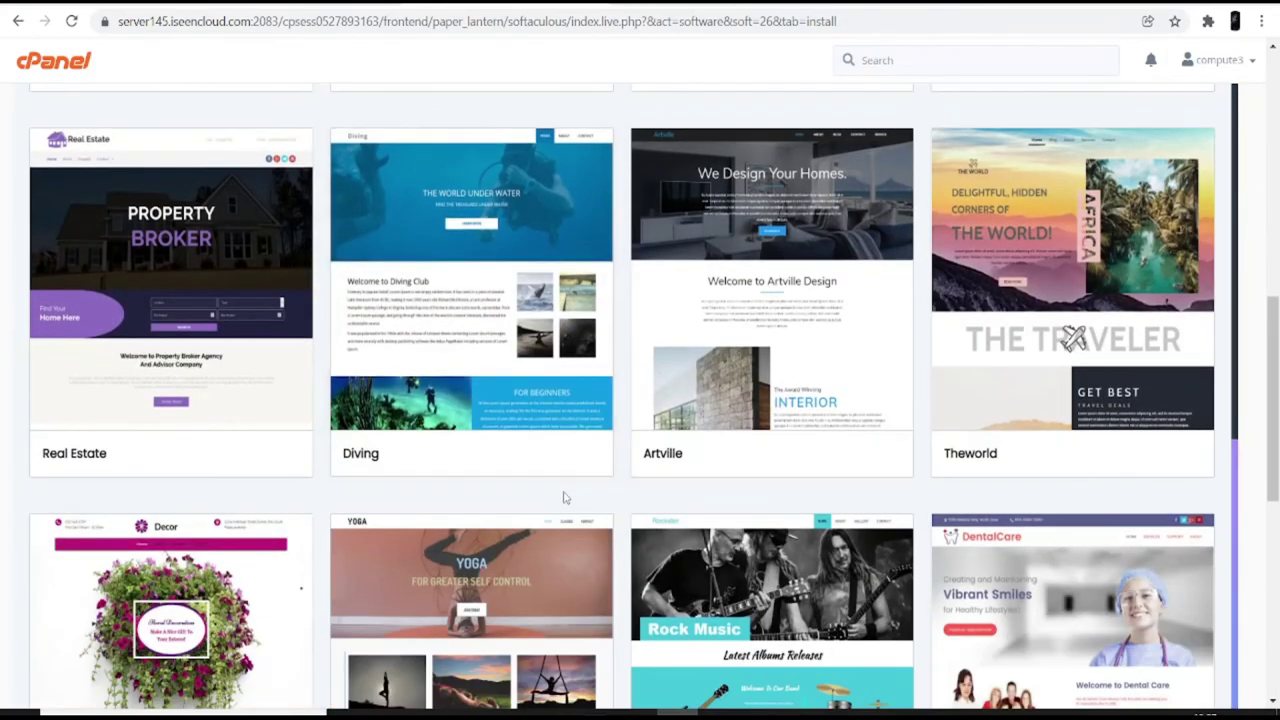
scroll(563, 497, "down", 8)
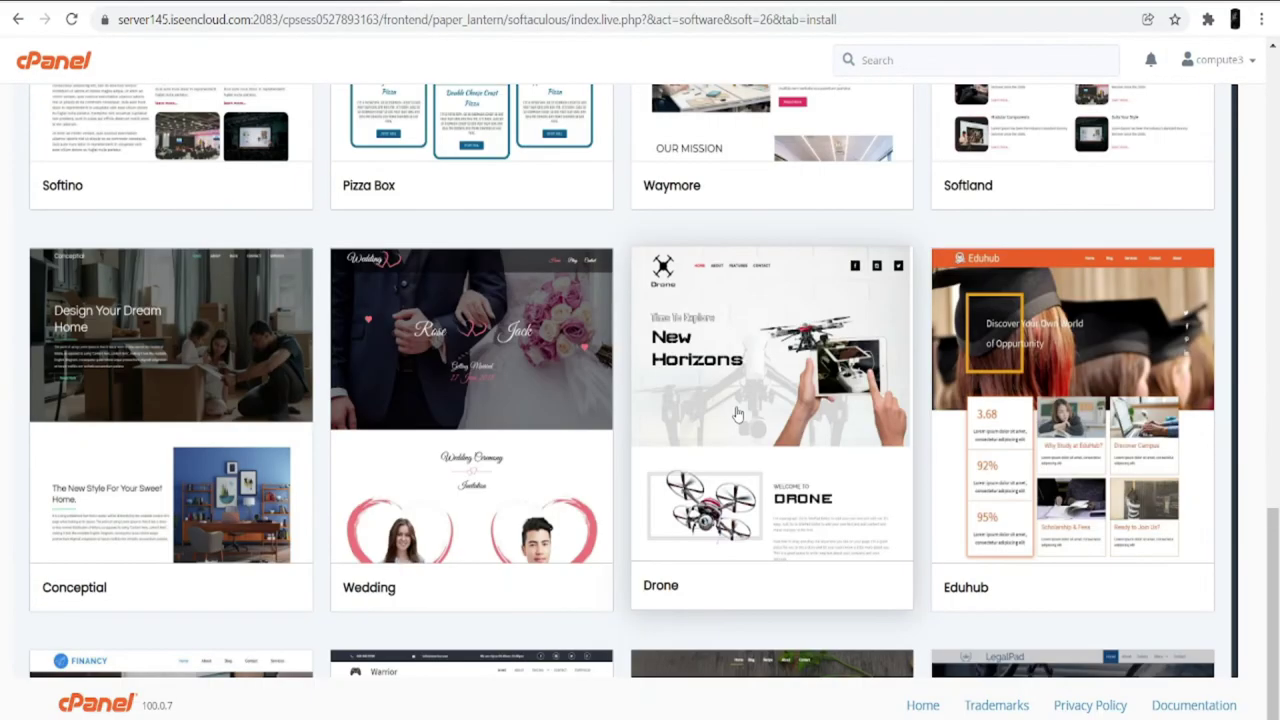
left_click(737, 413)
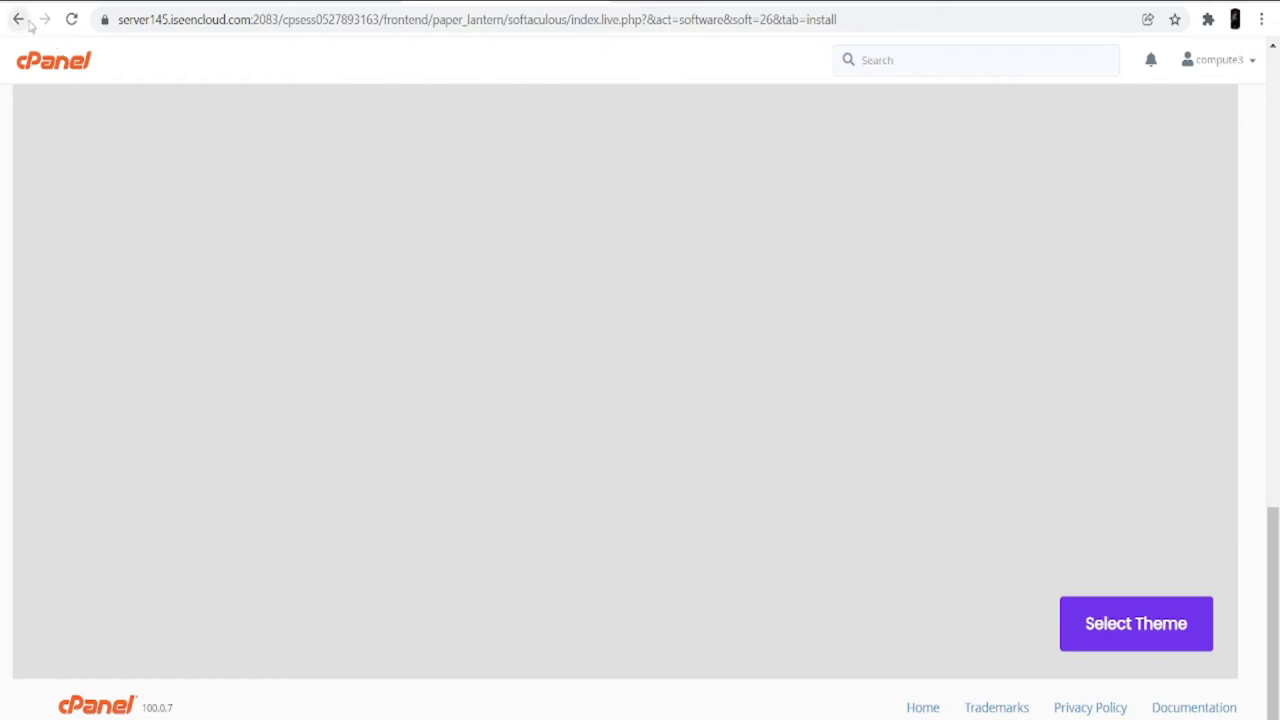
Step: Open the Drone theme's live demo at demos.popularfx.com/Drone
scroll(590, 352, "up", 3)
scroll(588, 348, "up", 10)
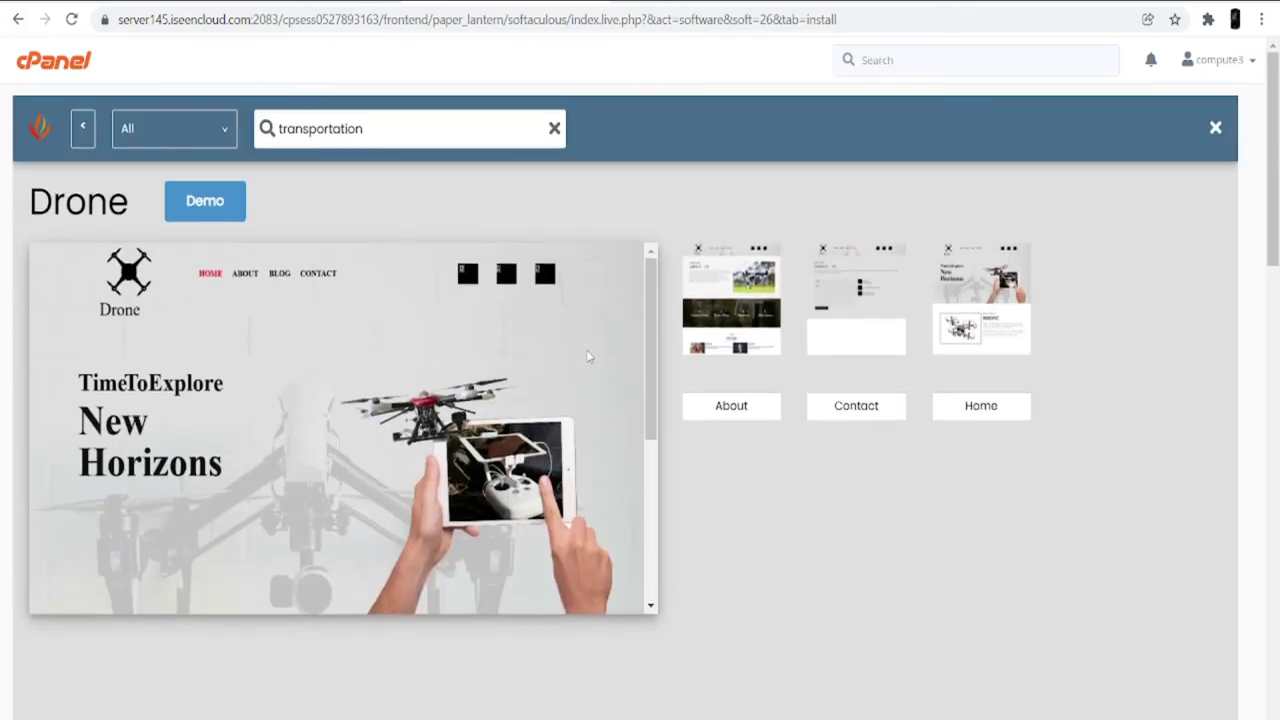
left_click(203, 208)
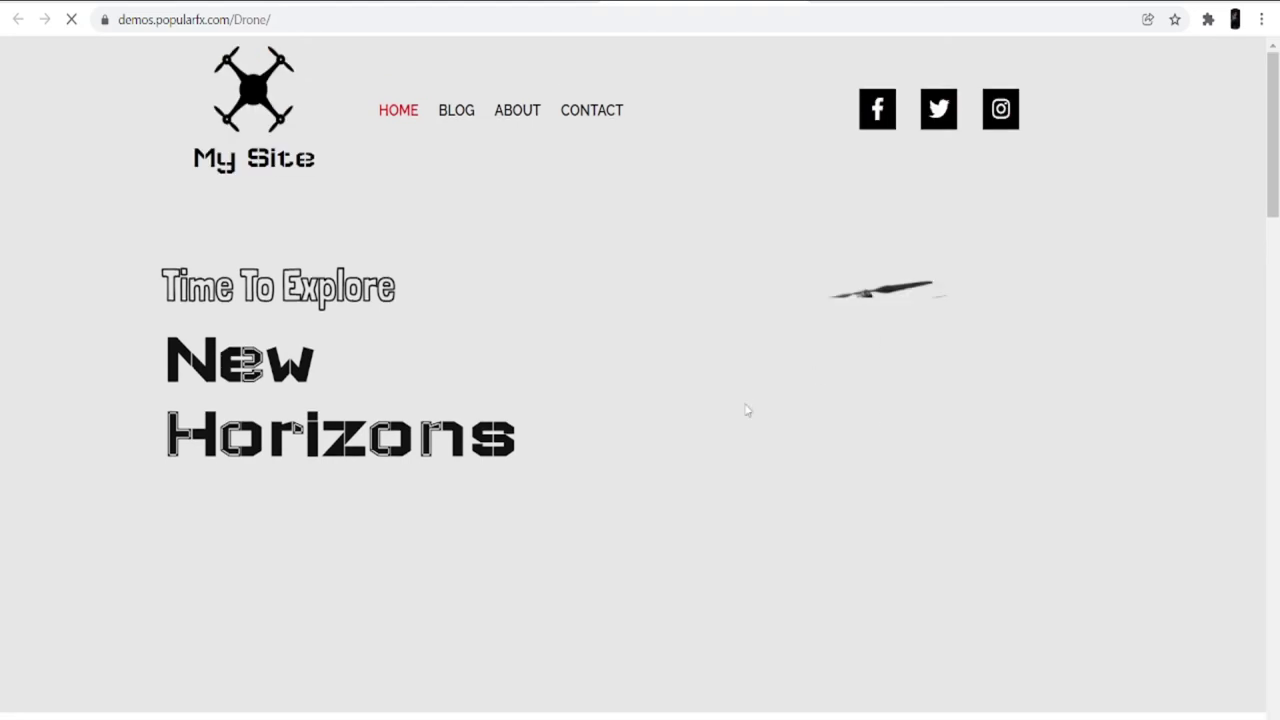
Step: Look through the Drone demo homepage, then return to the Softaculous Drone theme page
scroll(771, 406, "down", 2)
scroll(771, 400, "down", 4)
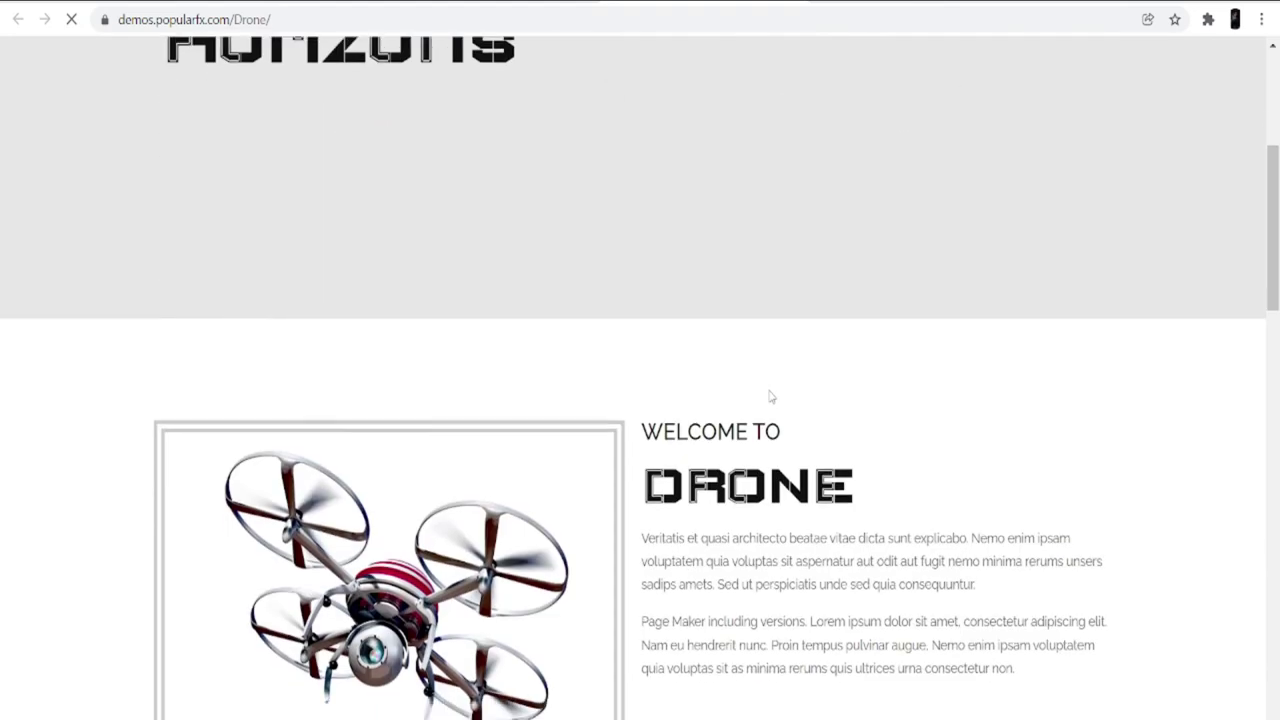
scroll(771, 397, "down", 12)
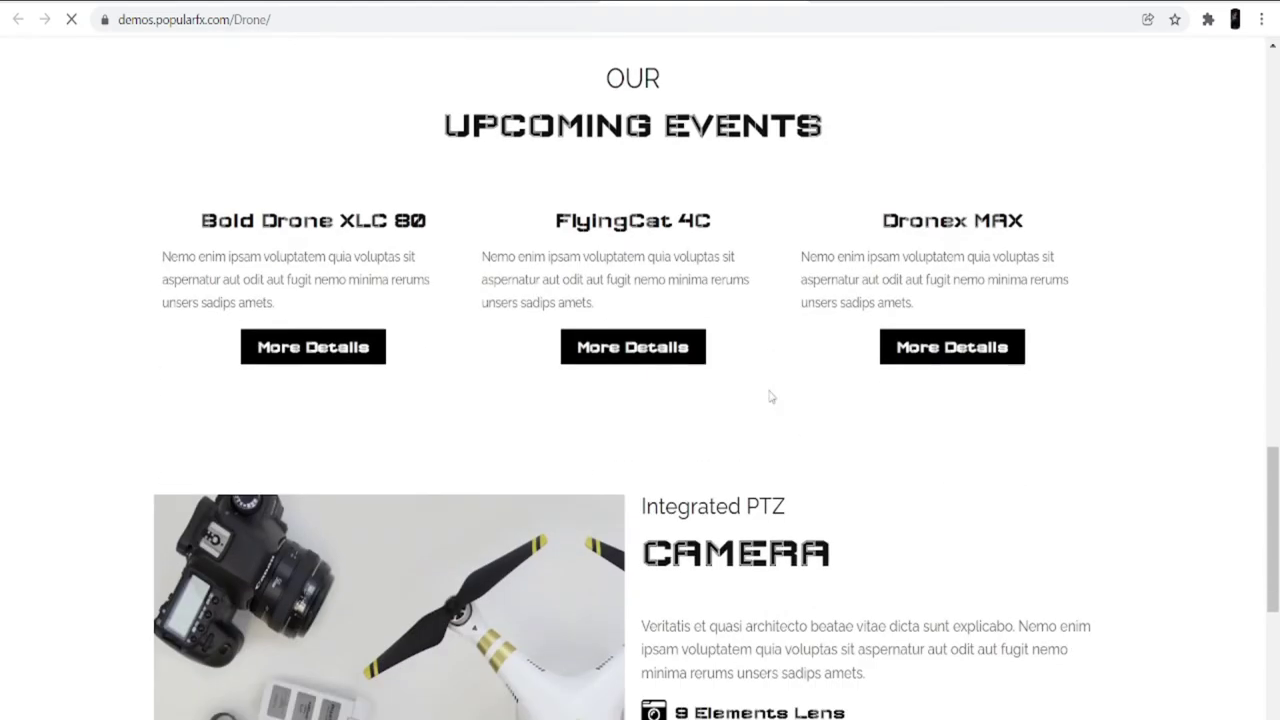
scroll(771, 397, "down", 5)
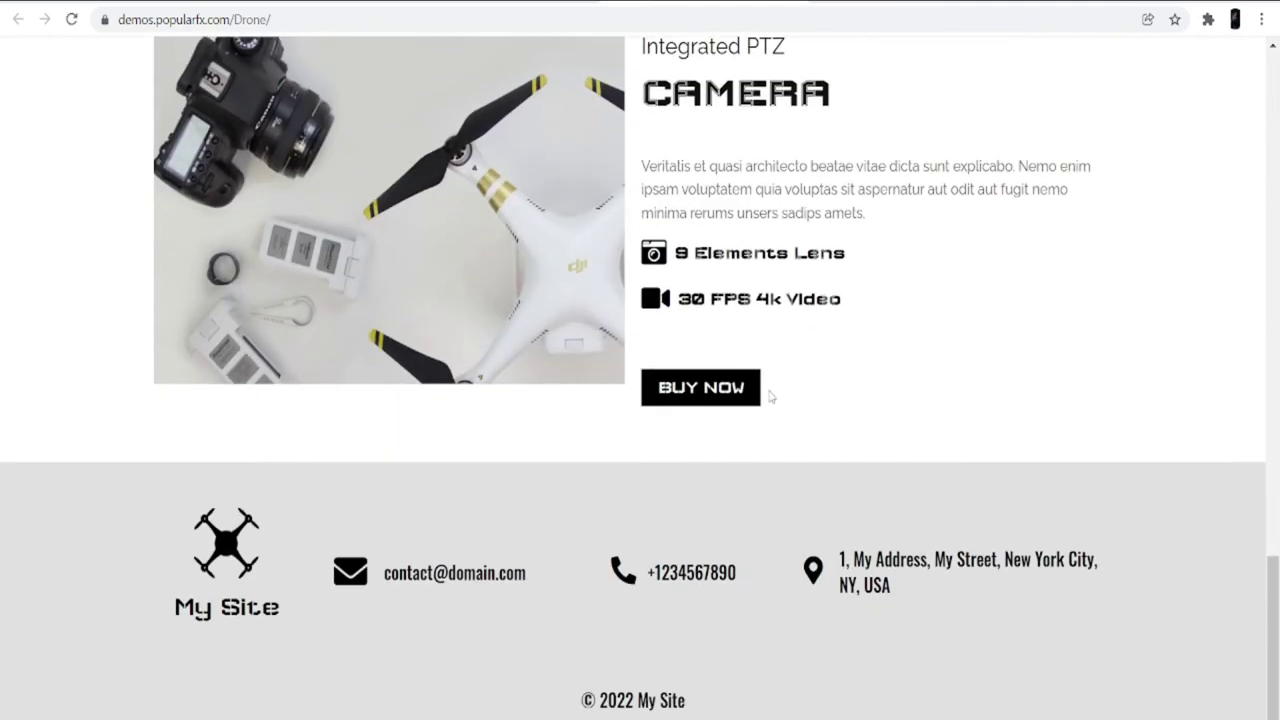
scroll(771, 397, "up", 6)
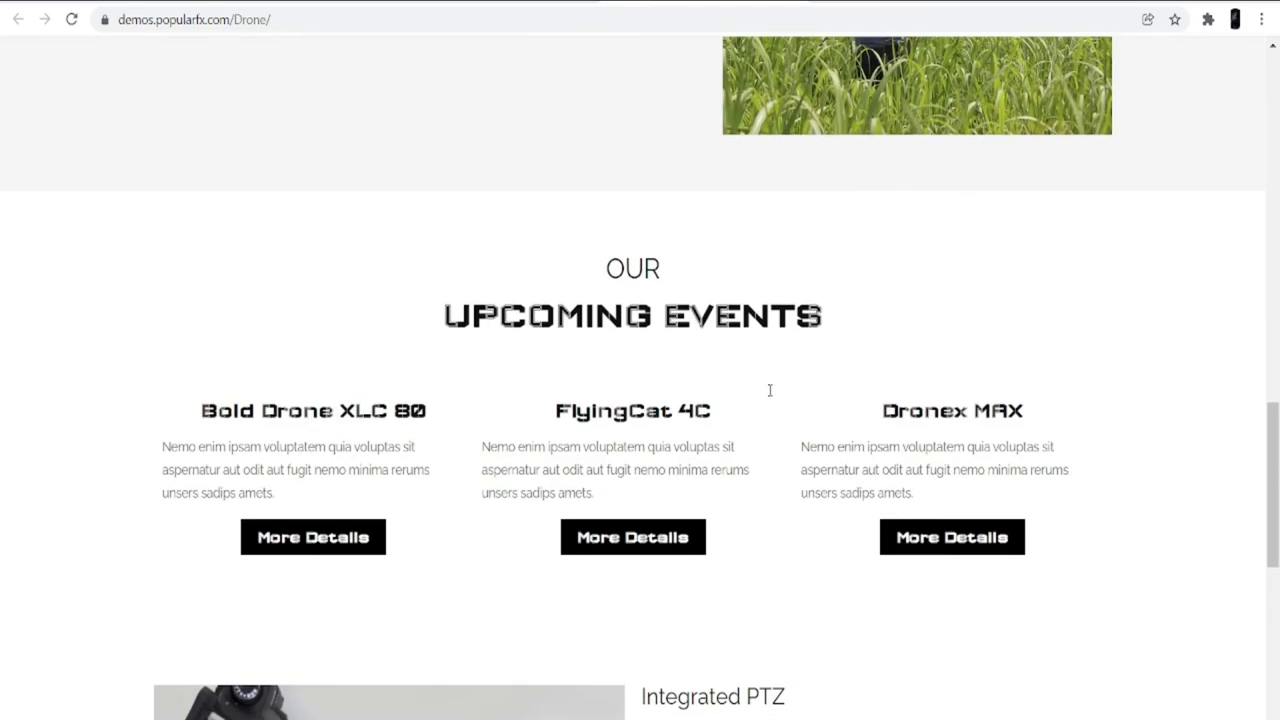
scroll(770, 390, "up", 4)
scroll(770, 396, "up", 10)
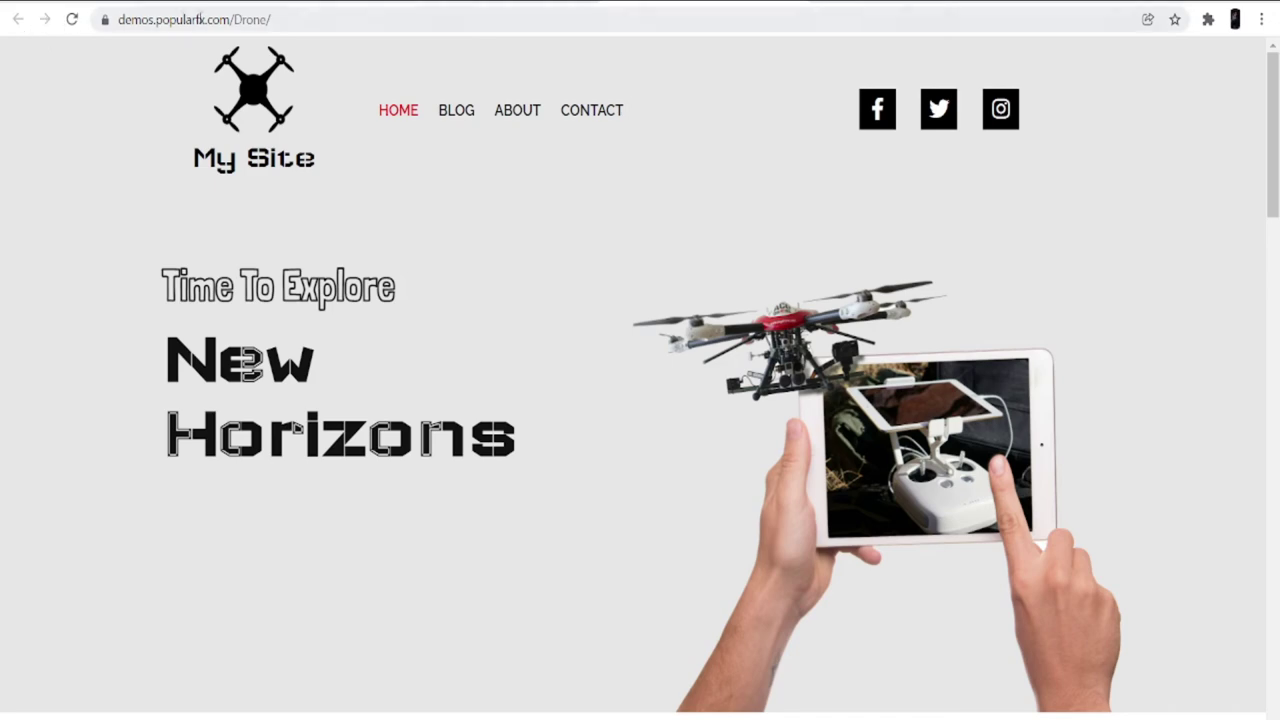
left_click(458, 2)
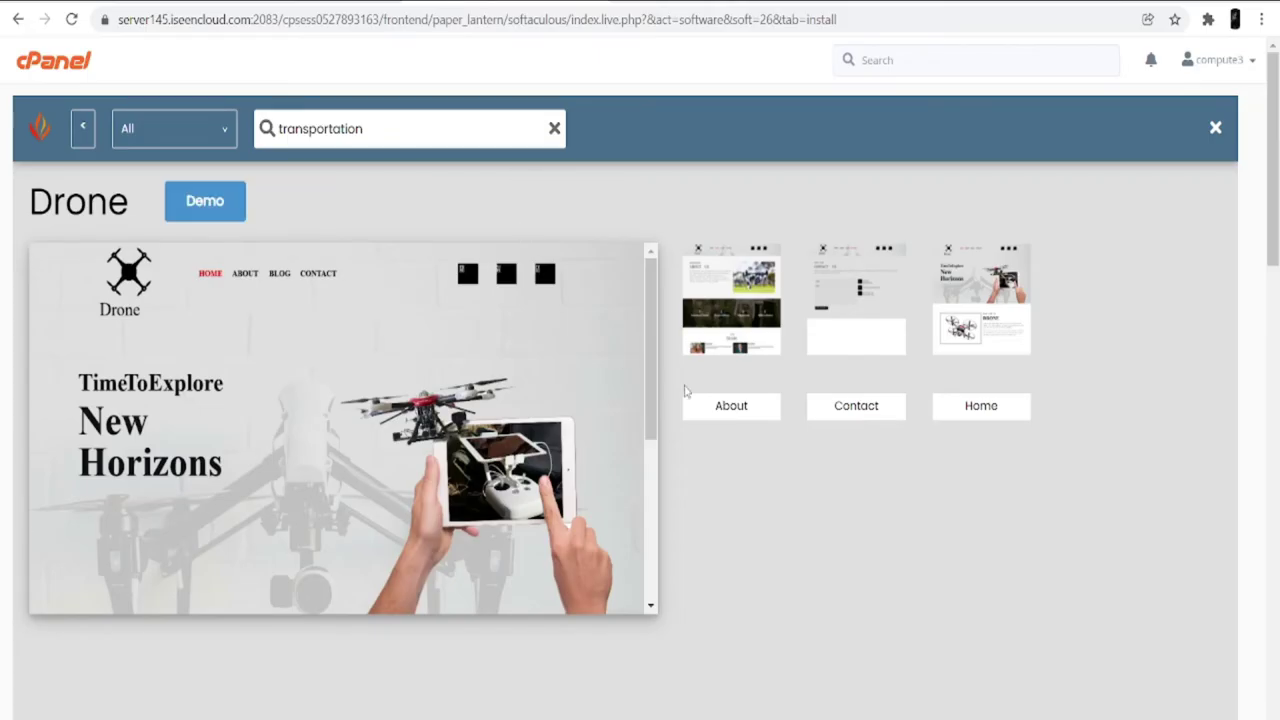
Step: Select Drone as the theme and install WordPress
scroll(766, 420, "down", 10)
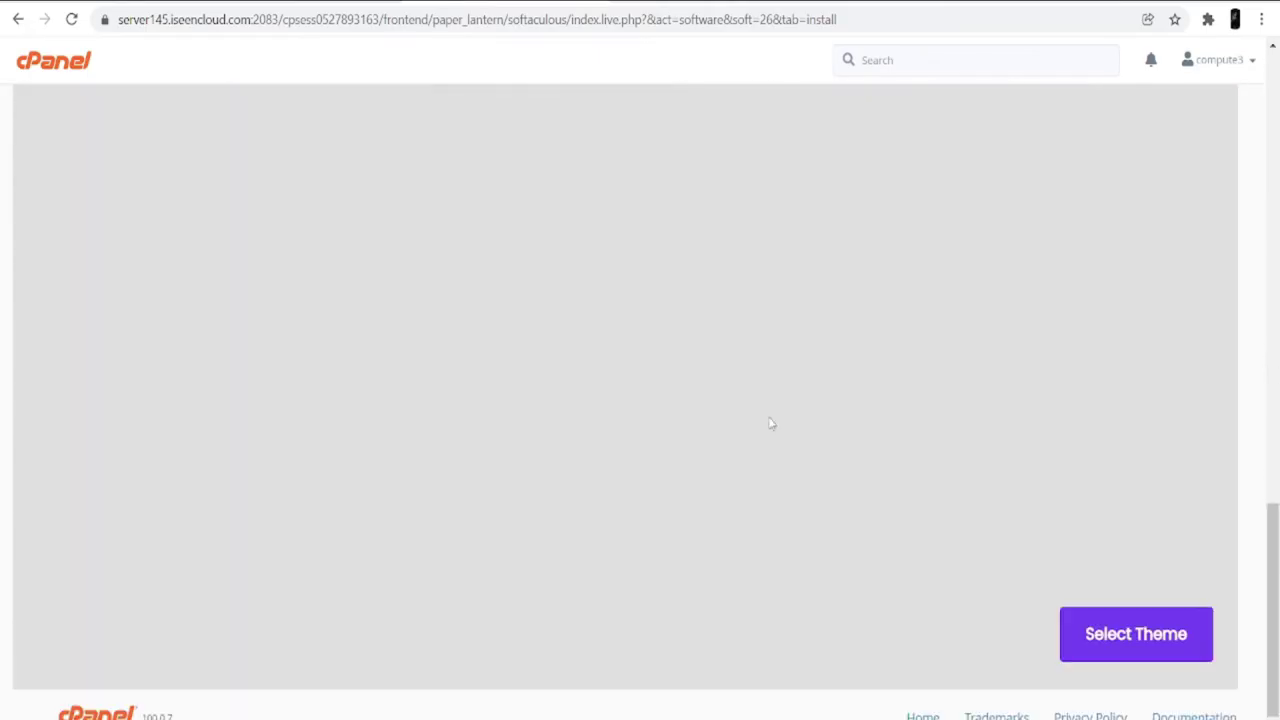
scroll(770, 423, "down", 1)
left_click(1080, 618)
scroll(772, 512, "down", 3)
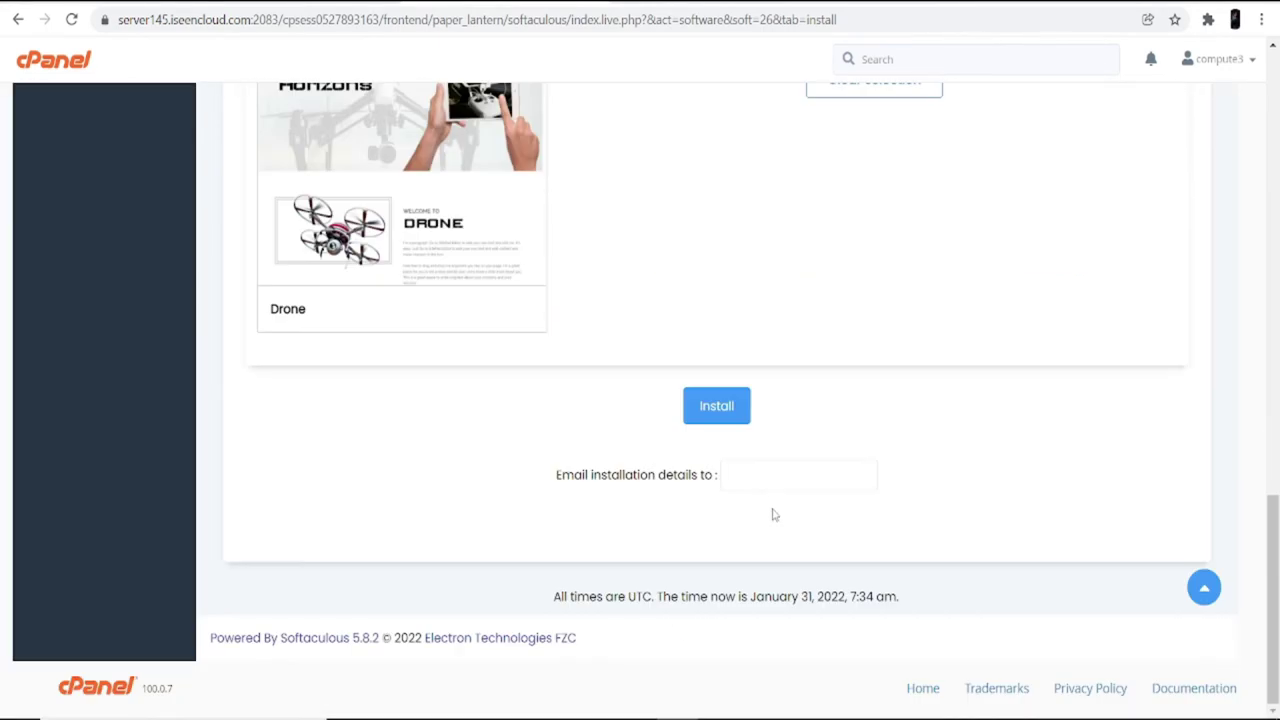
left_click(716, 410)
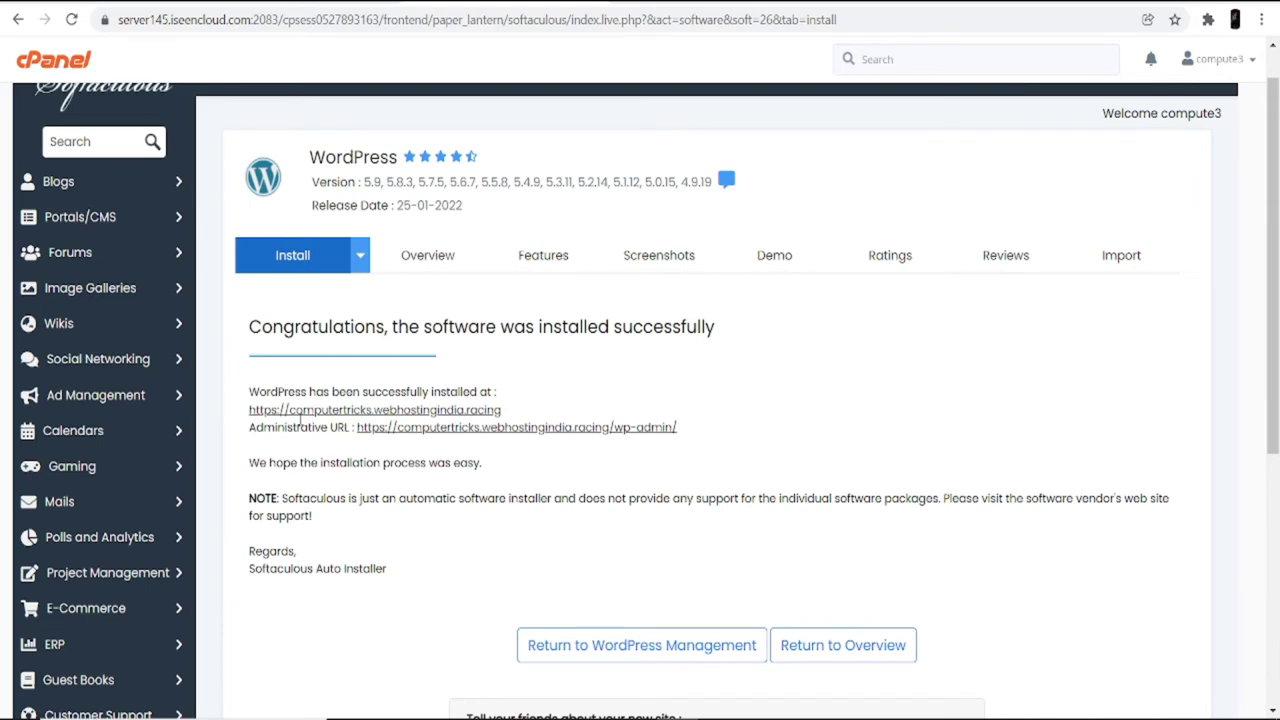
Step: Open the newly installed computertricks site from the installation success message
left_click_drag(250, 327, 729, 320)
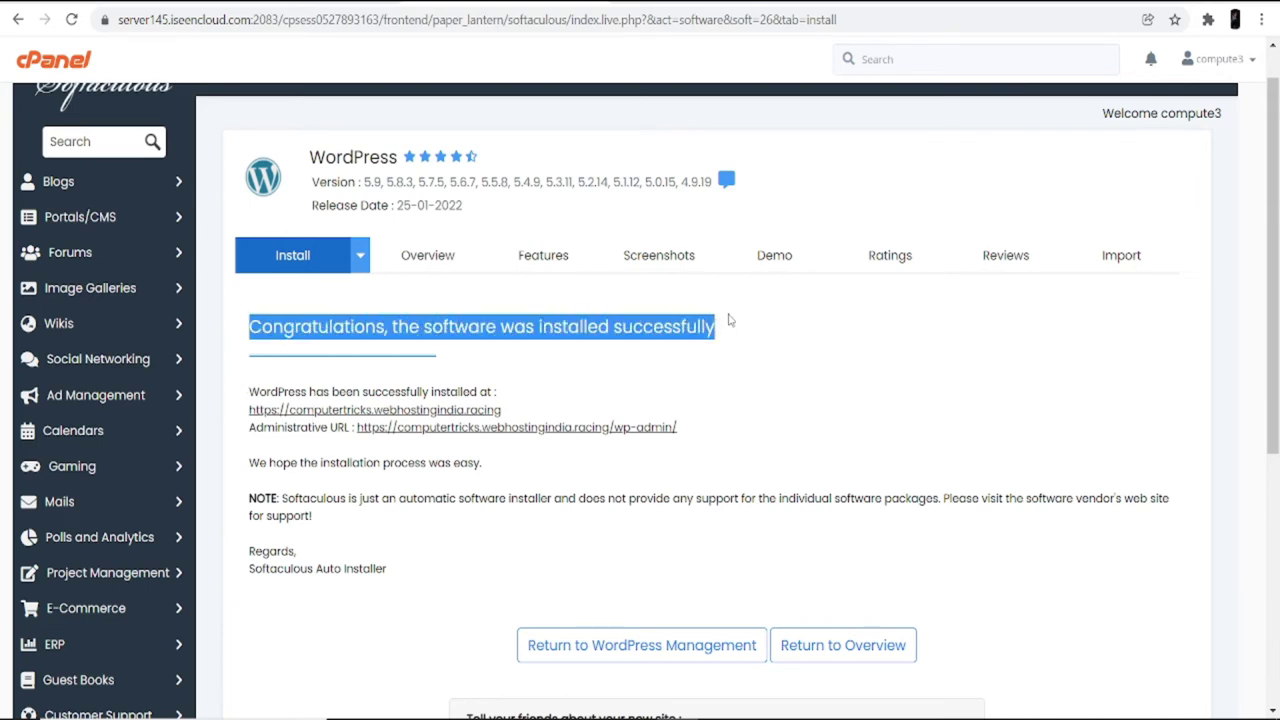
left_click(775, 408)
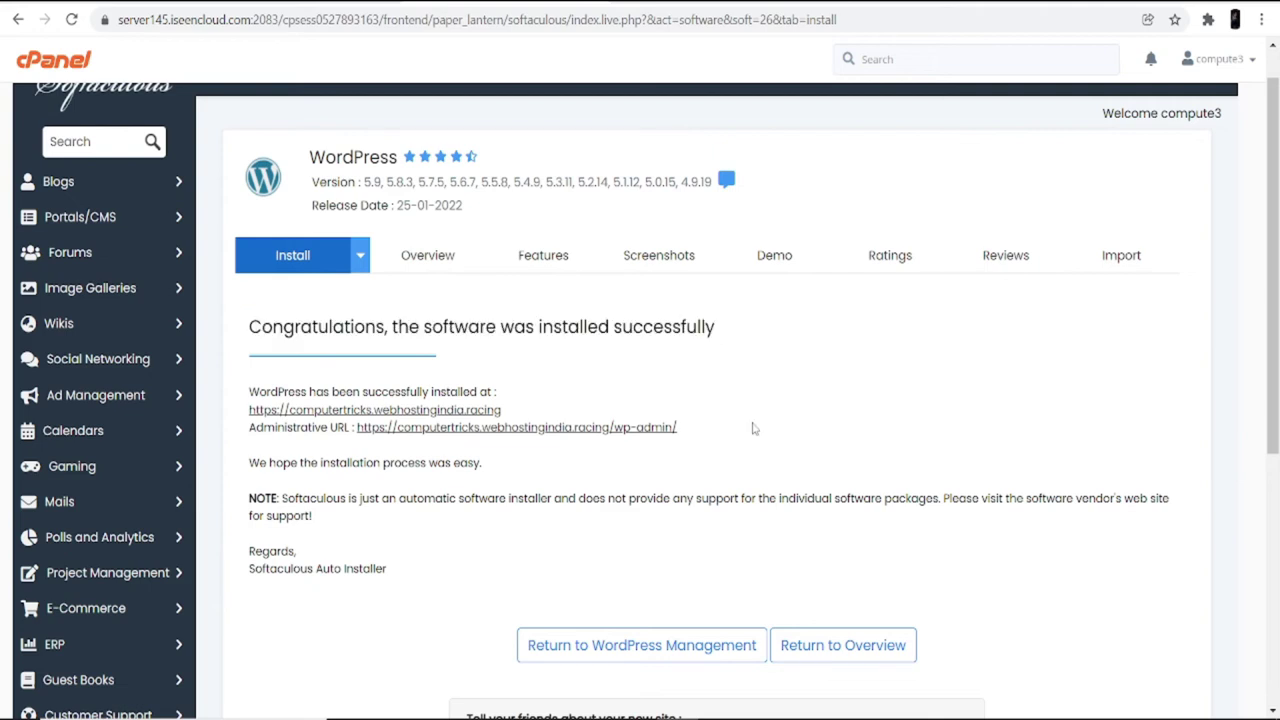
left_click(383, 420)
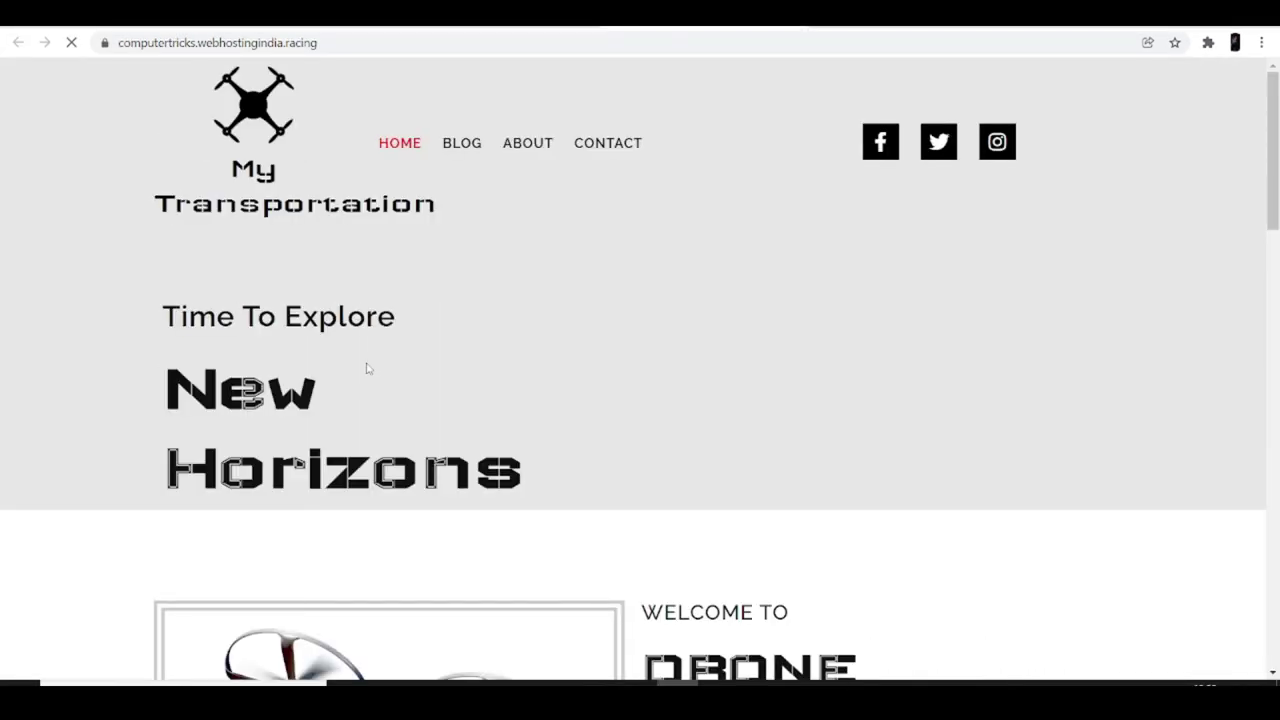
scroll(566, 440, "down", 15)
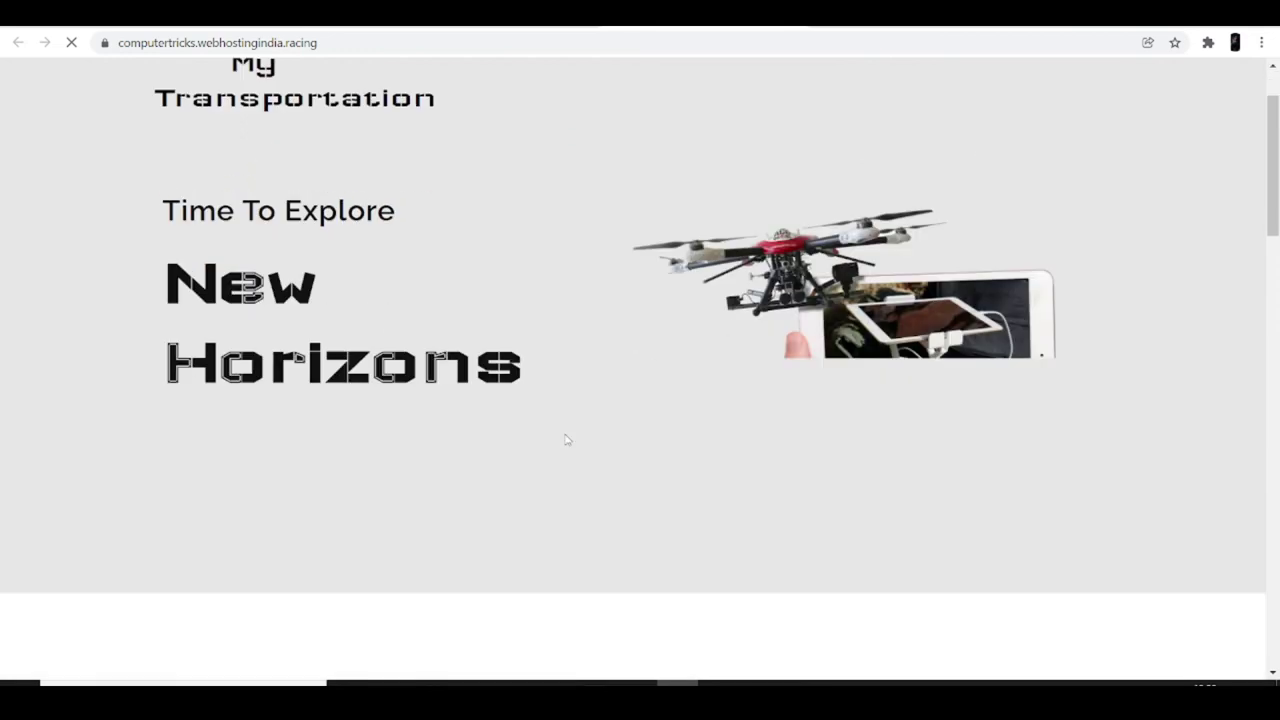
scroll(568, 449, "down", 10)
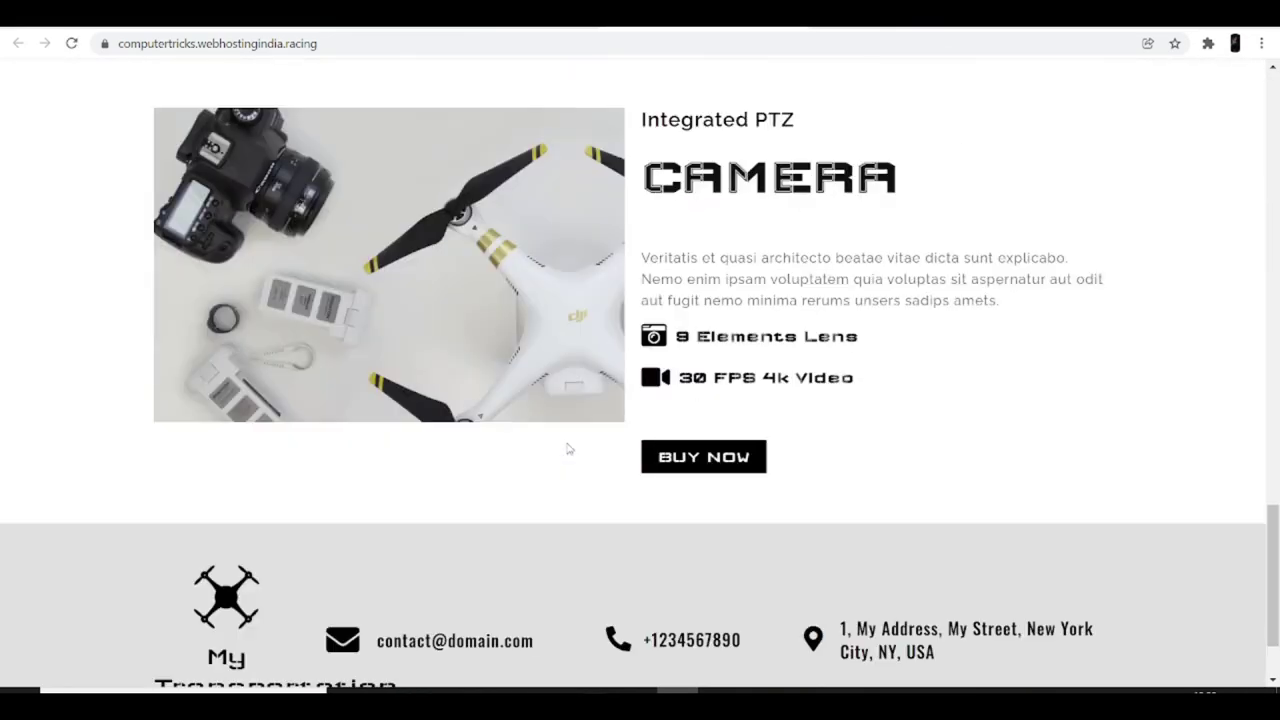
scroll(568, 449, "up", 15)
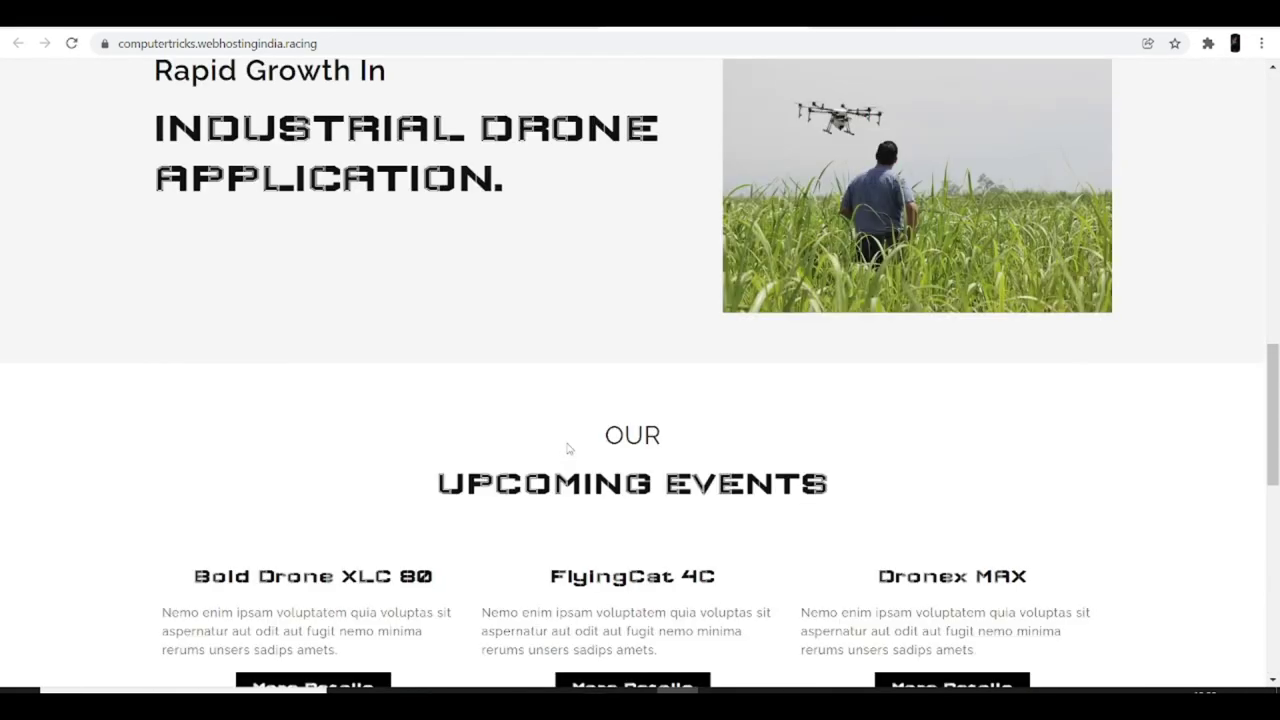
scroll(566, 462, "down", 9)
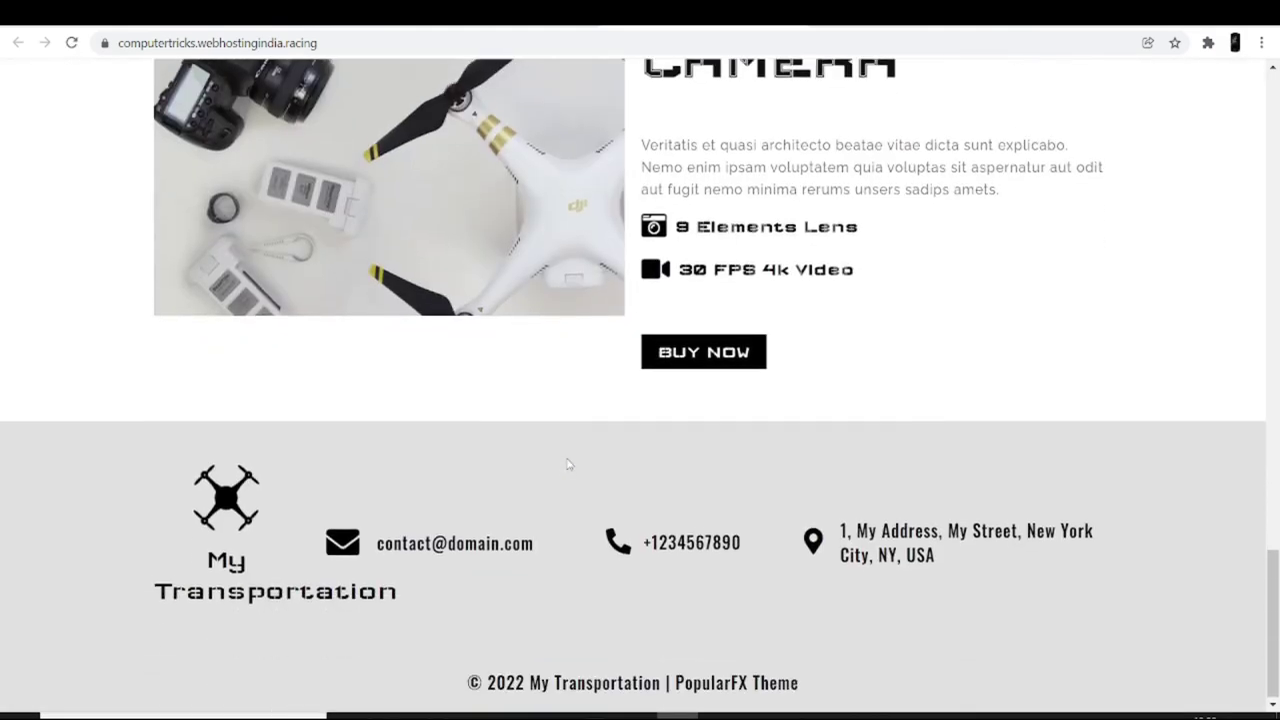
scroll(566, 462, "up", 5)
scroll(567, 463, "up", 15)
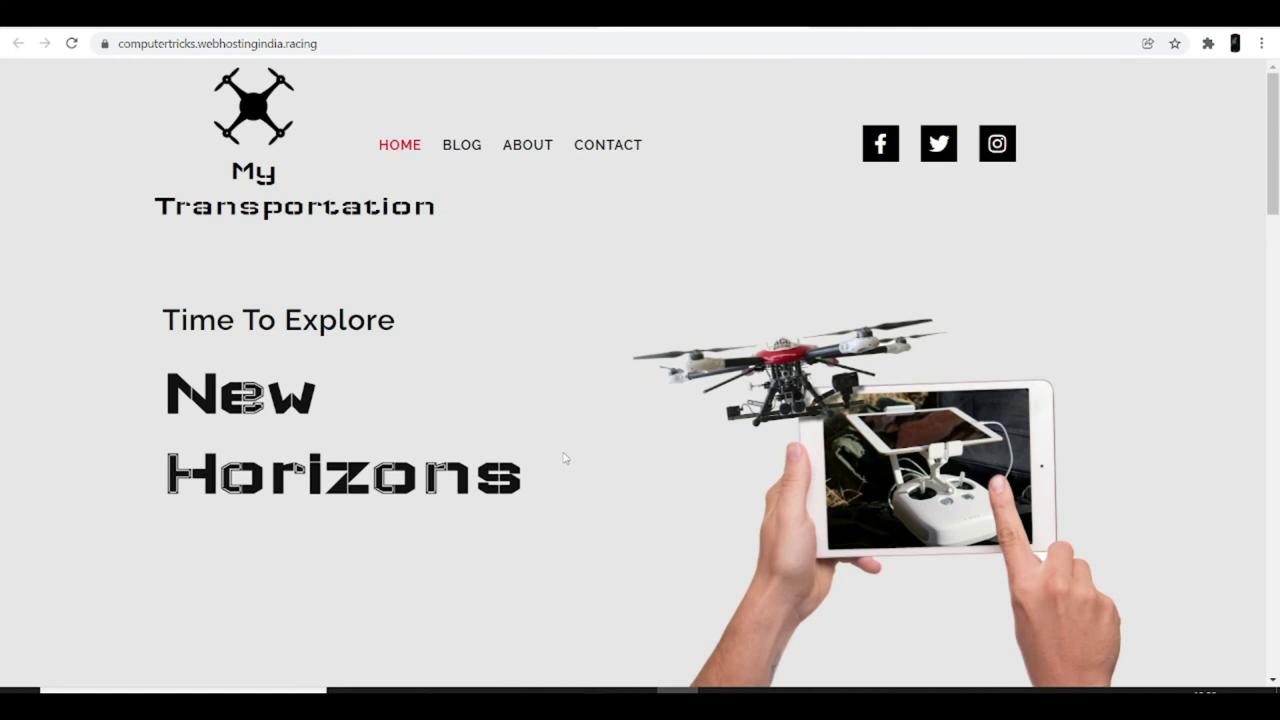
Step: From the confirmation page, open the My Transportation site's wp-admin dashboard
left_click(494, 27)
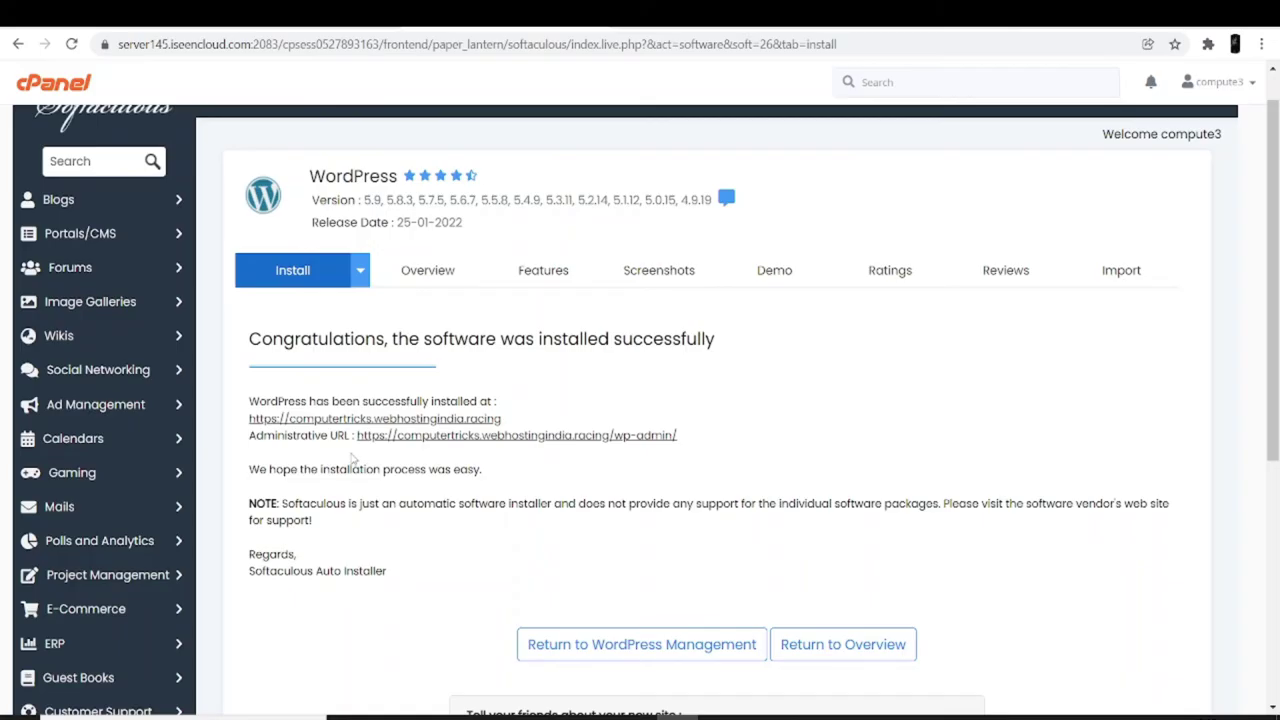
left_click(503, 437)
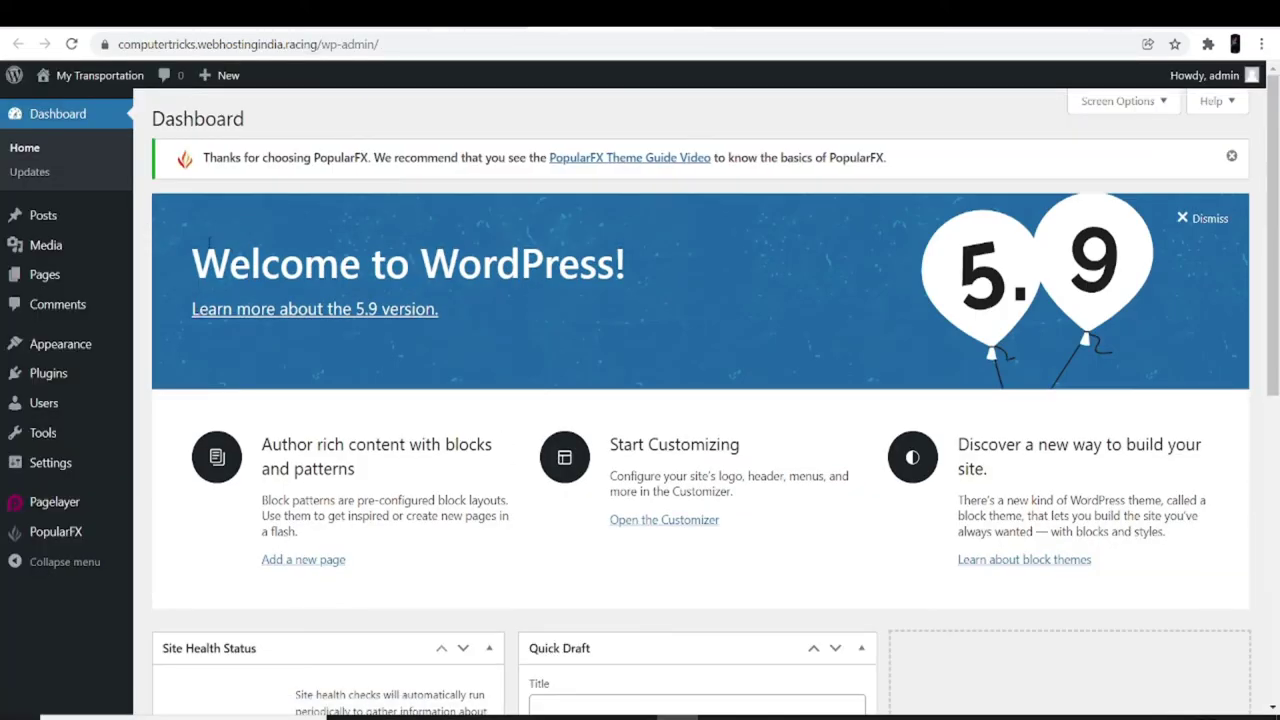
scroll(564, 458, "down", 1)
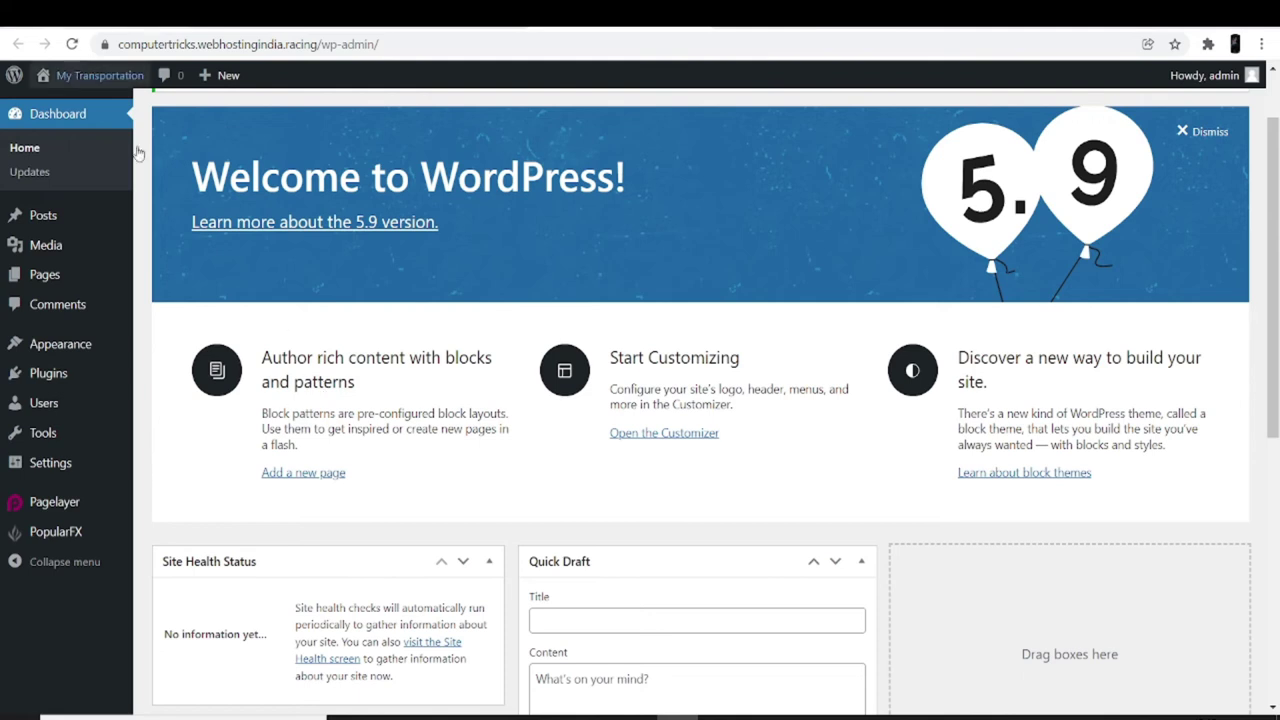
Step: Explore the Posts, Media, Users and Plugins sidebar menus, then view the live homepage
left_click(55, 228)
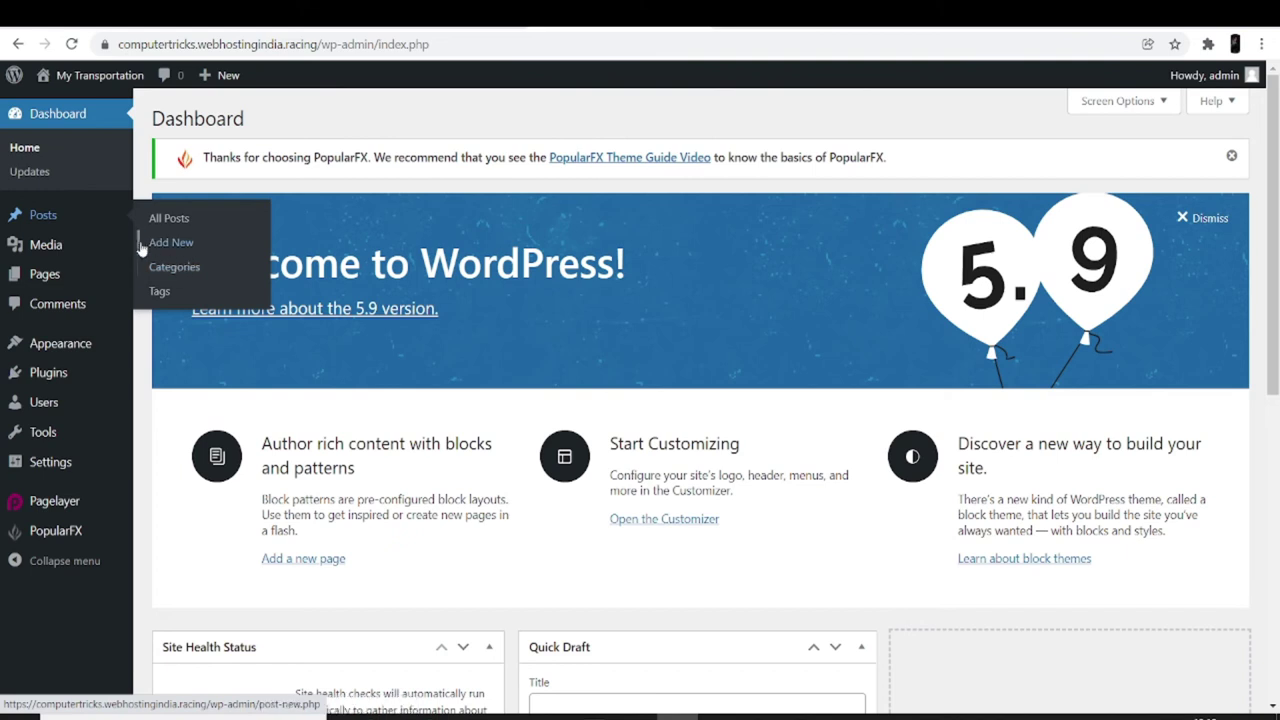
mouse_move(55, 250)
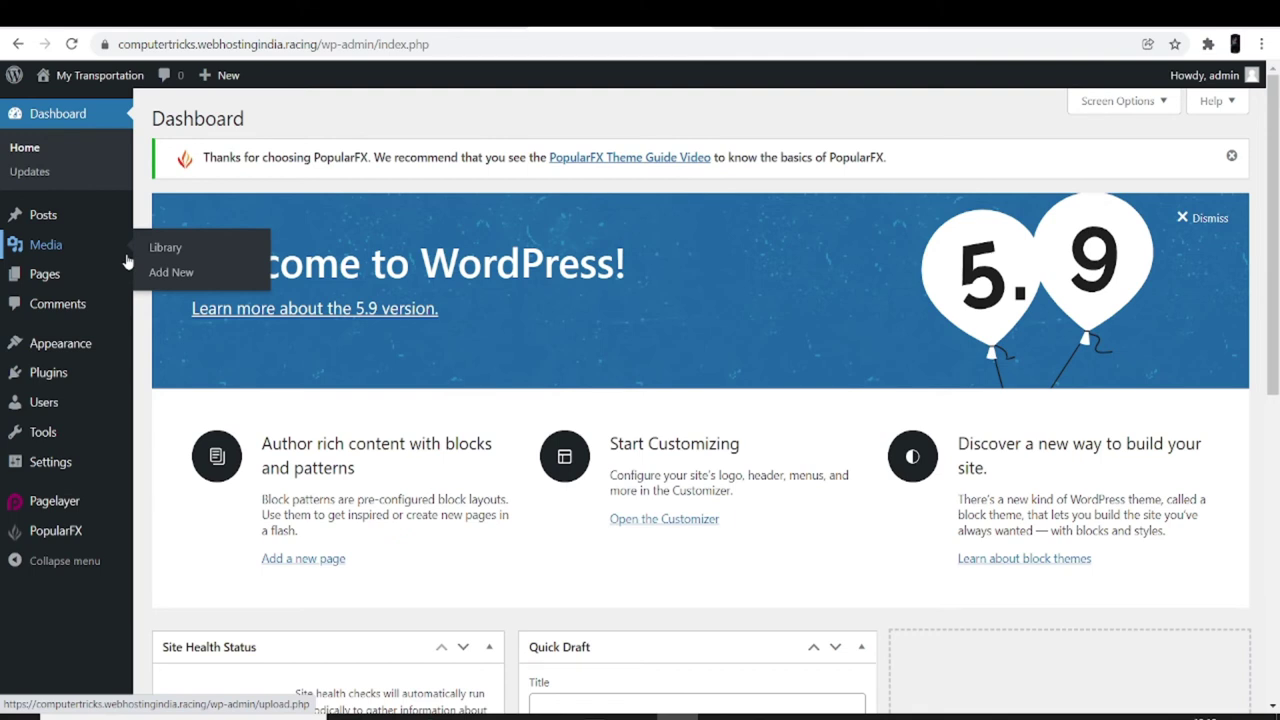
mouse_move(84, 280)
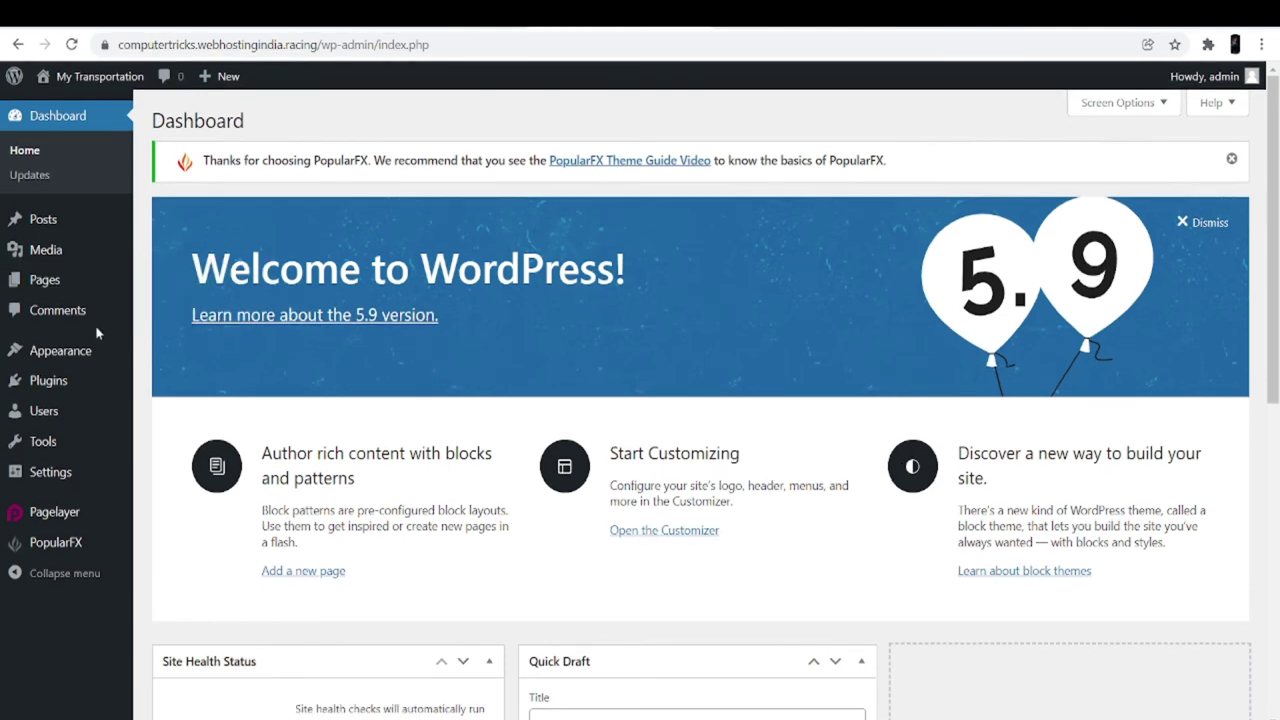
mouse_move(87, 342)
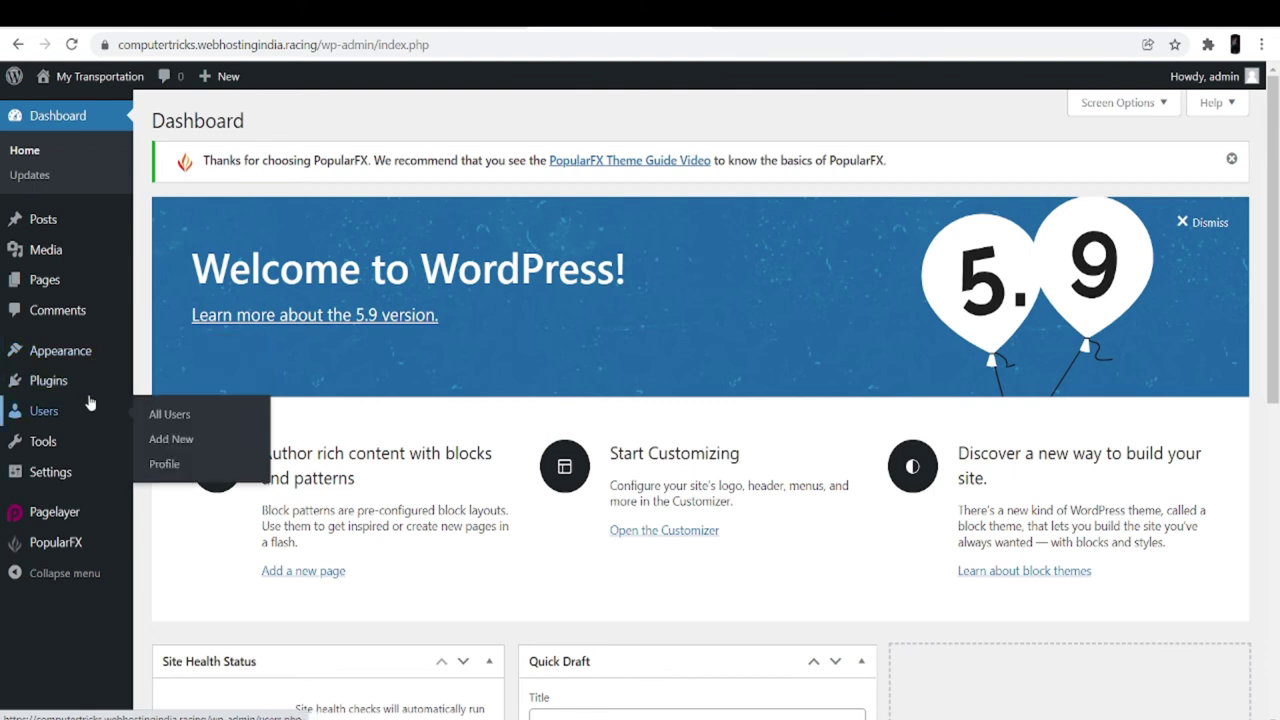
mouse_move(96, 383)
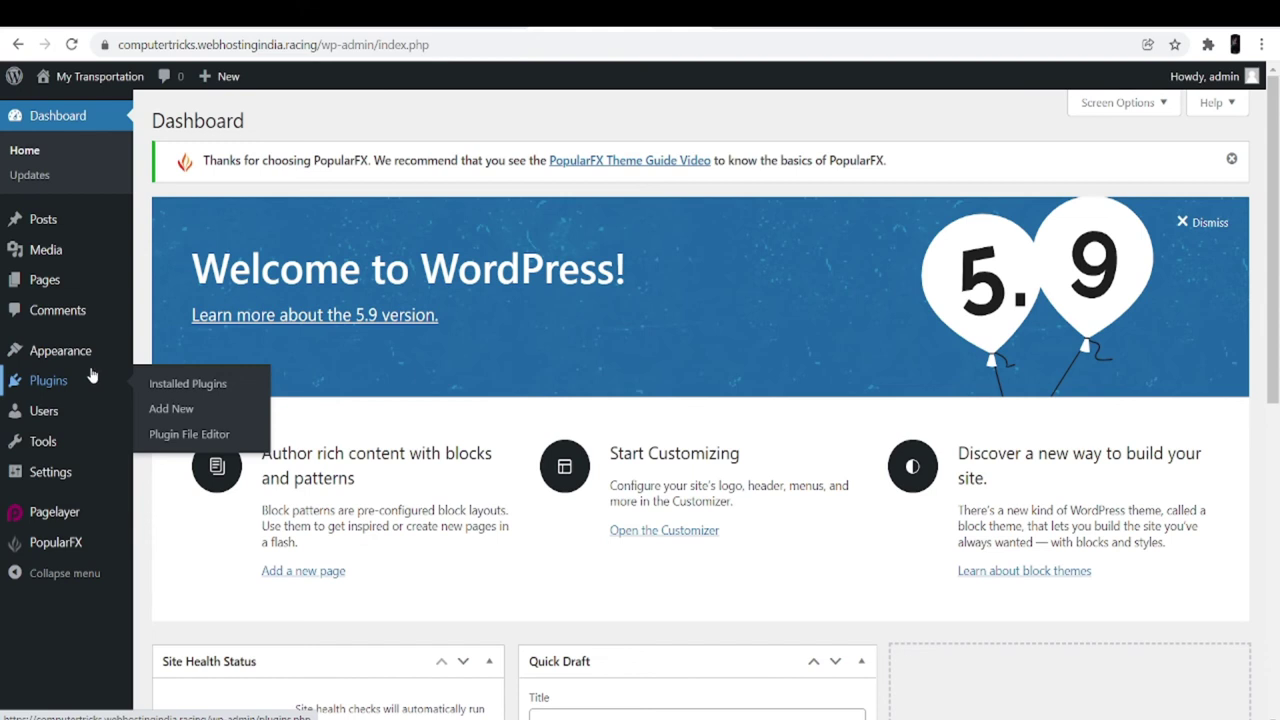
mouse_move(88, 409)
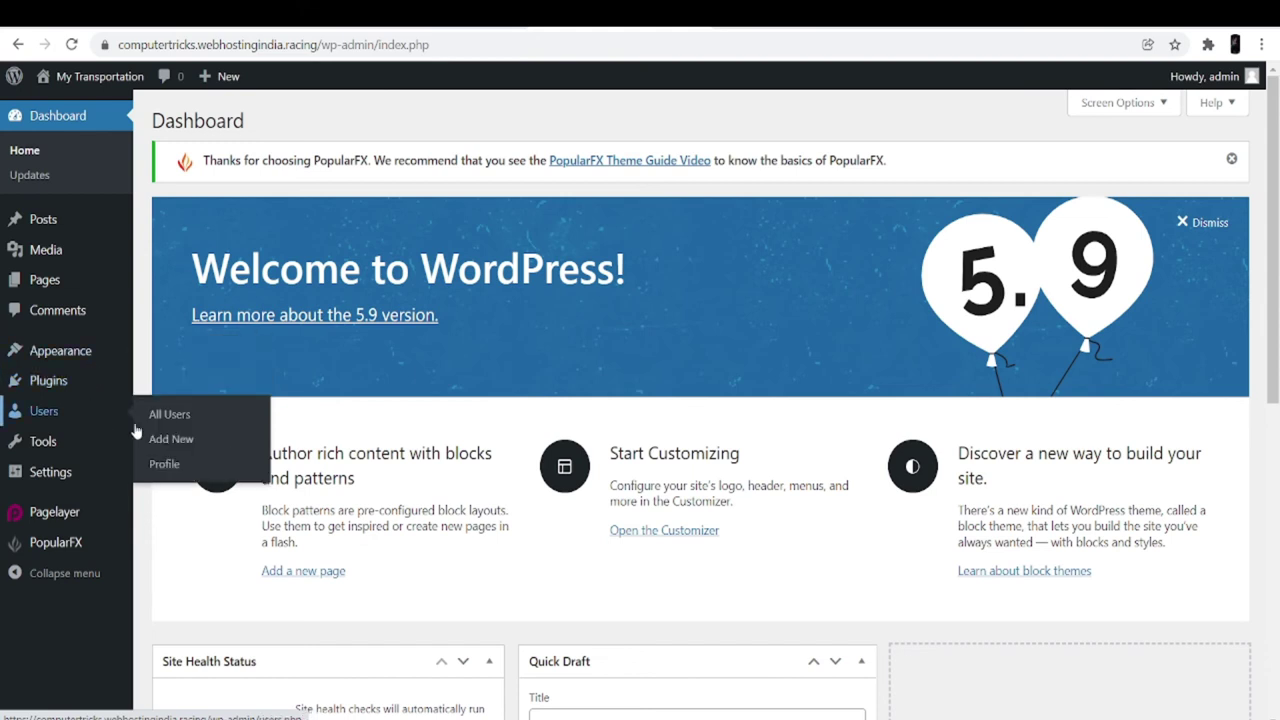
mouse_move(104, 455)
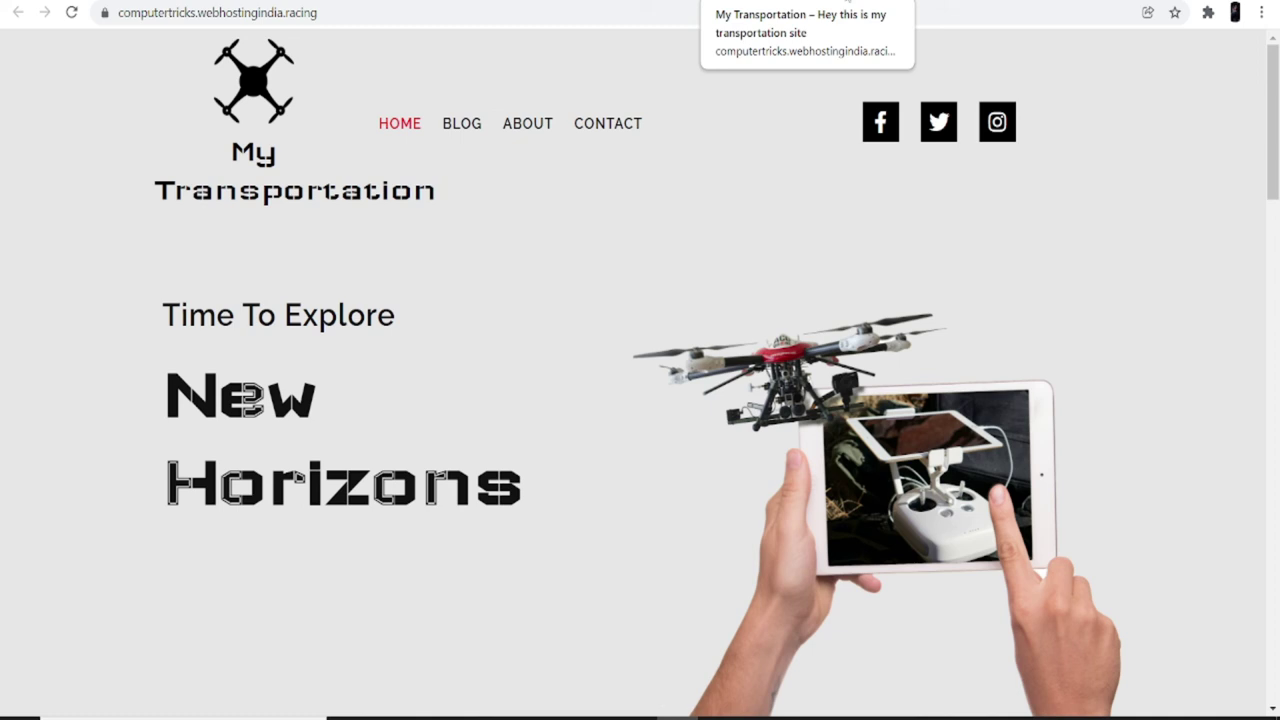
Step: Scroll through the live My Transportation homepage and return to the Dashboard
scroll(417, 171, "down", 10)
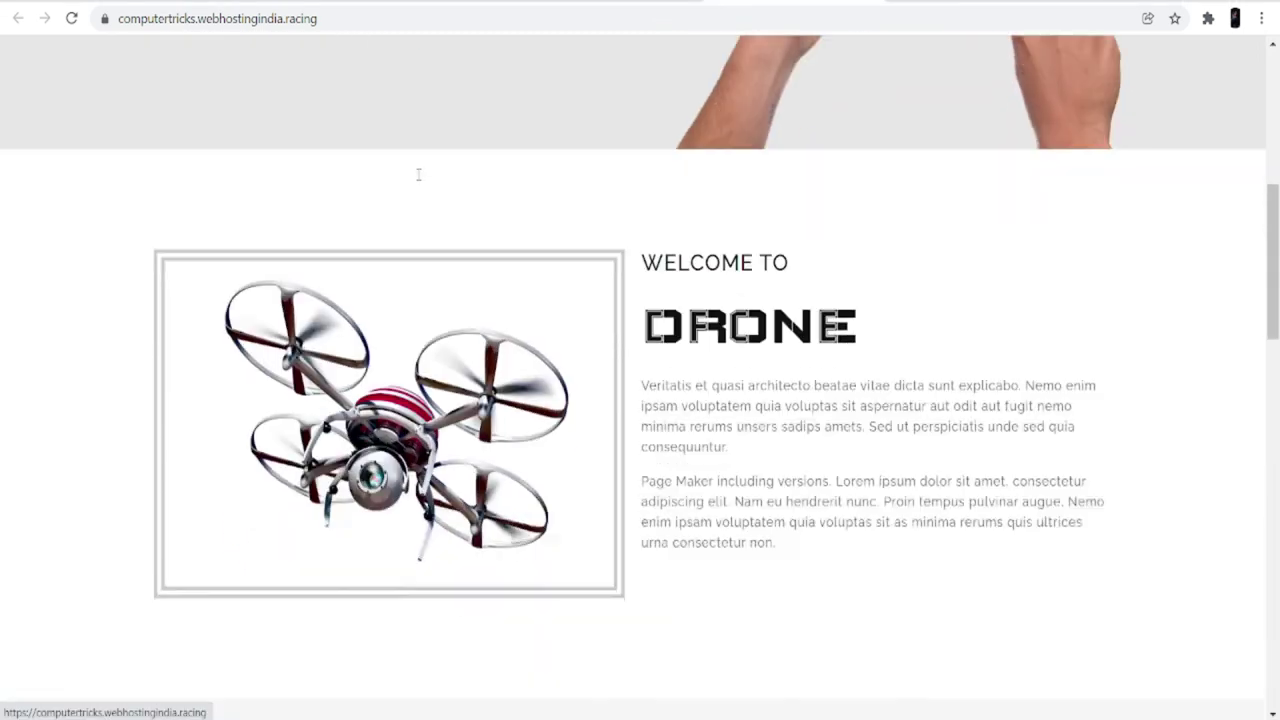
scroll(421, 189, "down", 2)
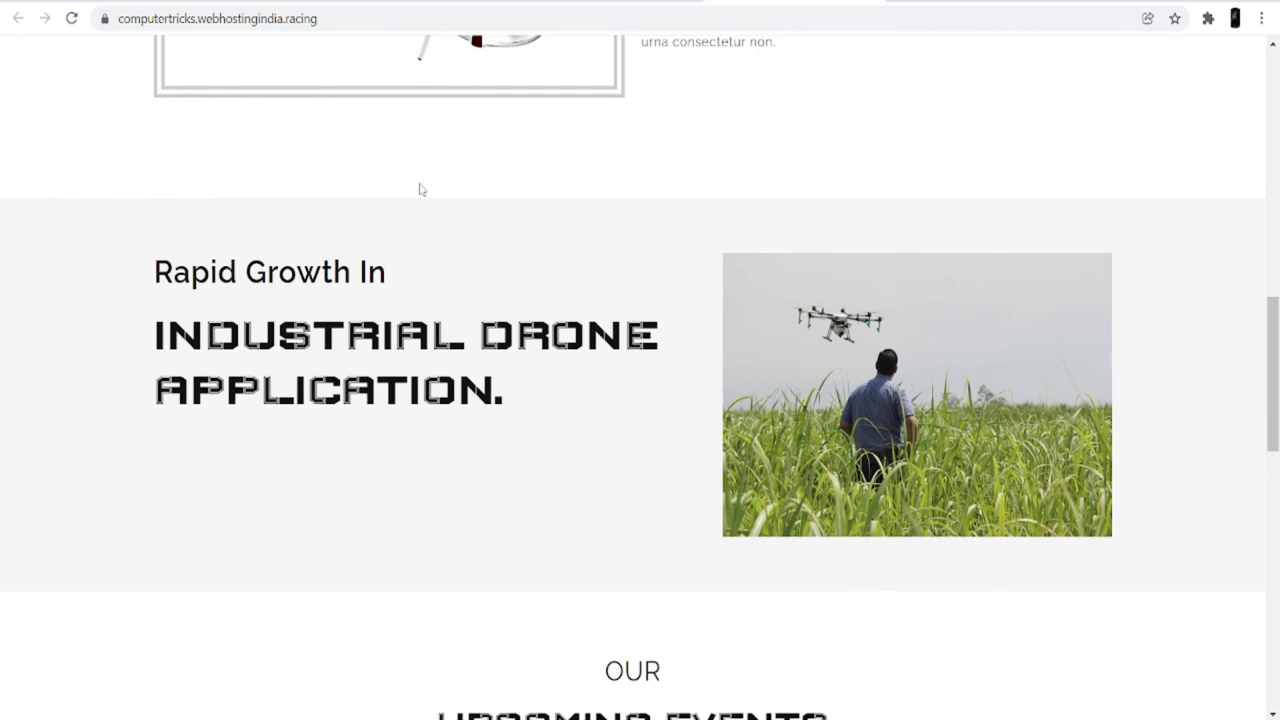
scroll(421, 189, "up", 6)
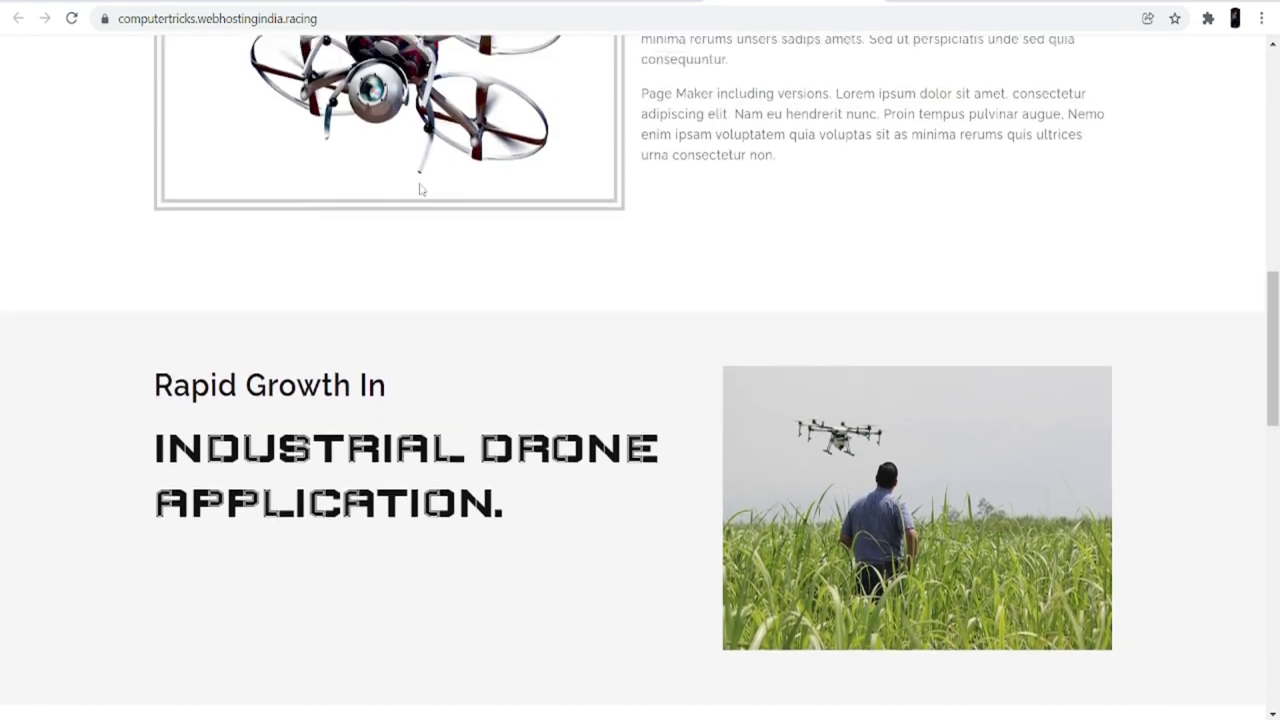
scroll(421, 189, "up", 5)
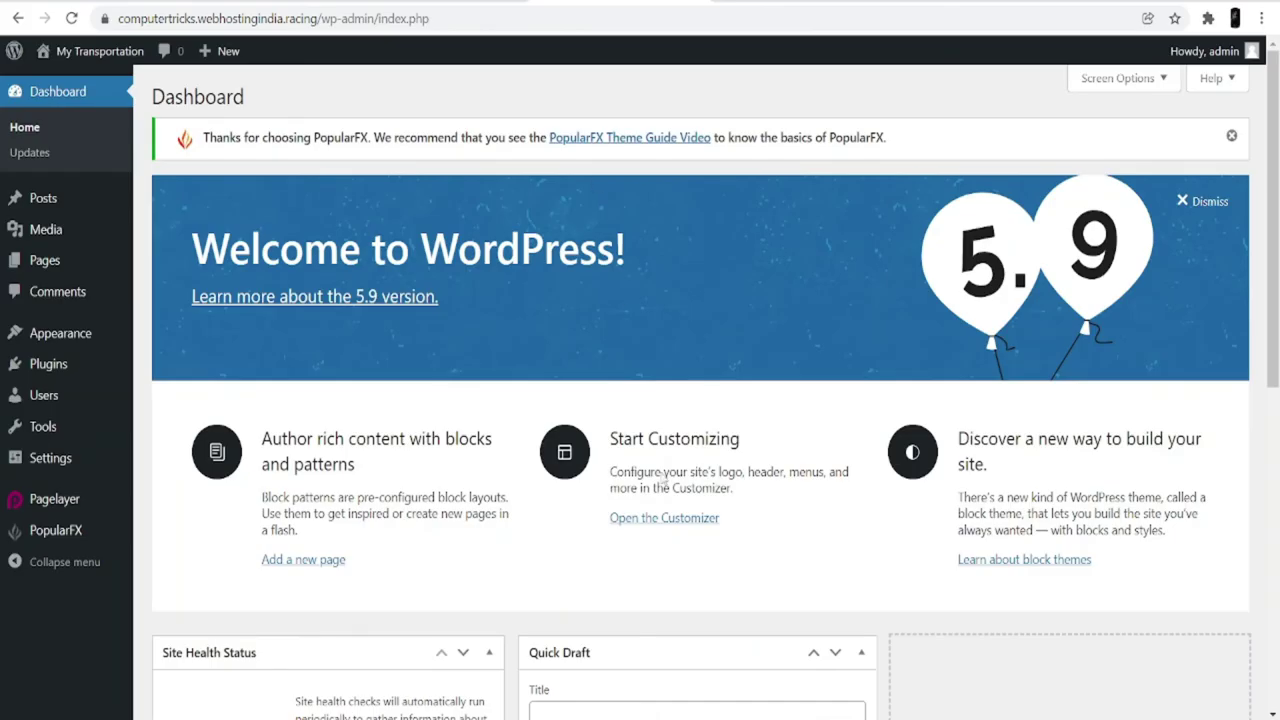
scroll(693, 482, "down", 2)
scroll(693, 482, "down", 1)
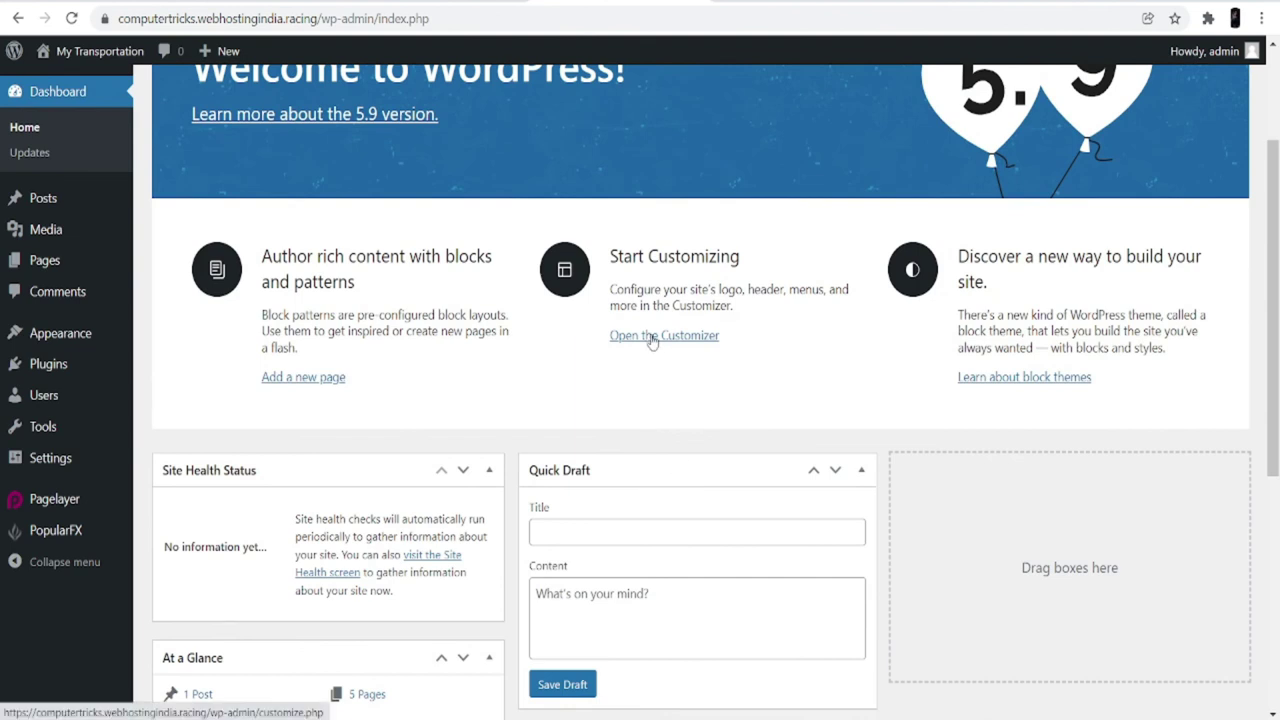
Step: Open the Customizer and launch the Header template in the Pagelayer editor
left_click(651, 337)
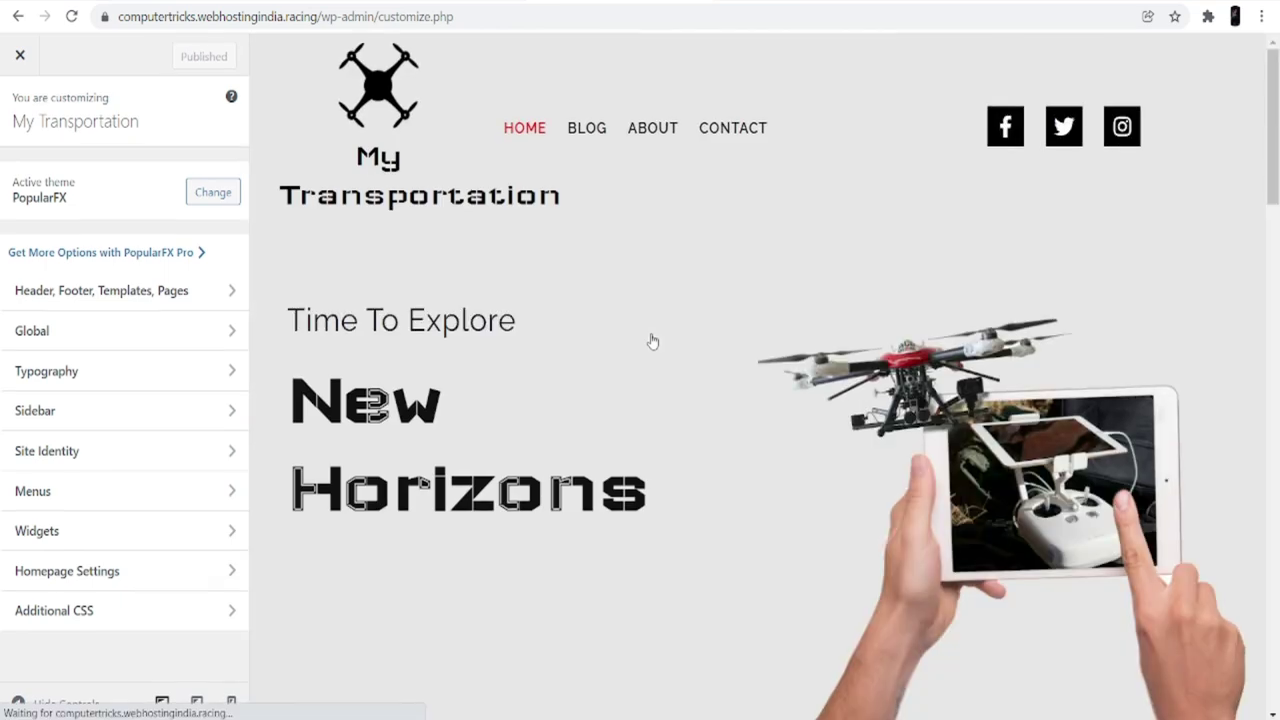
left_click(111, 303)
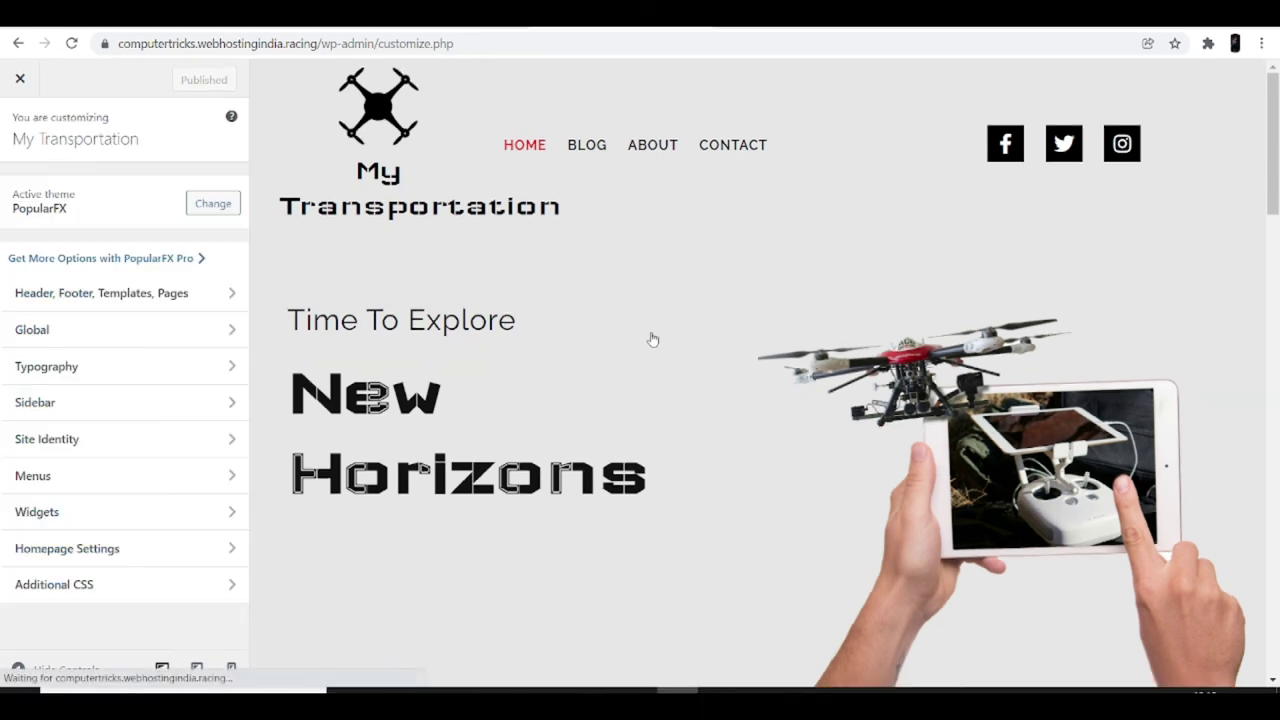
left_click(111, 304)
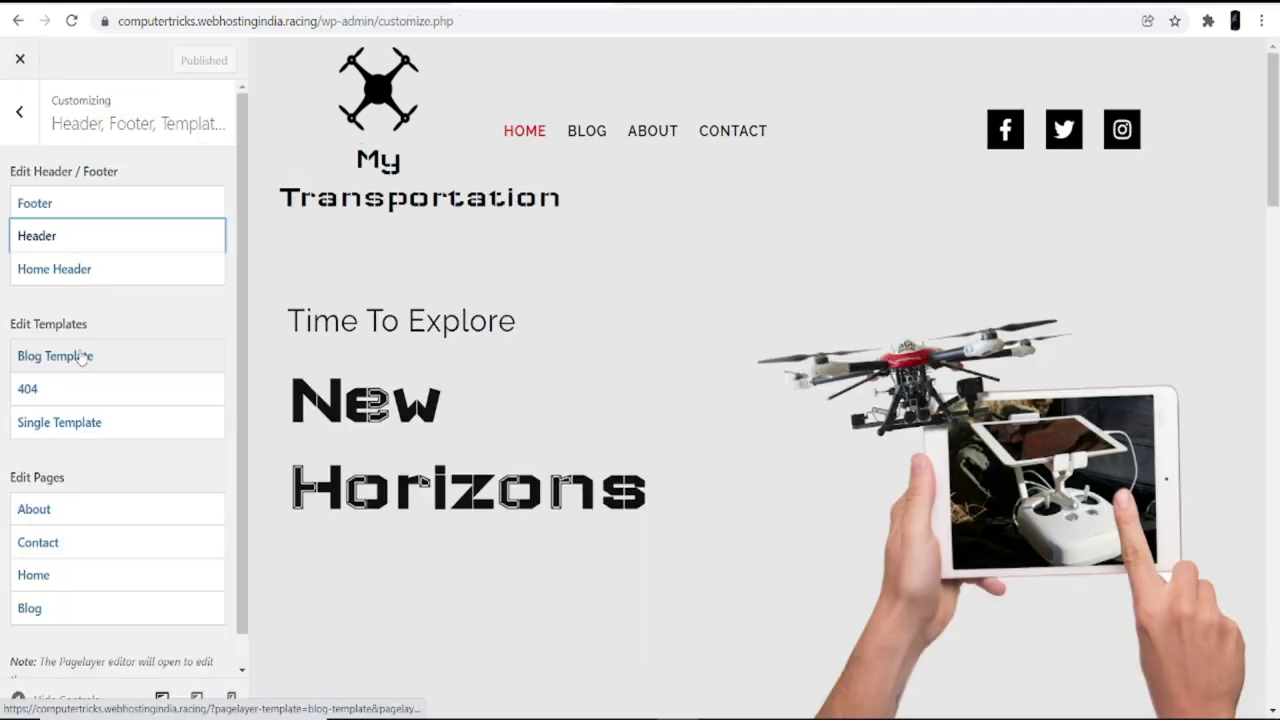
Step: Leave the Header template and open the Home page in Pagelayer
left_click(80, 355)
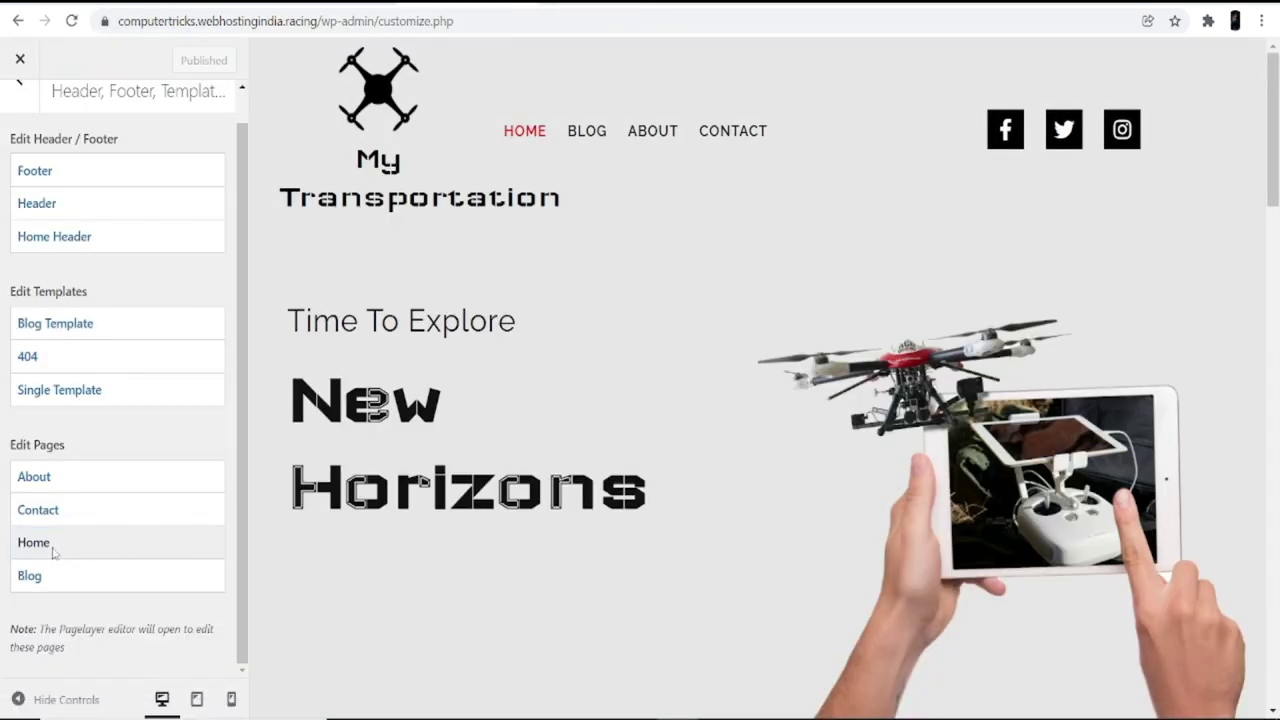
left_click(54, 551)
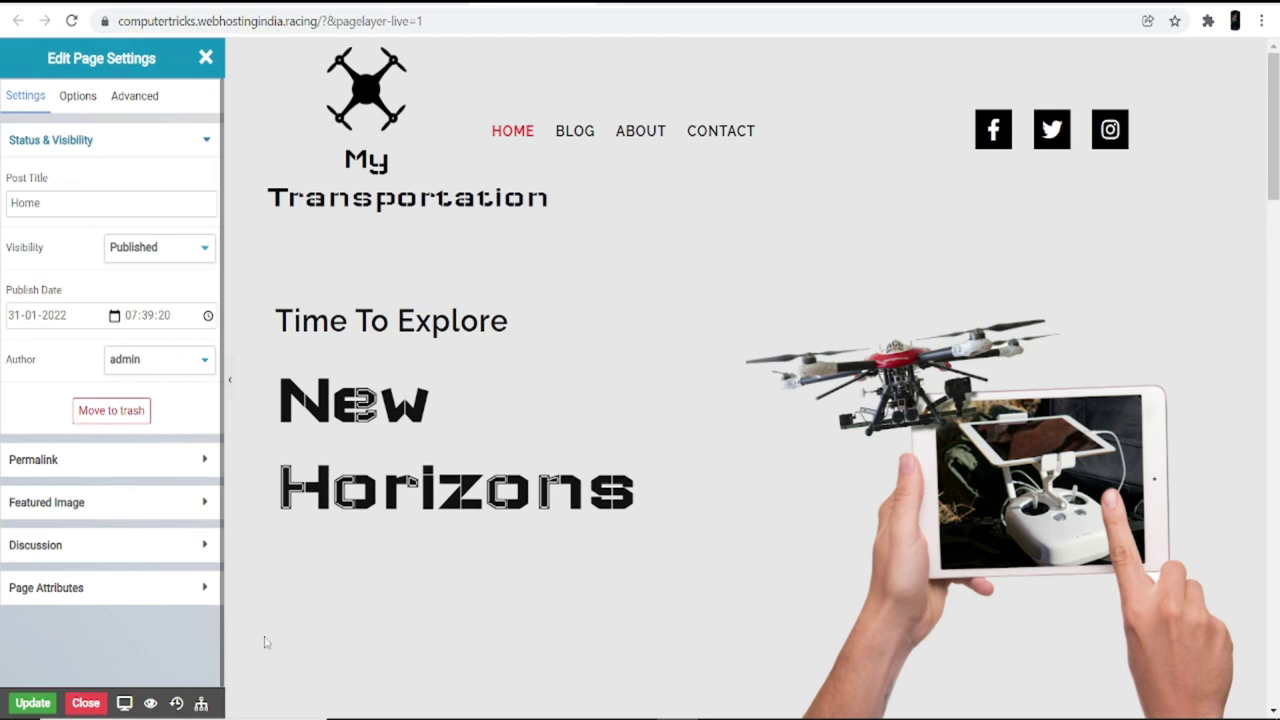
scroll(357, 605, "down", 6)
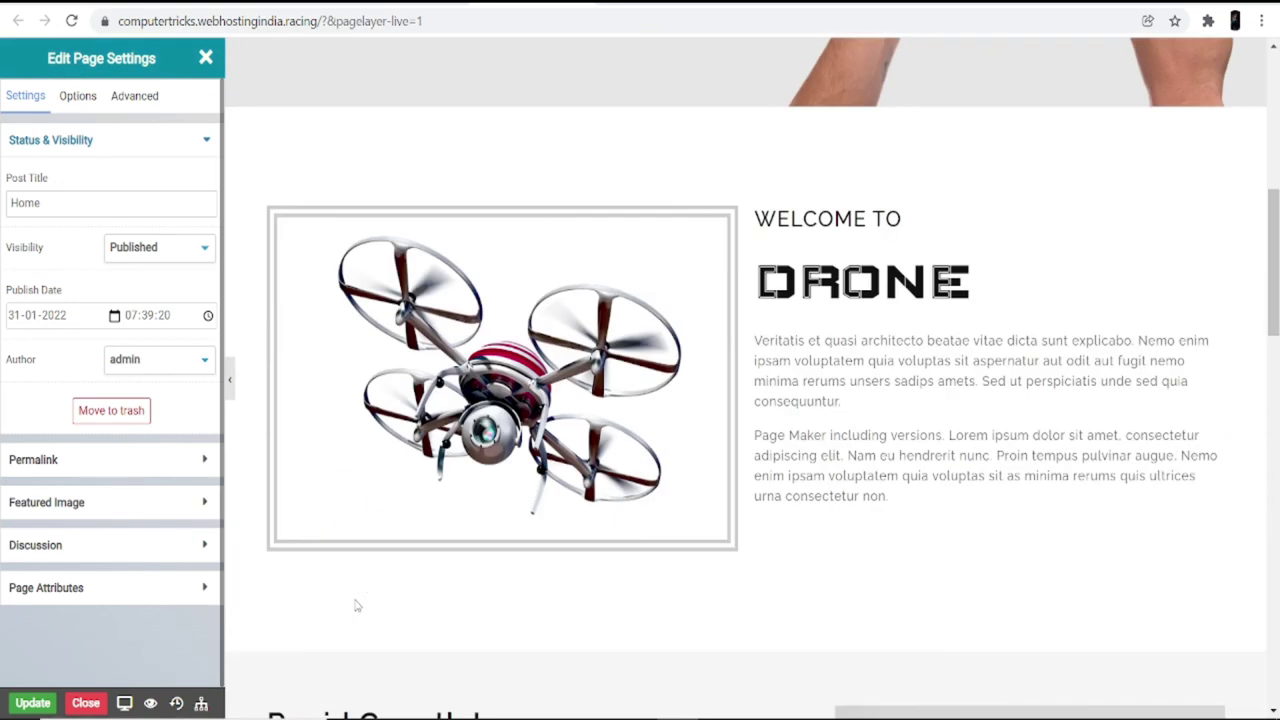
scroll(357, 605, "down", 15)
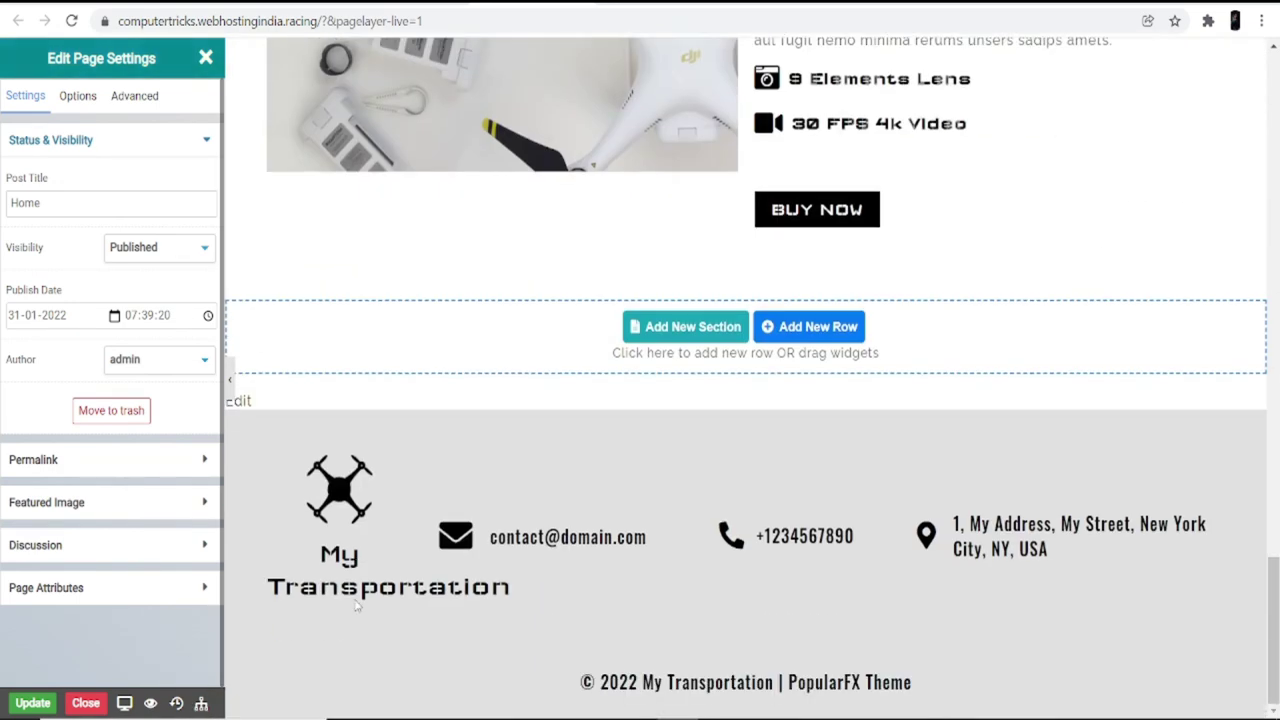
scroll(357, 605, "up", 18)
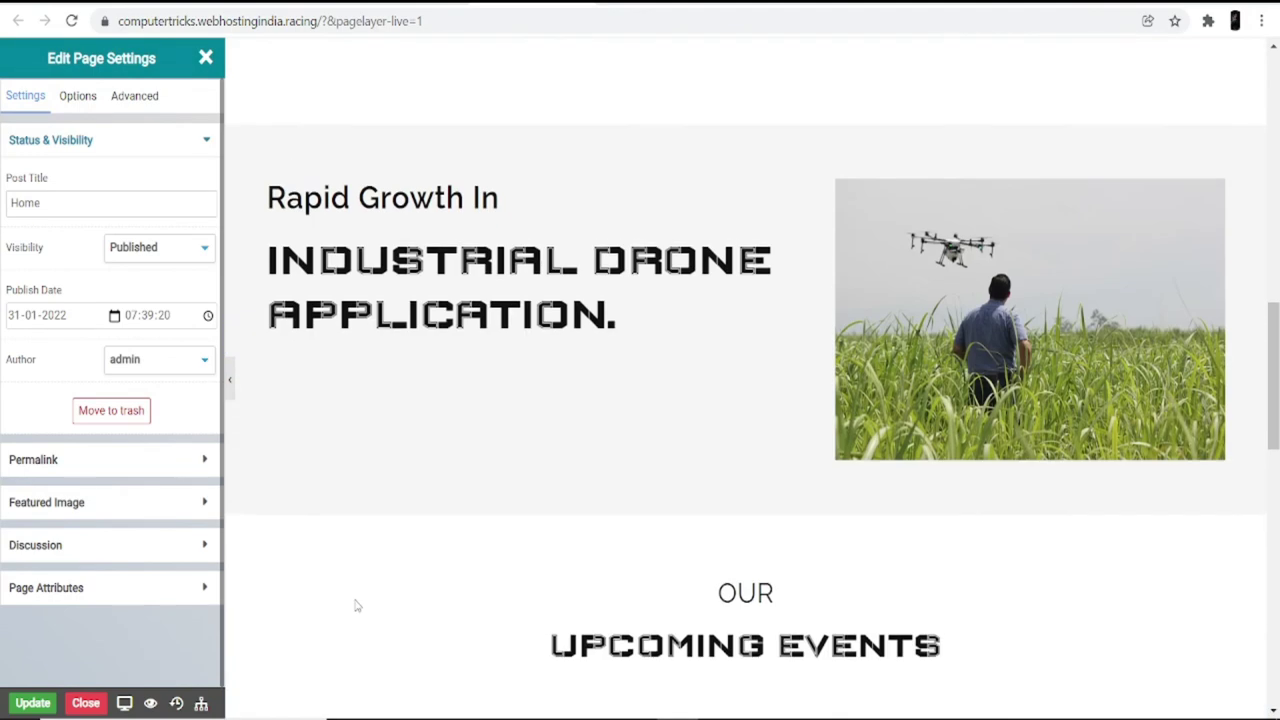
scroll(357, 605, "up", 5)
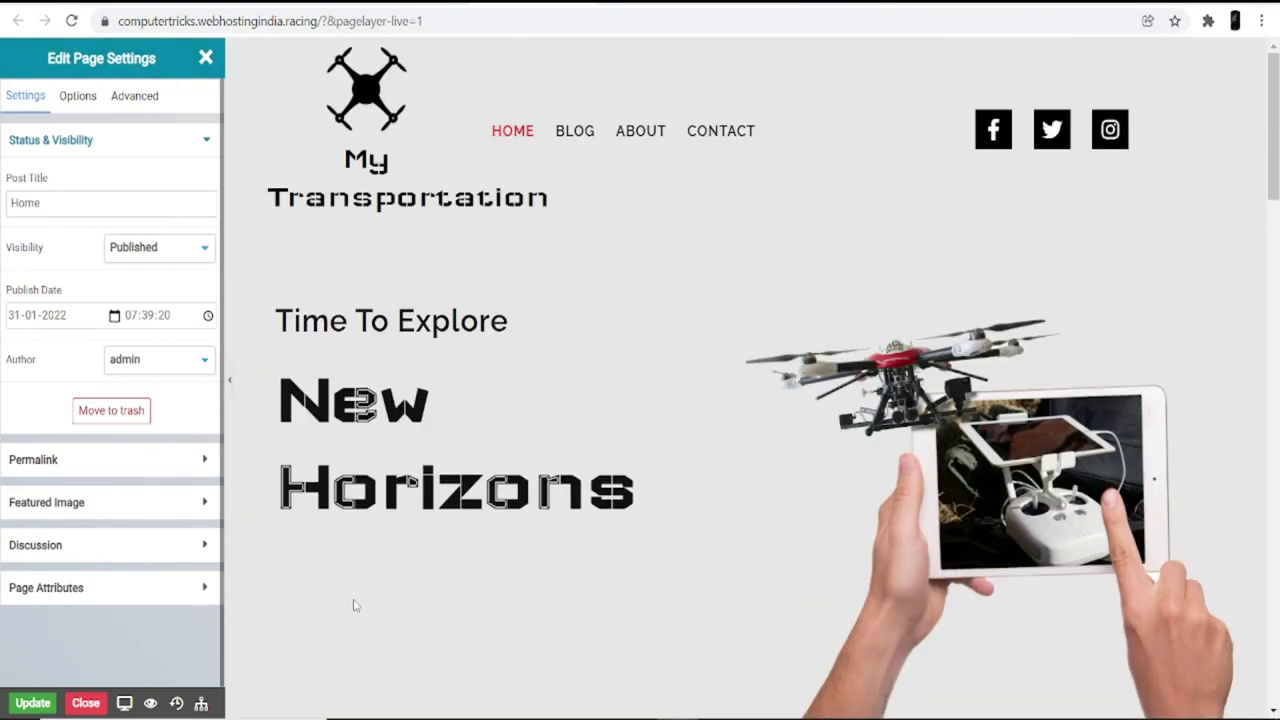